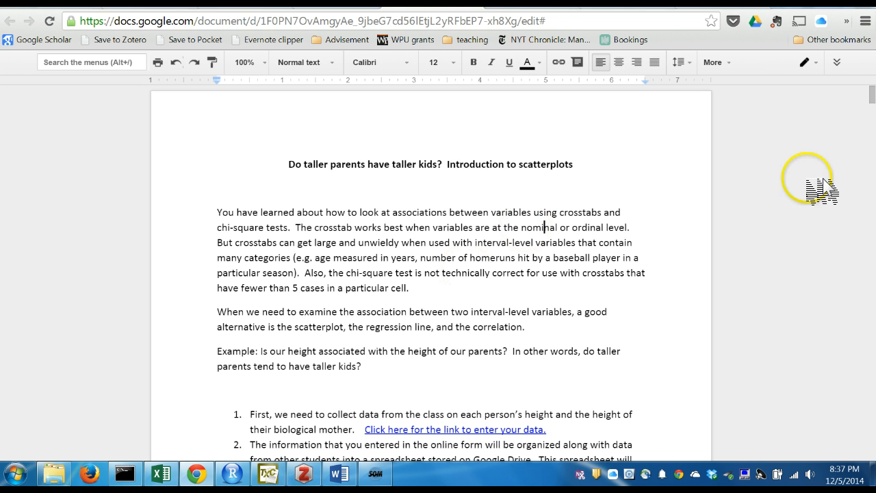
Review the first instructions in the scatterplot handout, checking the data-entry link and the spreadsheet download link.
{"action": "left_click_drag", "start_coordinate": [872, 93], "coordinate": [873, 104]}
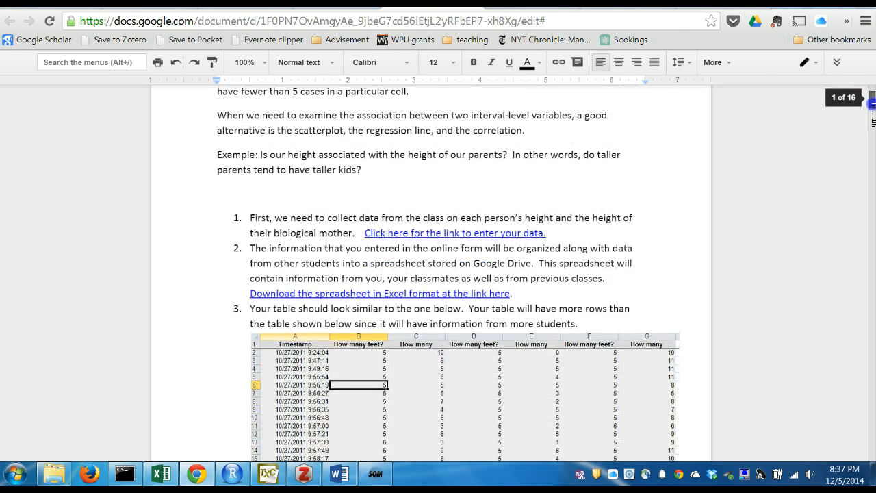
{"action": "left_click", "coordinate": [552, 233]}
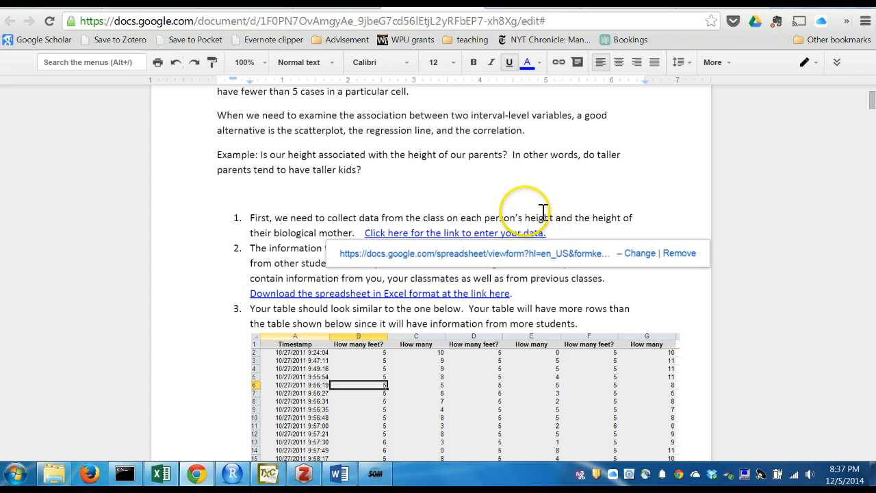
{"action": "left_click", "coordinate": [524, 218]}
{"action": "left_click", "coordinate": [504, 233]}
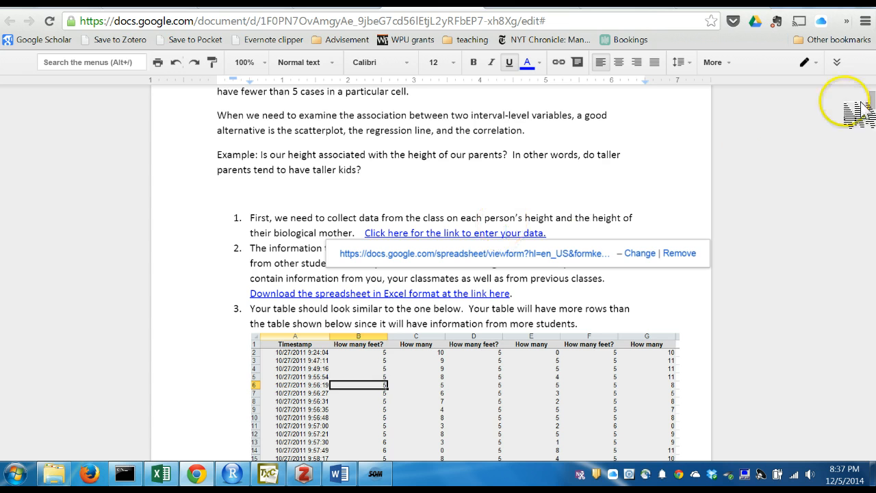
{"action": "left_click_drag", "start_coordinate": [871, 101], "coordinate": [871, 106]}
{"action": "left_click", "coordinate": [473, 252]}
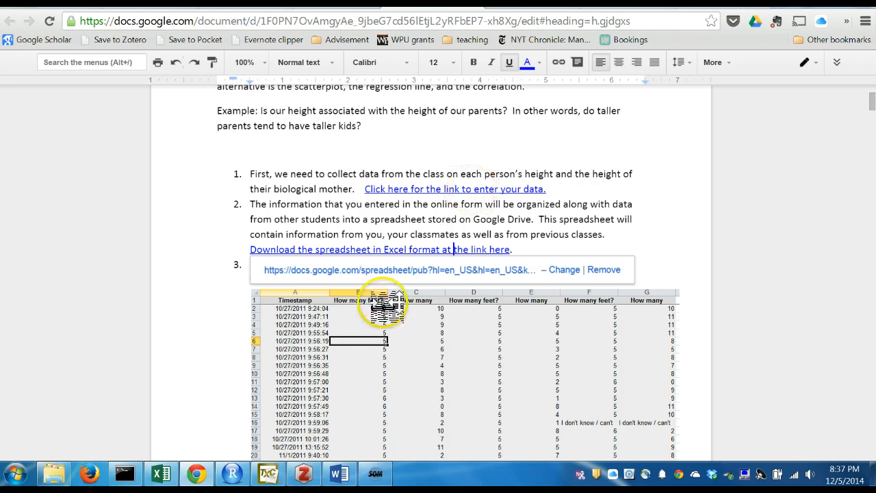
Switch to the height data spreadsheet in Excel and examine its Timestamp, feet and inches columns.
{"action": "left_click", "coordinate": [163, 474]}
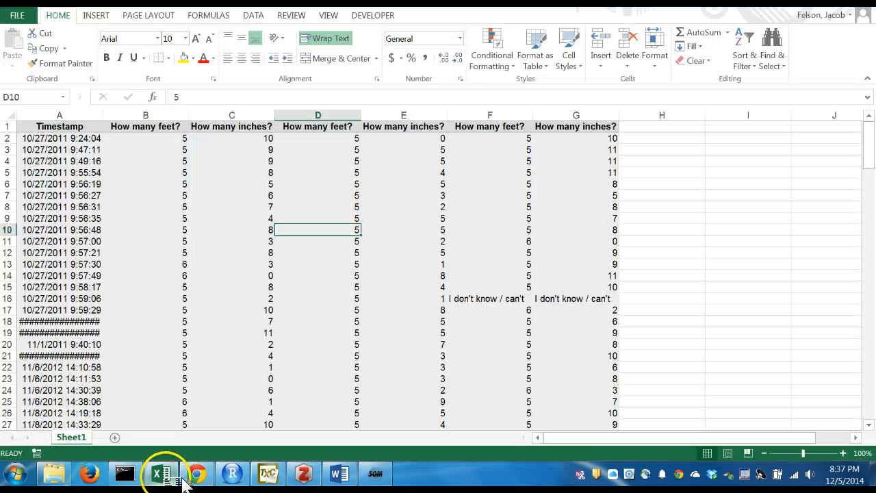
{"action": "left_click", "coordinate": [152, 161]}
{"action": "left_click", "coordinate": [258, 159]}
{"action": "left_click", "coordinate": [323, 157]}
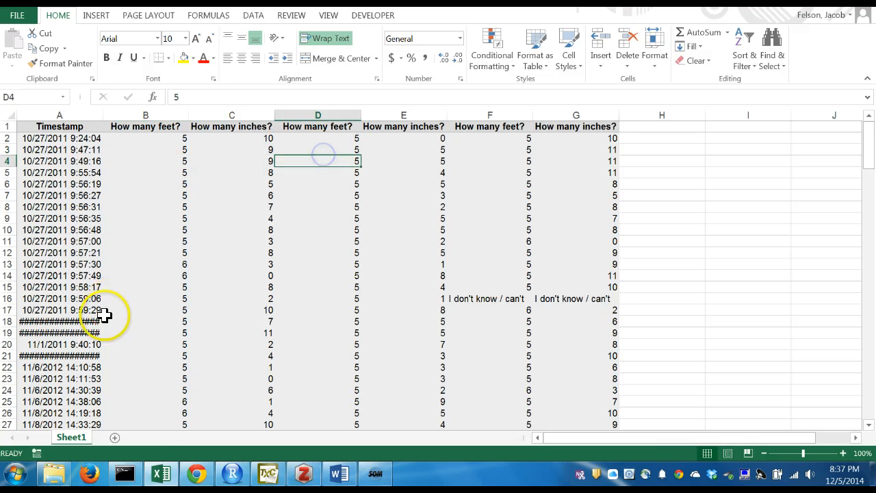
{"action": "left_click", "coordinate": [63, 114]}
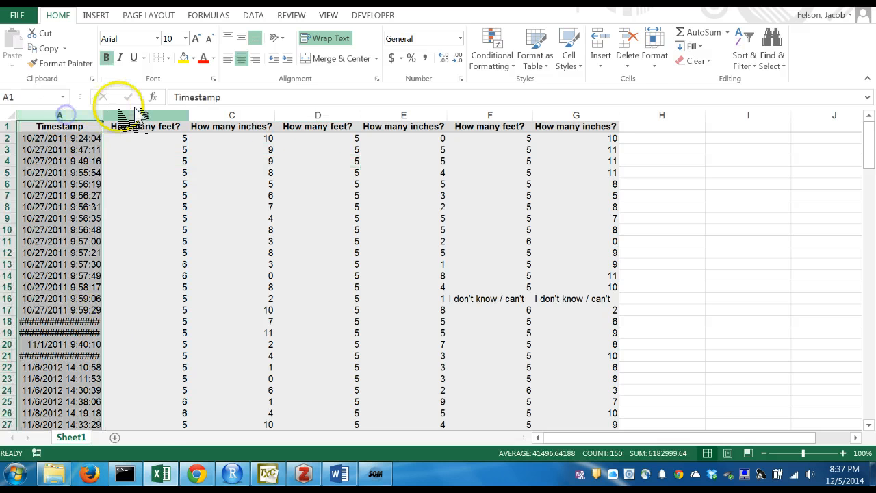
{"action": "left_click", "coordinate": [139, 114]}
{"action": "left_click", "coordinate": [254, 113]}
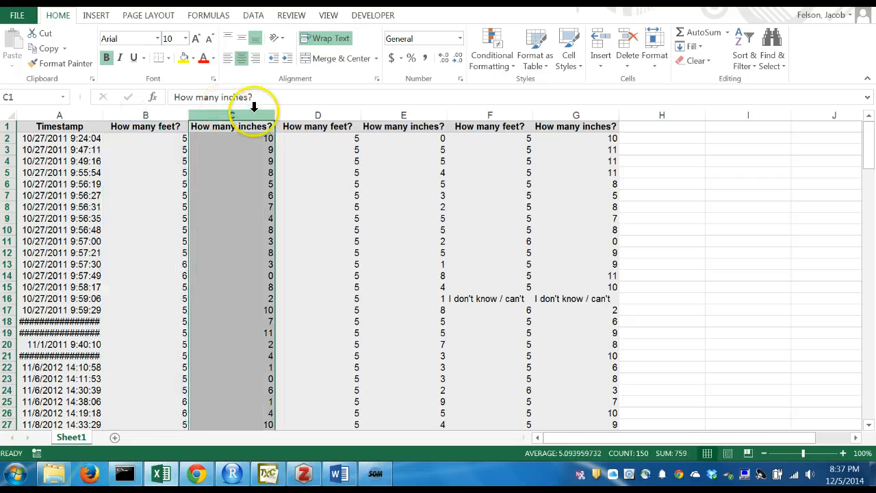
{"action": "left_click", "coordinate": [304, 112]}
{"action": "left_click", "coordinate": [385, 111]}
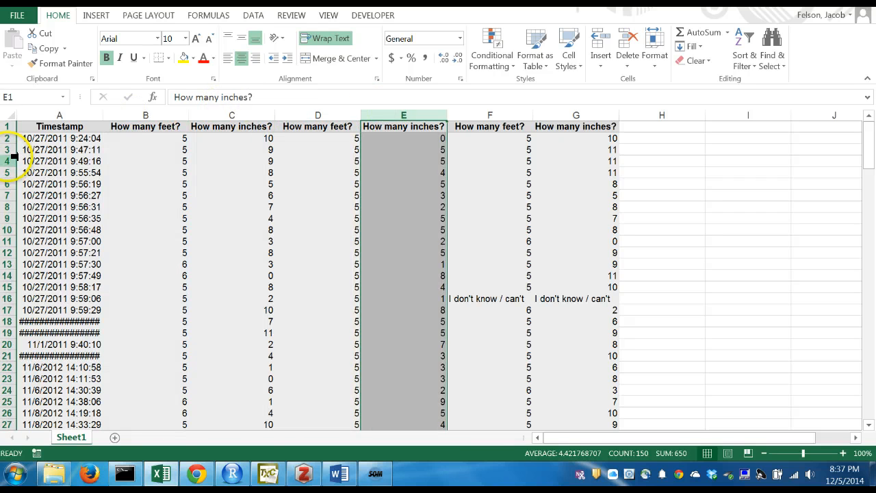
Examine the individual survey responses in rows 4 to 10, one row at a time.
{"action": "left_click", "coordinate": [8, 161]}
{"action": "left_click", "coordinate": [9, 172]}
{"action": "left_click", "coordinate": [8, 185]}
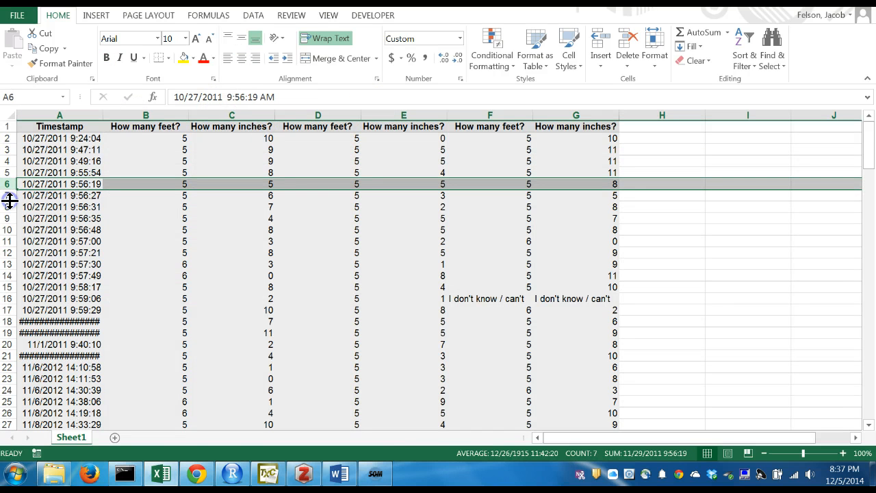
{"action": "left_click", "coordinate": [8, 196]}
{"action": "left_click", "coordinate": [8, 207]}
{"action": "left_click", "coordinate": [9, 218]}
{"action": "left_click", "coordinate": [8, 230]}
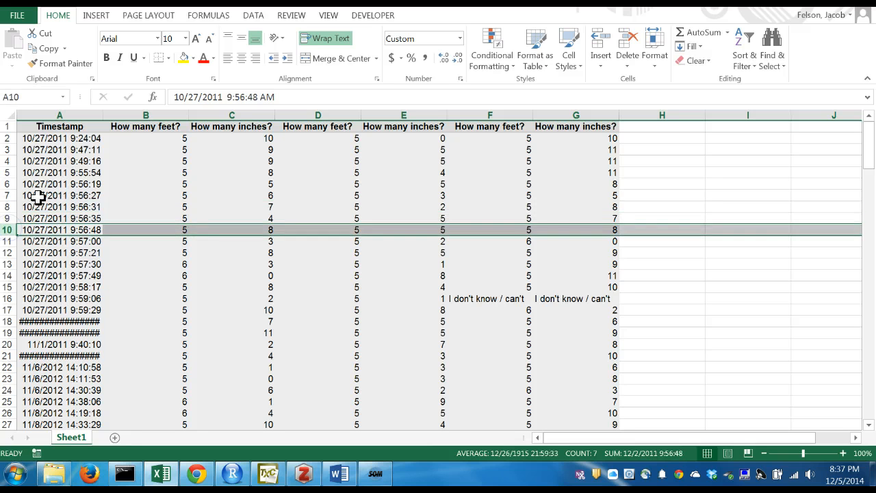
Widen the Timestamp column just enough to fit every full date and time.
{"action": "left_click_drag", "start_coordinate": [37, 197], "coordinate": [48, 184]}
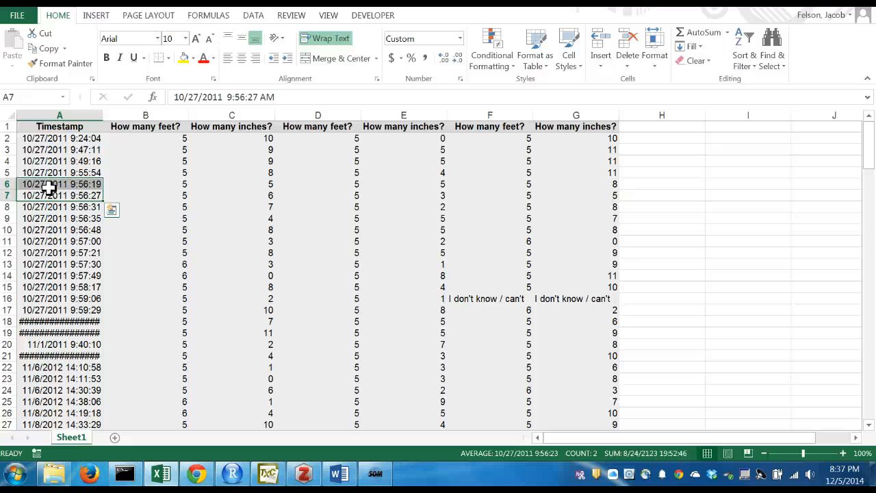
{"action": "left_click", "coordinate": [77, 161]}
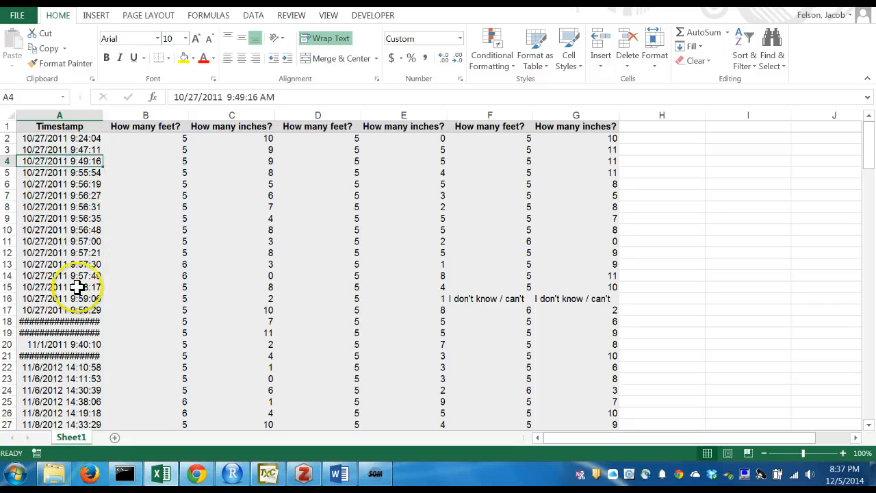
{"action": "left_click", "coordinate": [76, 321]}
{"action": "mouse_move", "coordinate": [76, 321]}
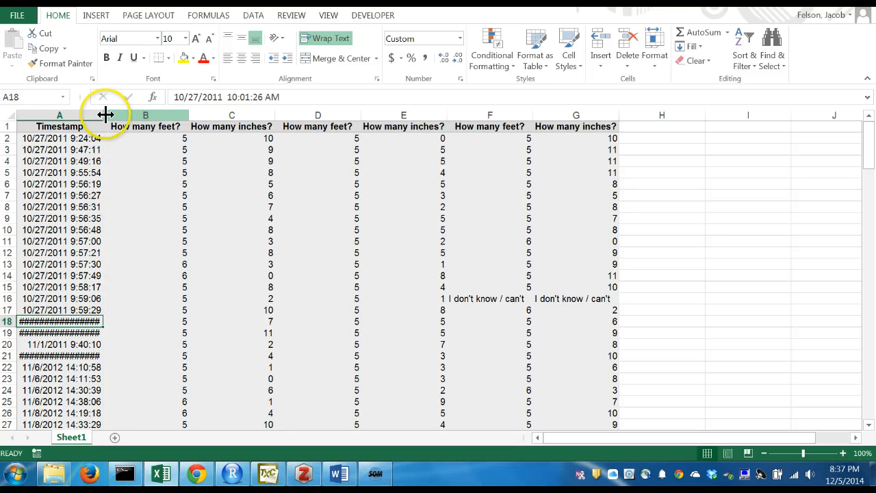
{"action": "left_click_drag", "start_coordinate": [102, 114], "coordinate": [48, 114]}
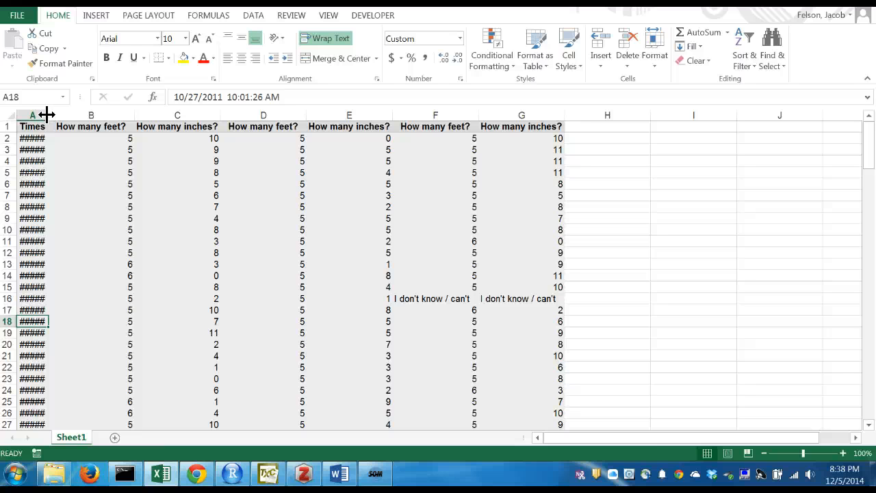
{"action": "left_click_drag", "start_coordinate": [47, 115], "coordinate": [104, 113]}
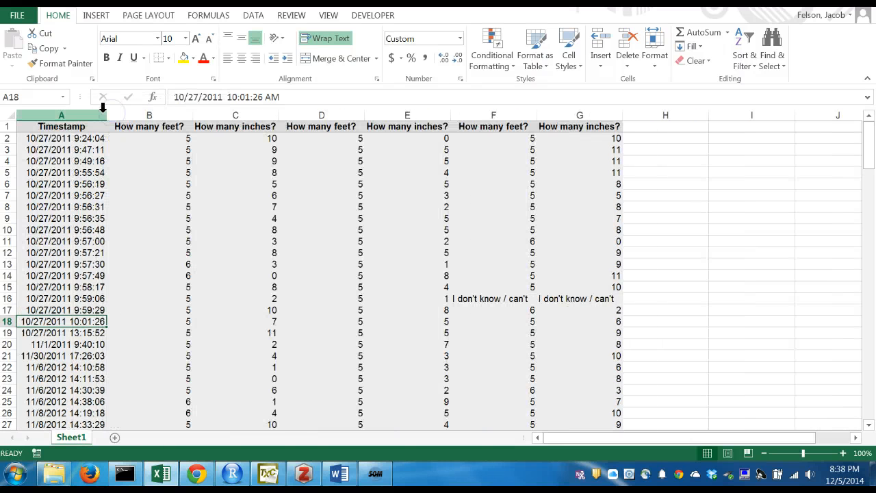
Examine the paired feet and inches columns B through G and their header questions.
{"action": "left_click", "coordinate": [141, 111]}
{"action": "left_click", "coordinate": [235, 111]}
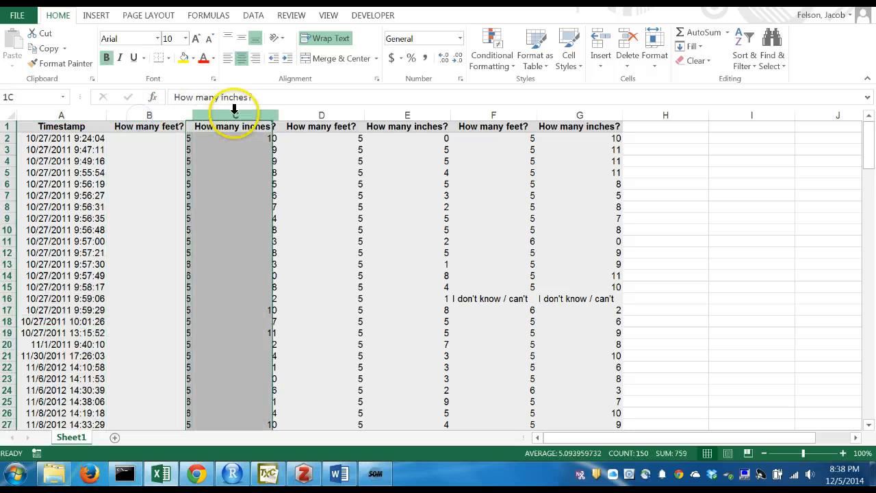
{"action": "left_click", "coordinate": [299, 111]}
{"action": "left_click_drag", "start_coordinate": [172, 112], "coordinate": [220, 111]}
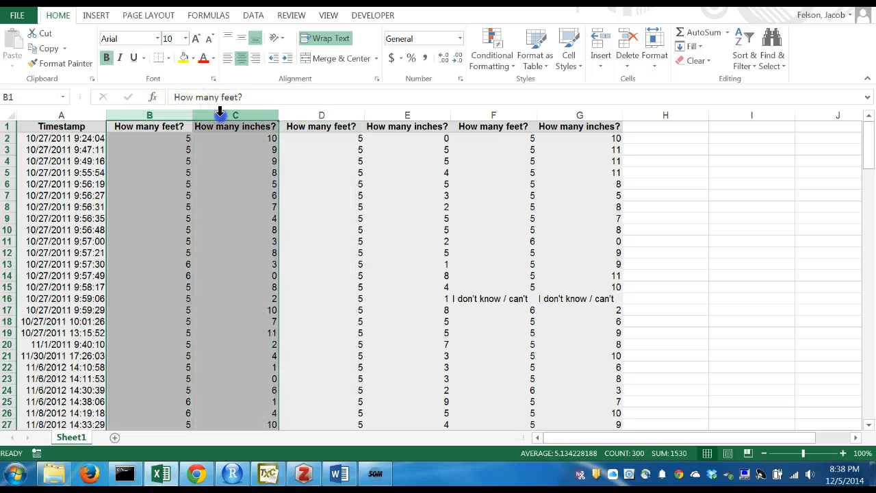
{"action": "left_click", "coordinate": [178, 125]}
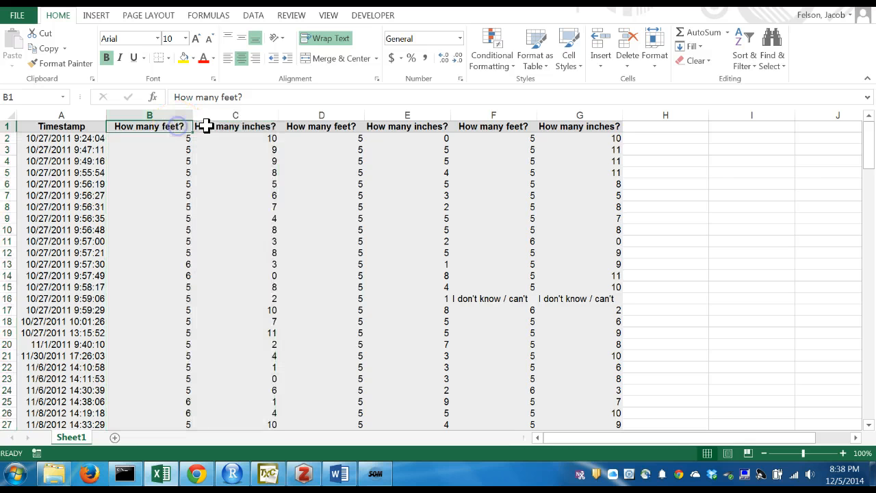
{"action": "left_click", "coordinate": [220, 126]}
{"action": "left_click", "coordinate": [303, 126]}
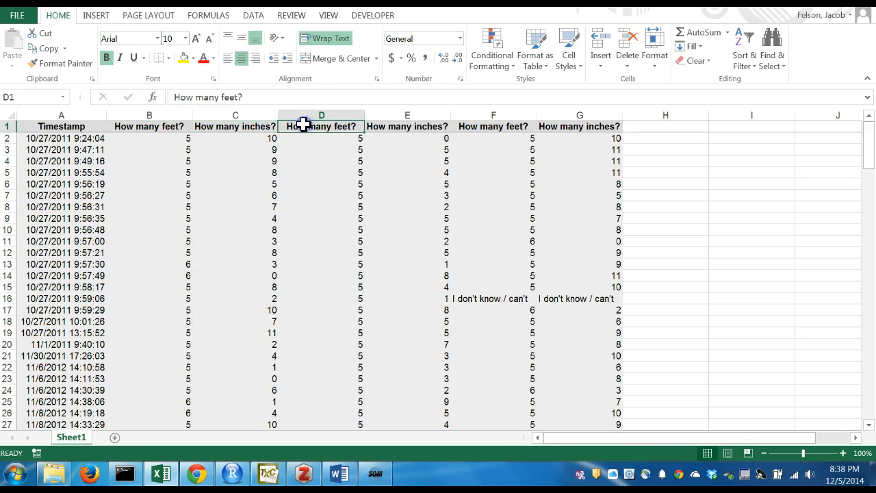
{"action": "left_click", "coordinate": [397, 126]}
{"action": "left_click_drag", "start_coordinate": [352, 125], "coordinate": [417, 129]}
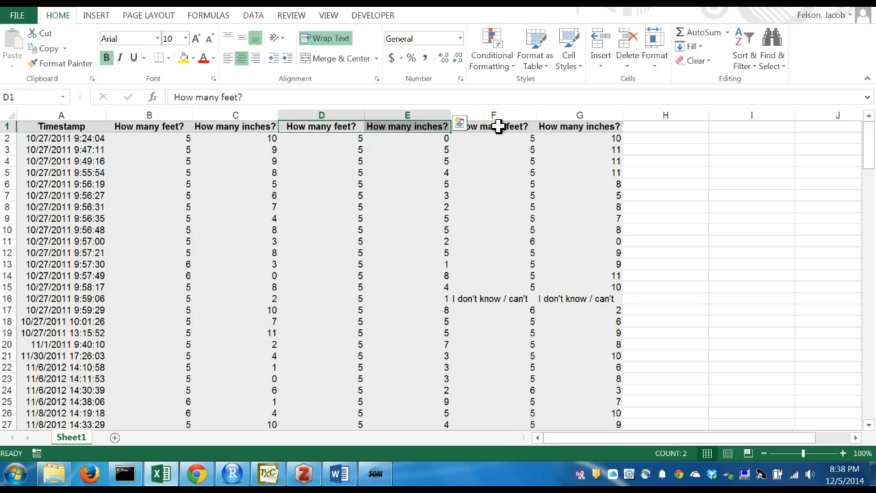
{"action": "left_click", "coordinate": [580, 123]}
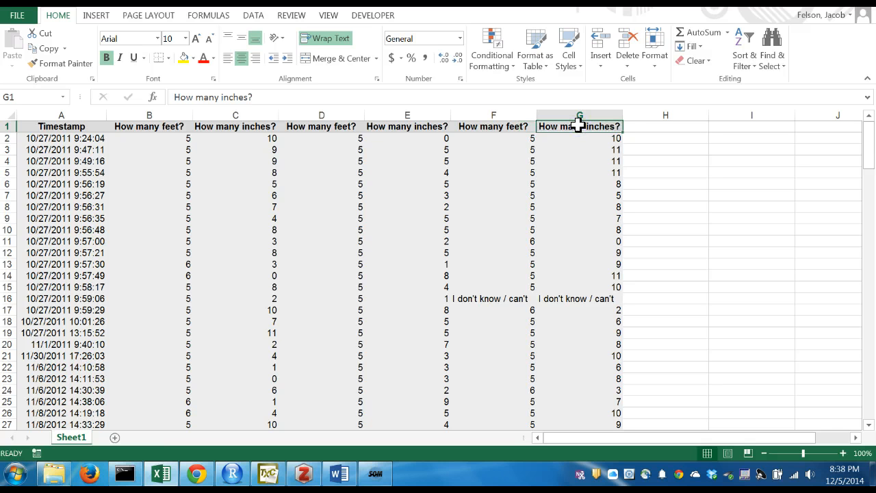
Convert the data range A1:G150 into a table with headers.
{"action": "left_click", "coordinate": [369, 160]}
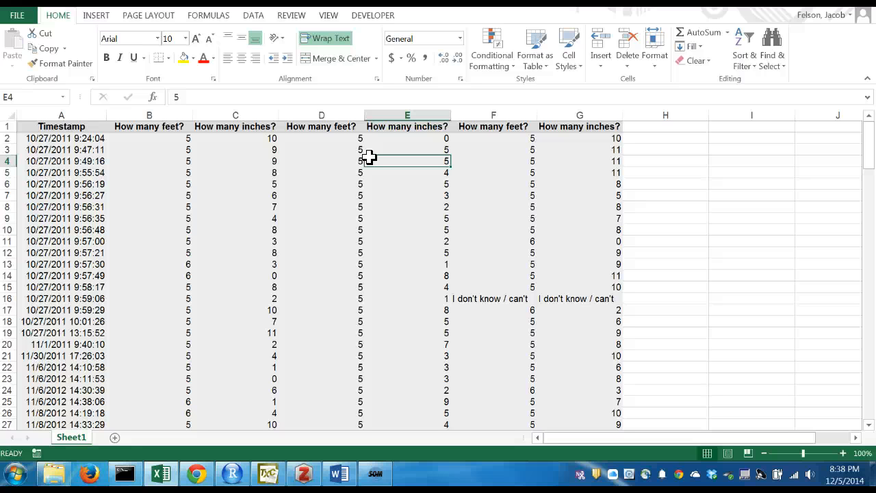
{"action": "key", "text": "ctrl+t"}
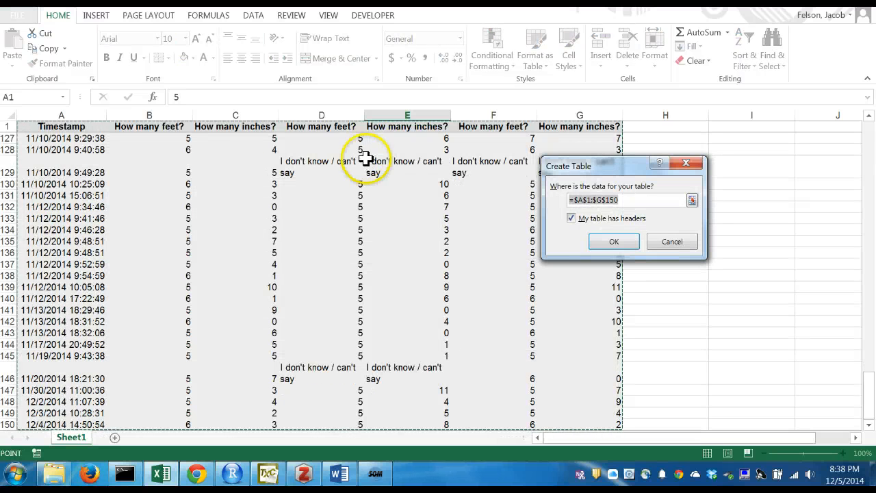
{"action": "left_click", "coordinate": [614, 242]}
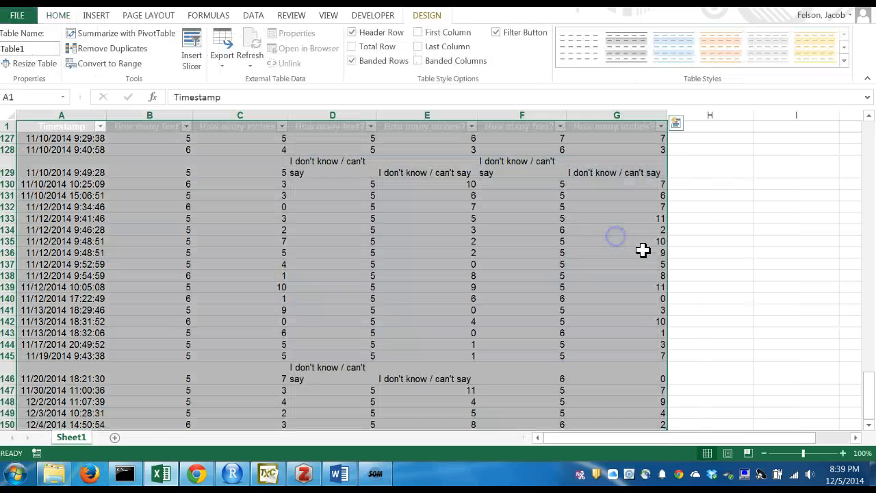
{"action": "left_click_drag", "start_coordinate": [868, 383], "coordinate": [865, 121]}
{"action": "left_click", "coordinate": [545, 176]}
Add a new table column headed "student" in cell H1.
{"action": "left_click", "coordinate": [680, 128]}
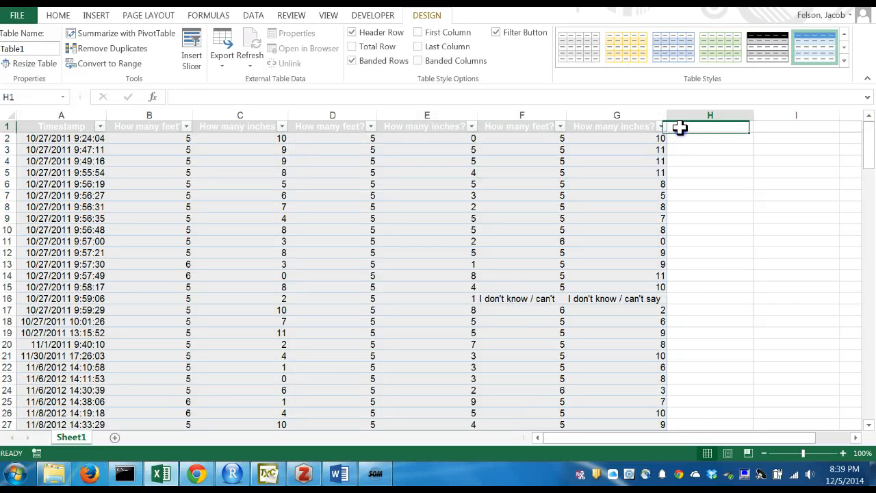
{"action": "type", "text": "student"}
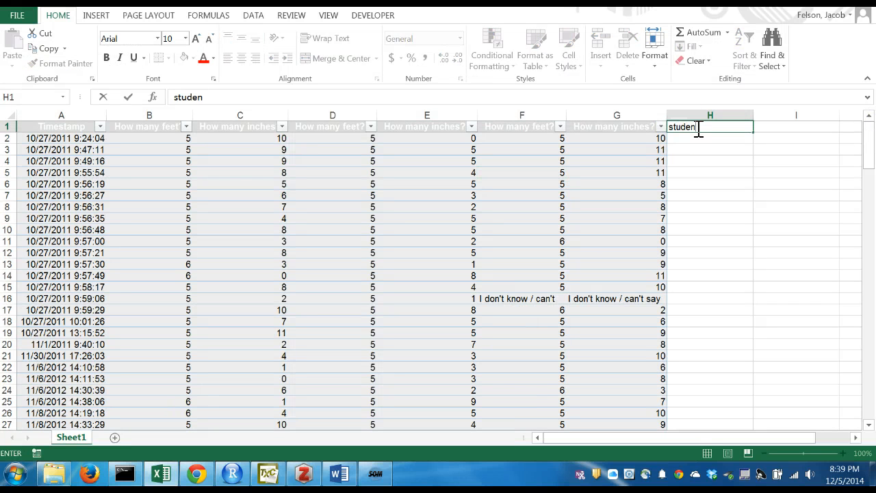
{"action": "key", "text": "Return"}
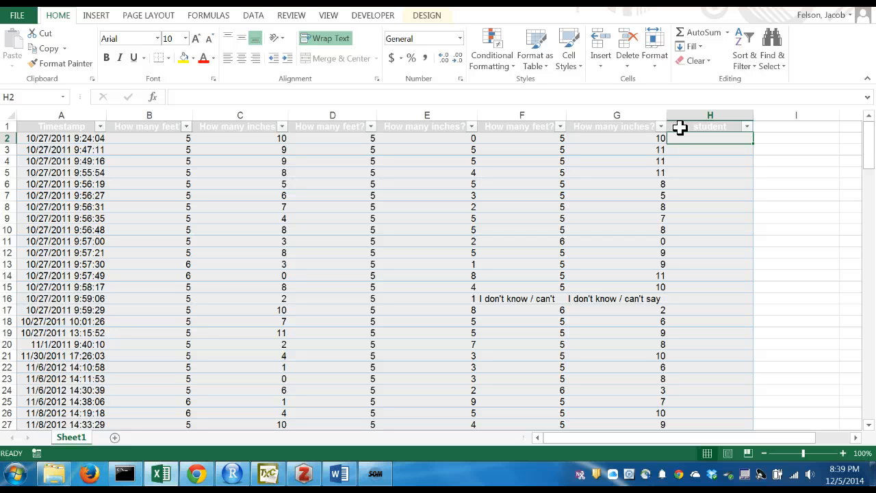
Fill the student column with total height in inches, multiplying the column B feet by 12 and adding the column C inches, and check the results.
{"action": "type", "text": "="}
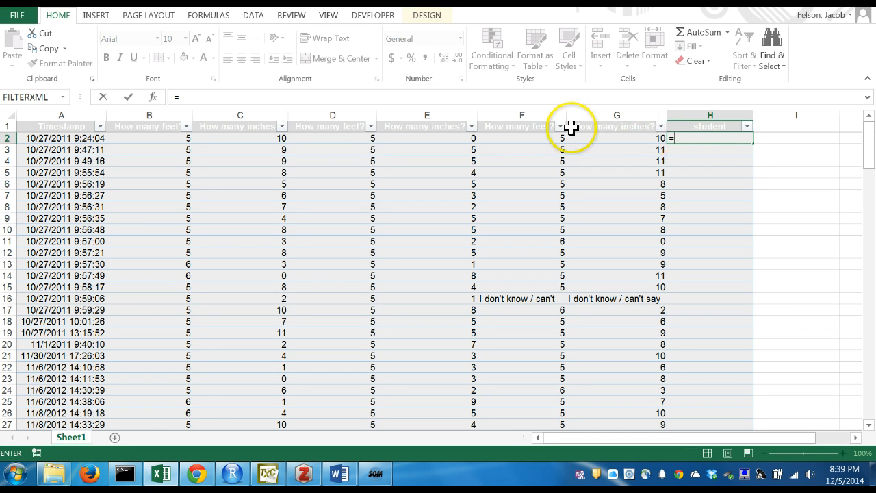
{"action": "left_click", "coordinate": [157, 139]}
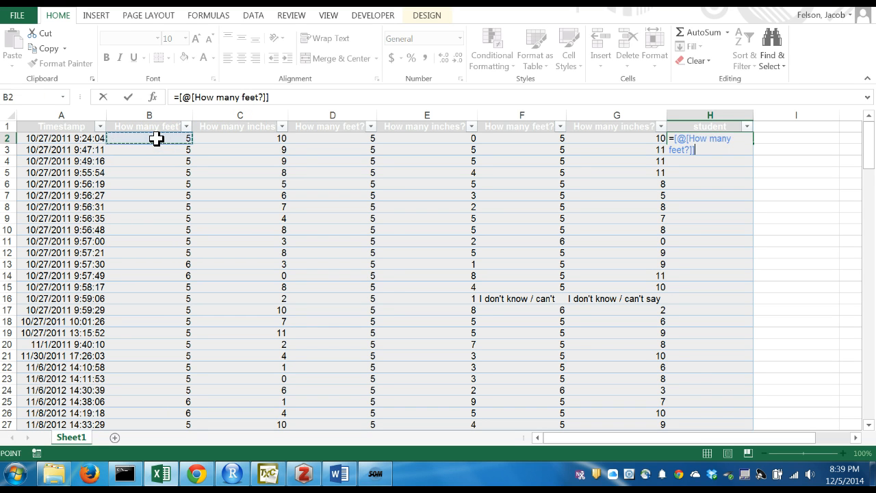
{"action": "type", "text": "*12+"}
{"action": "left_click", "coordinate": [218, 137]}
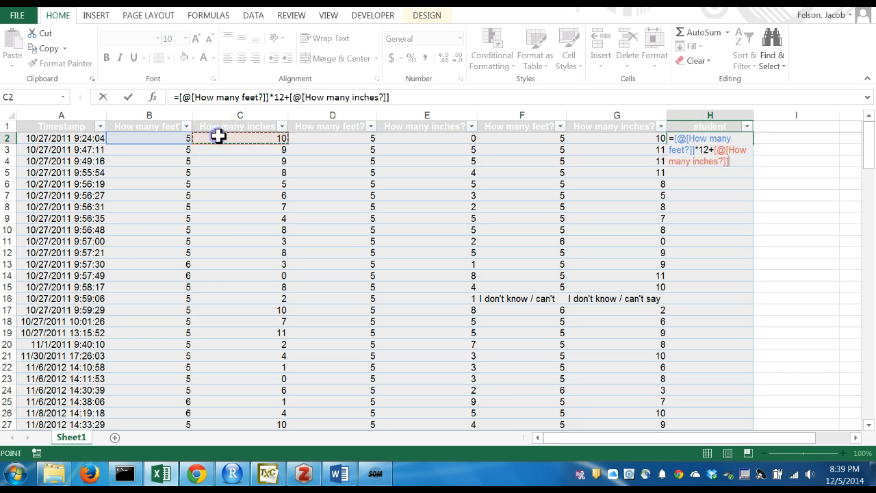
{"action": "key", "text": "Return"}
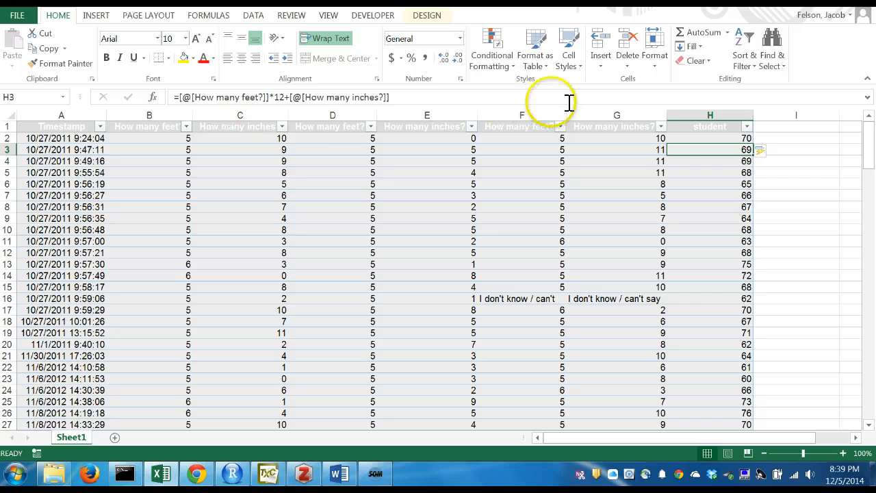
{"action": "left_click", "coordinate": [716, 139]}
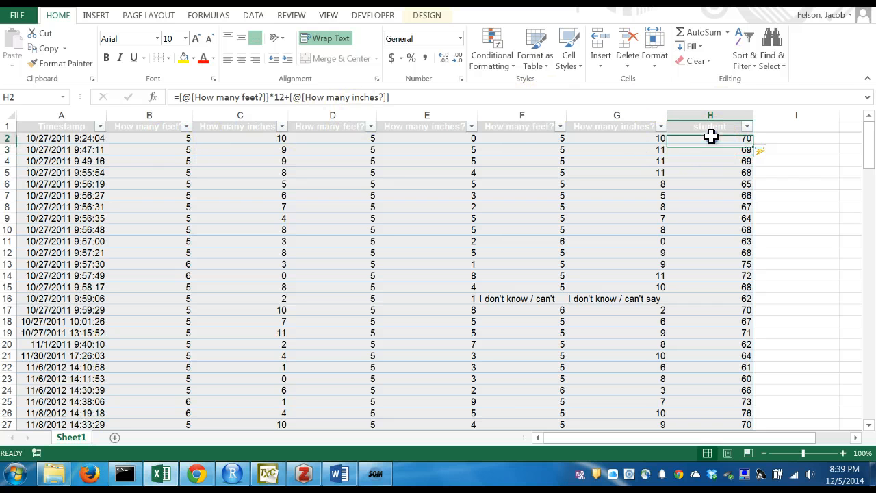
{"action": "left_click", "coordinate": [184, 135]}
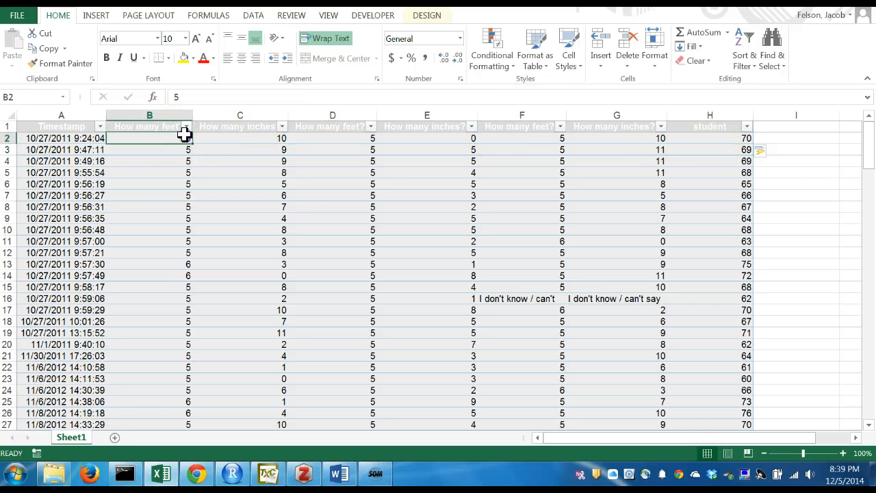
{"action": "left_click", "coordinate": [730, 140]}
{"action": "left_click", "coordinate": [719, 205]}
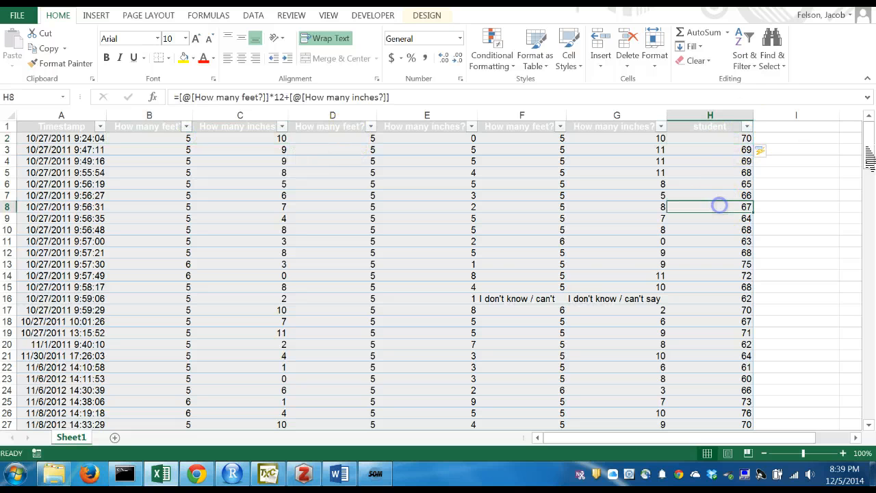
Add a new table column headed "mother" in cell I1.
{"action": "left_click_drag", "start_coordinate": [869, 159], "coordinate": [871, 116]}
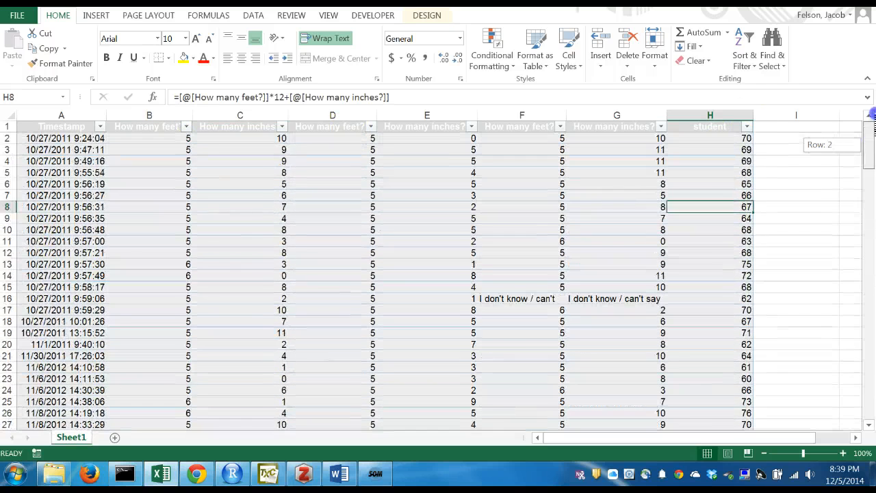
{"action": "left_click", "coordinate": [769, 127]}
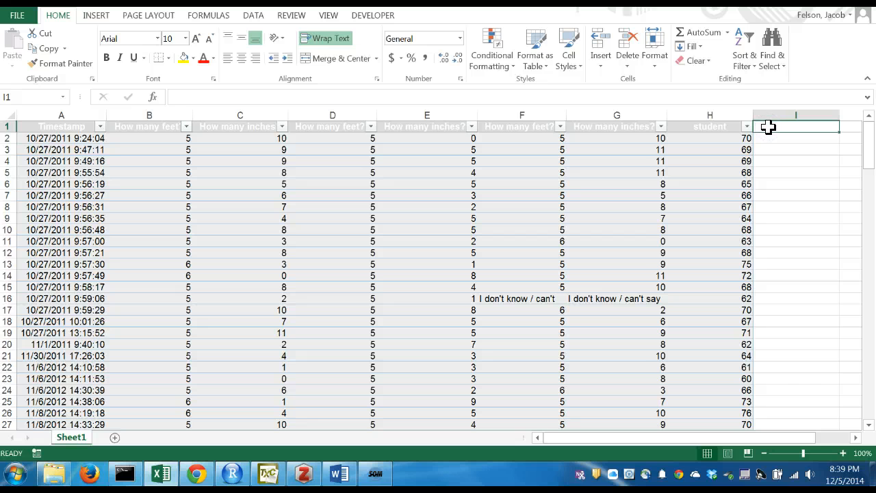
{"action": "type", "text": "mother"}
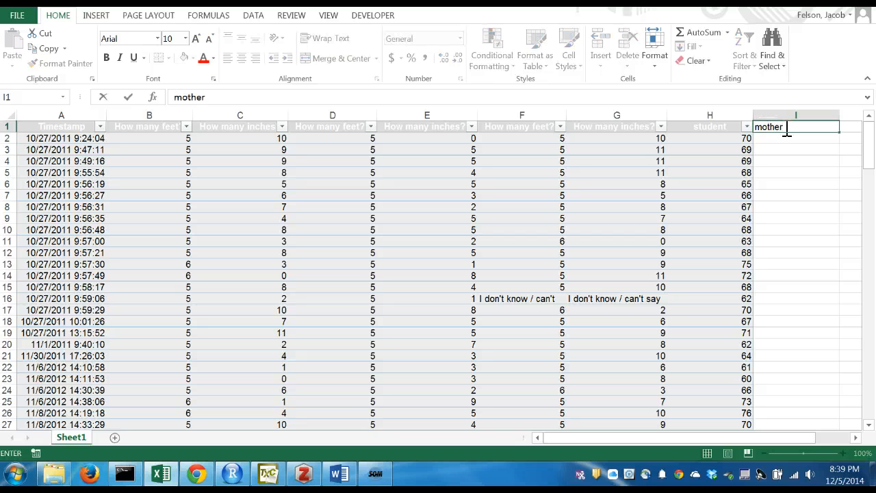
{"action": "key", "text": "Return"}
Fill the mother column with total height in inches, multiplying the column D feet by 12 and adding the column E inches.
{"action": "left_click", "coordinate": [767, 136]}
{"action": "type", "text": "="}
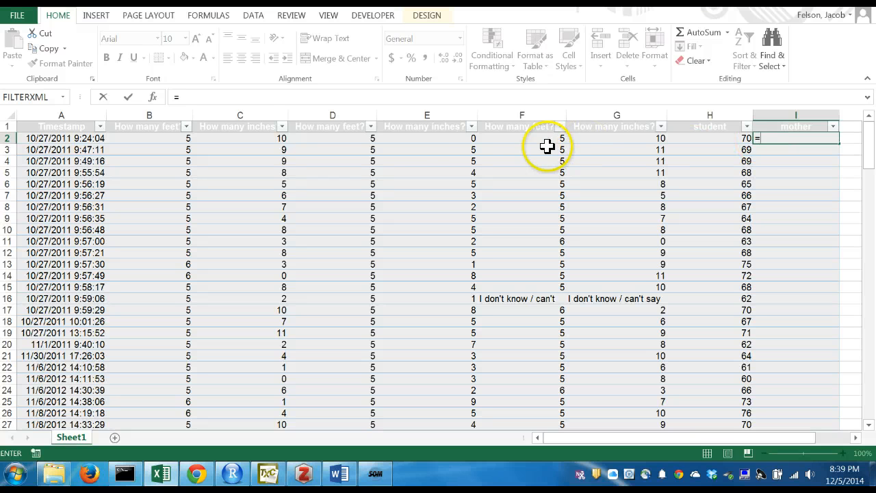
{"action": "left_click", "coordinate": [364, 136]}
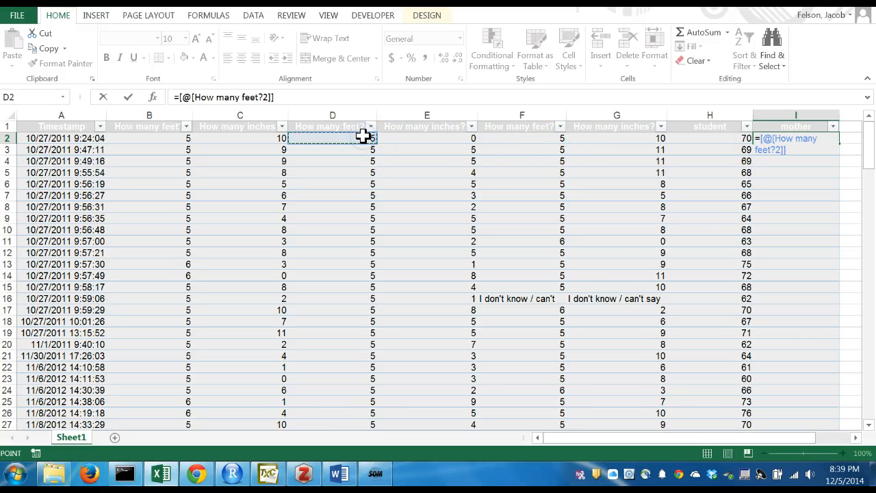
{"action": "type", "text": "*12"}
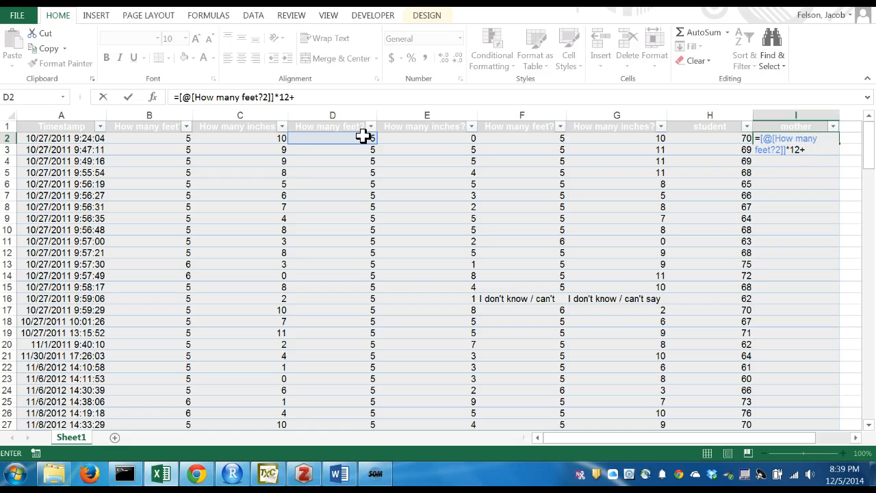
{"action": "type", "text": "+"}
{"action": "left_click", "coordinate": [414, 137]}
{"action": "key", "text": "Return"}
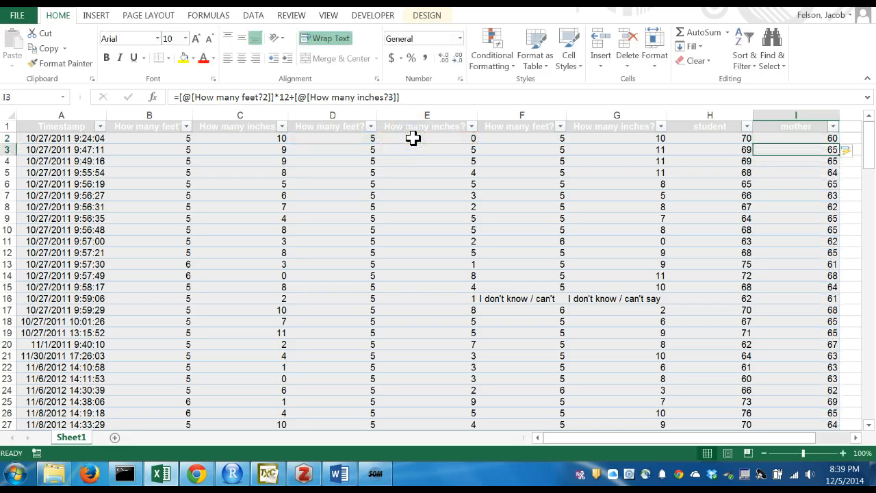
Add a new table column headed "father" in cell J1.
{"action": "key", "text": "Up"}
{"action": "key", "text": "Right"}
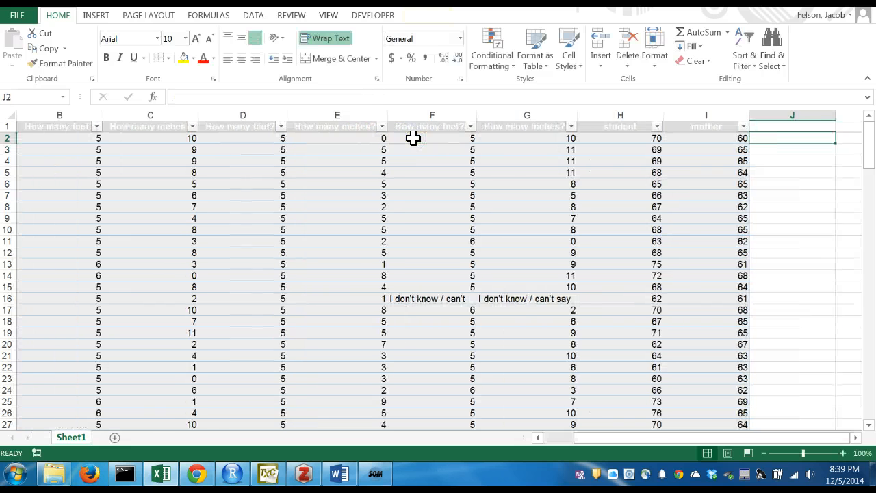
{"action": "key", "text": "Up"}
{"action": "type", "text": "father"}
{"action": "key", "text": "Return"}
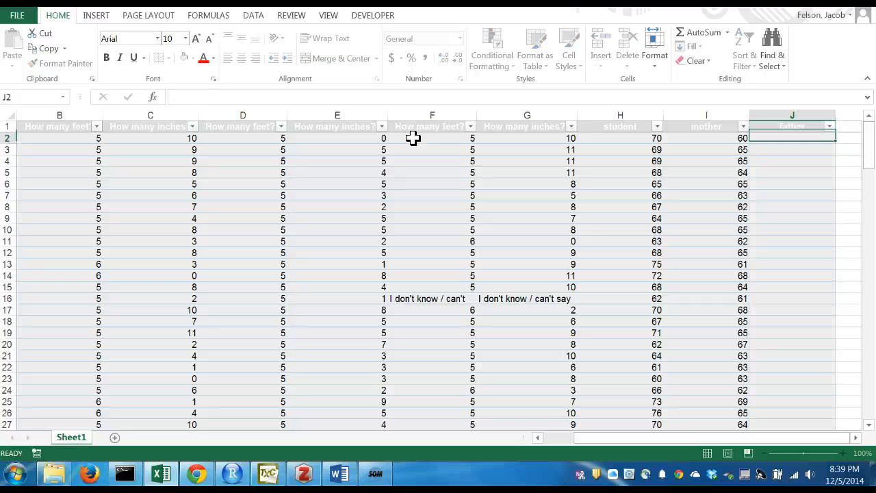
Fill the father column with total height in inches, multiplying the column F feet by 12 and adding the column G inches.
{"action": "type", "text": "="}
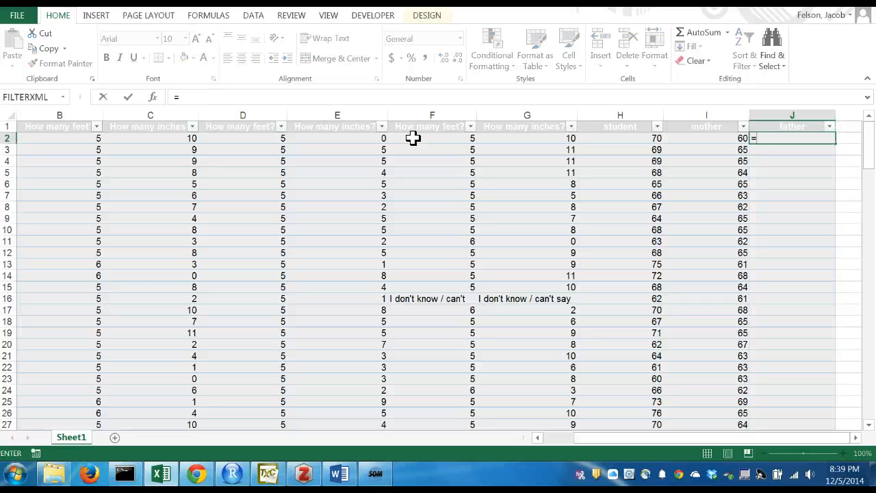
{"action": "left_click", "coordinate": [423, 137]}
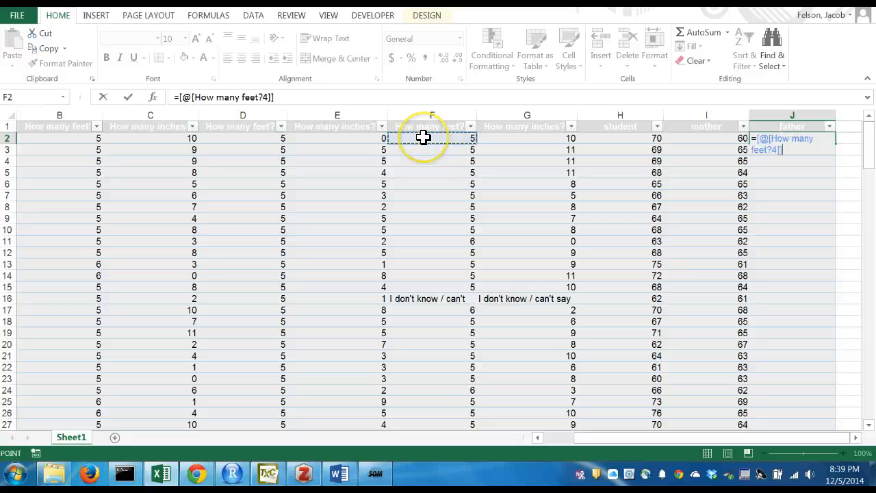
{"action": "type", "text": "*"}
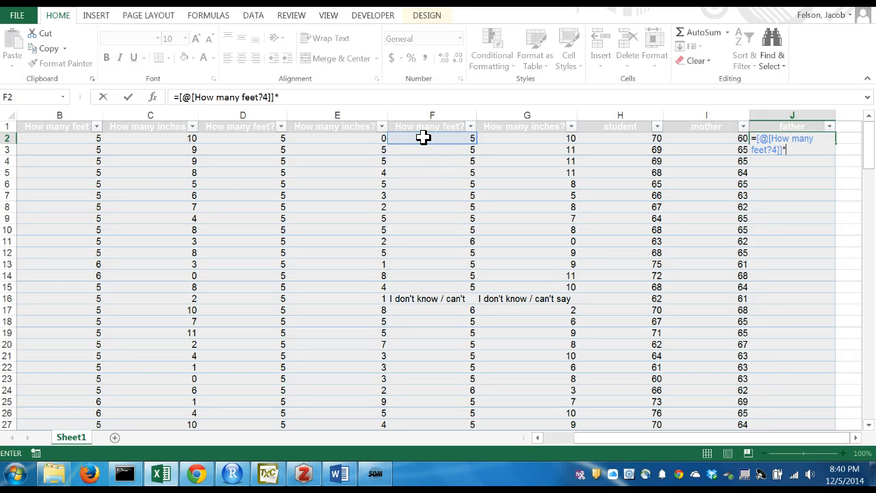
{"action": "type", "text": "12+"}
{"action": "left_click", "coordinate": [508, 138]}
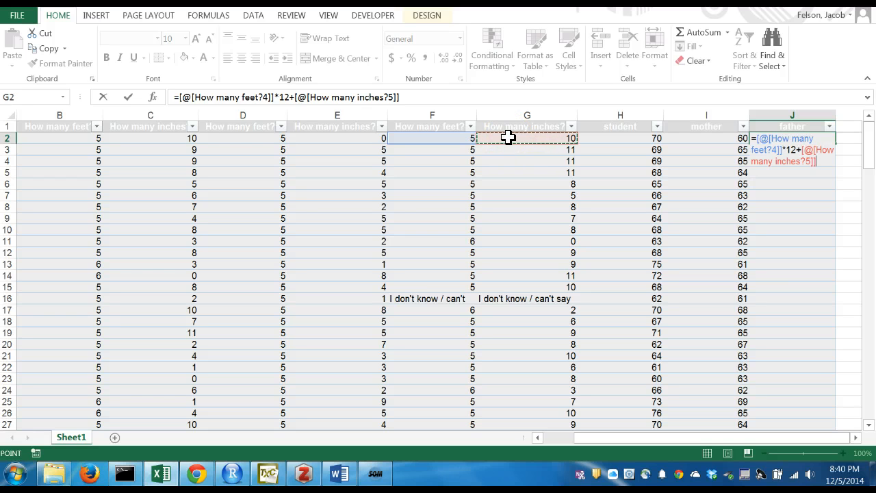
{"action": "key", "text": "Return"}
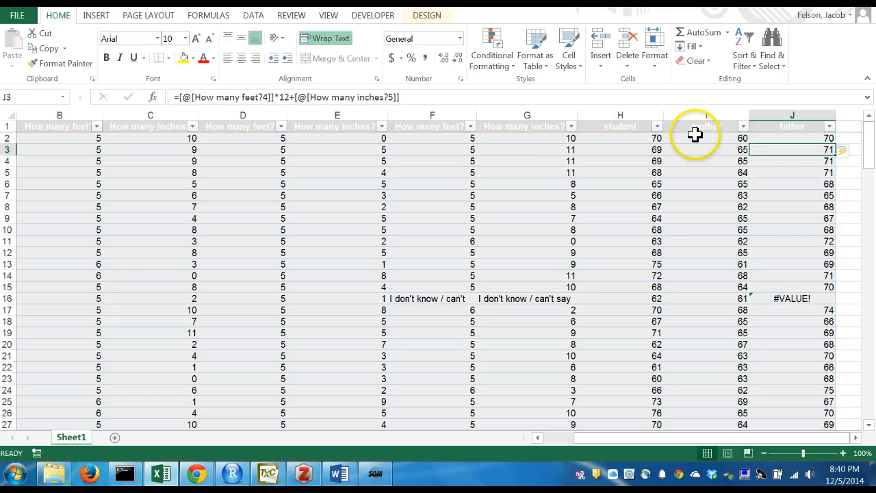
Check the student, mother and father results down to row 150, comparing the #VALUE! cells in row 129 with their source answers.
{"action": "left_click", "coordinate": [695, 136]}
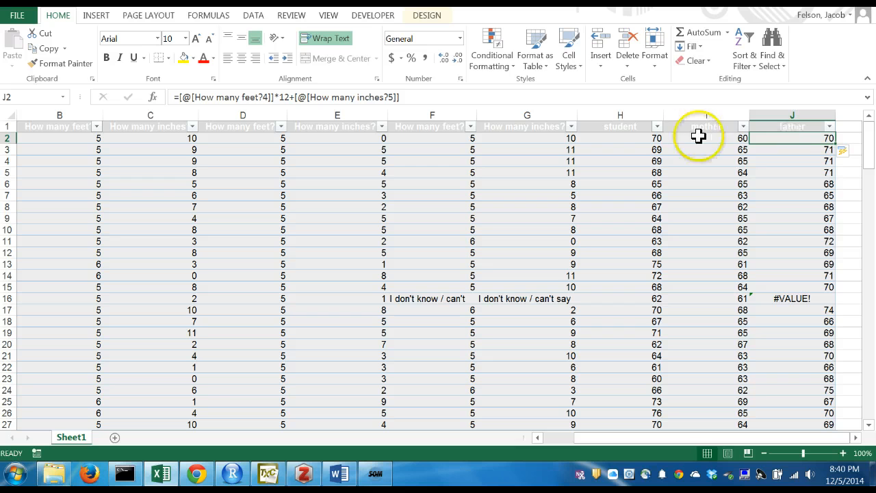
{"action": "left_click", "coordinate": [647, 140]}
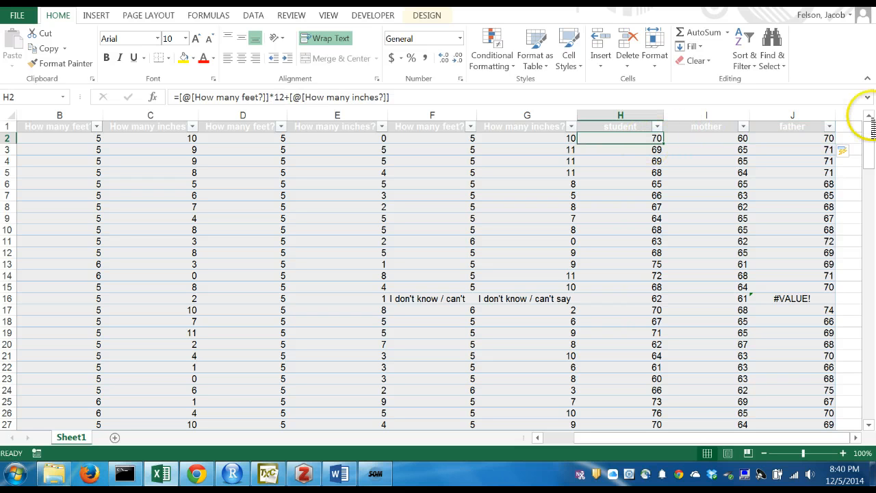
{"action": "left_click_drag", "start_coordinate": [870, 129], "coordinate": [871, 397]}
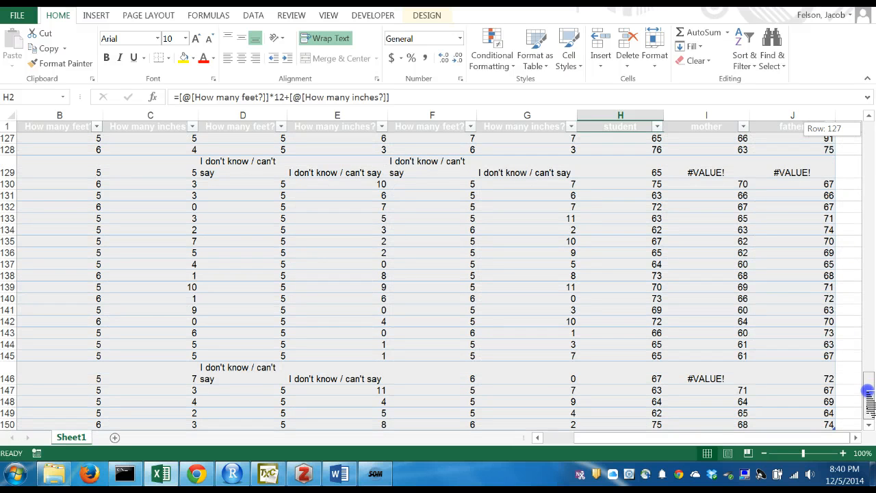
{"action": "left_click", "coordinate": [692, 163]}
{"action": "left_click", "coordinate": [785, 163]}
{"action": "left_click", "coordinate": [676, 162]}
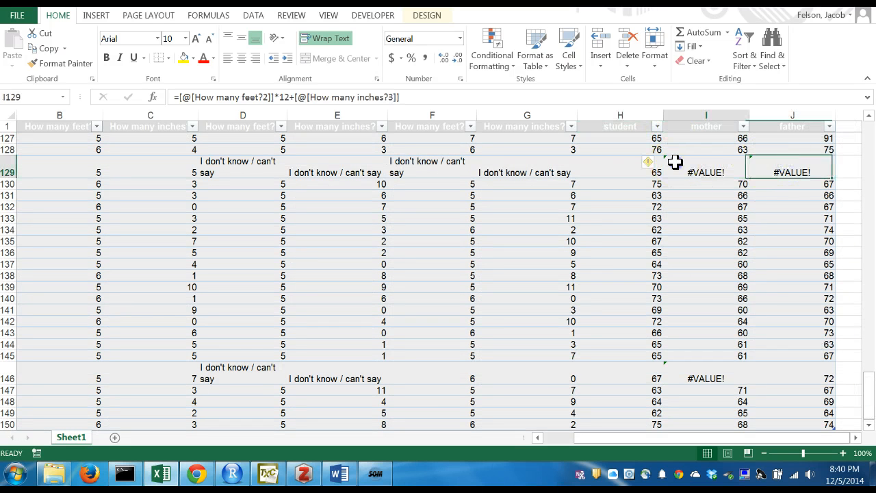
{"action": "left_click", "coordinate": [534, 165]}
{"action": "left_click", "coordinate": [440, 175]}
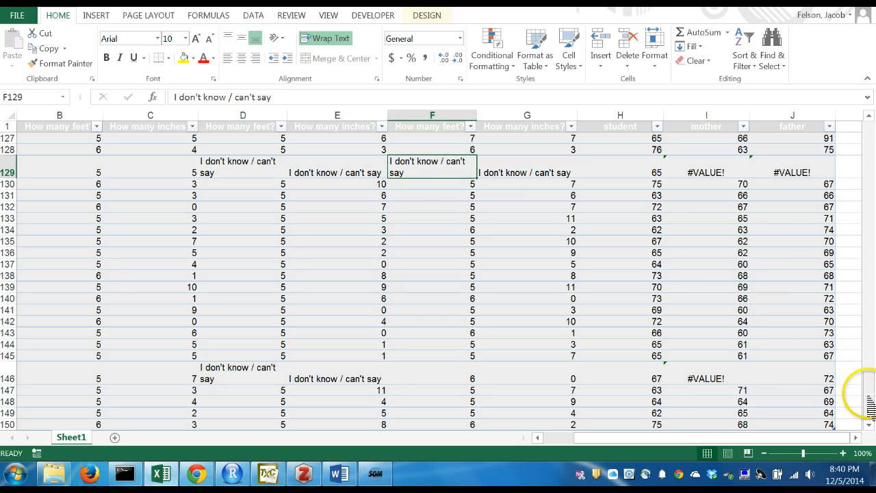
{"action": "left_click_drag", "start_coordinate": [869, 395], "coordinate": [870, 109]}
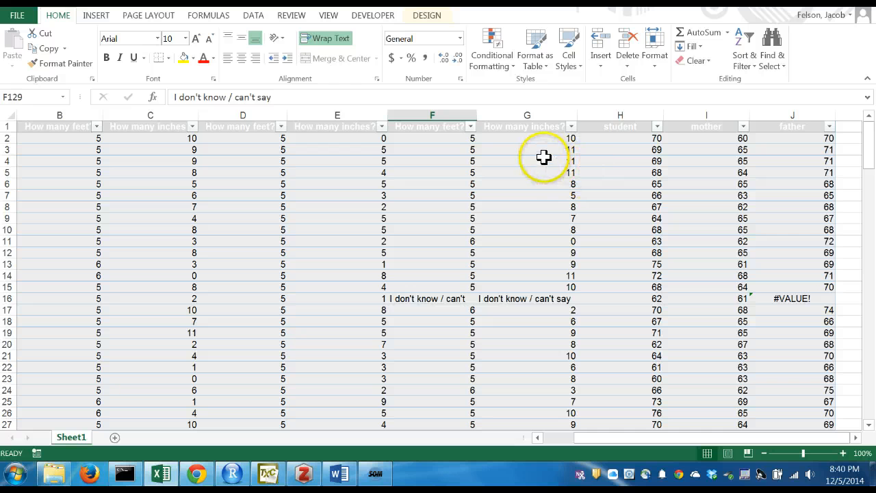
Sort the table by the father column from smallest to largest and select the #VALUE! cells J144:J150.
{"action": "left_click", "coordinate": [830, 127]}
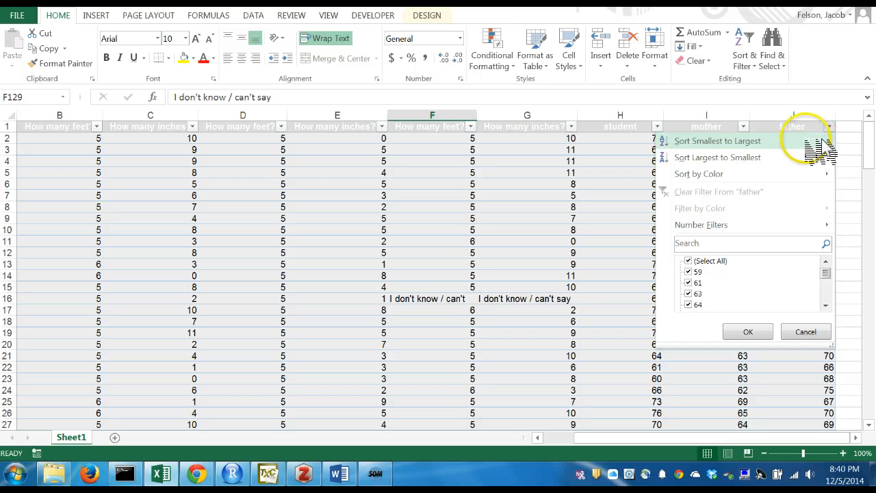
{"action": "left_click", "coordinate": [822, 146]}
{"action": "left_click_drag", "start_coordinate": [868, 157], "coordinate": [872, 408]}
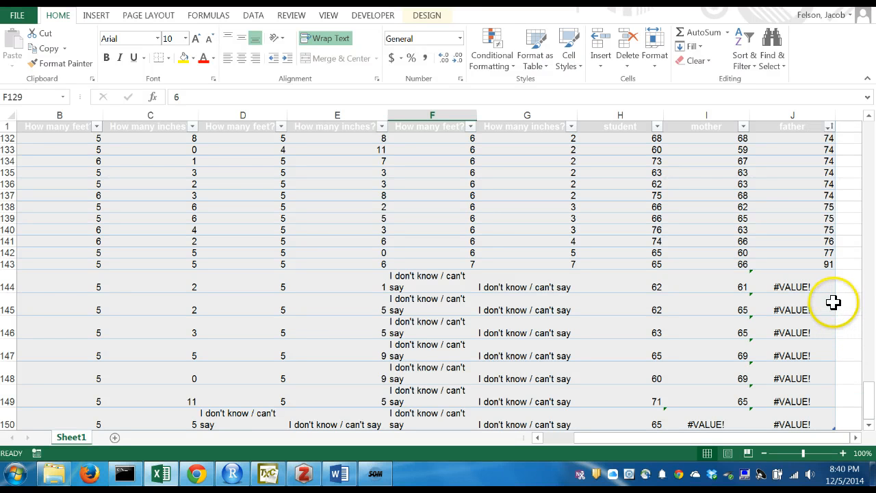
{"action": "left_click_drag", "start_coordinate": [792, 283], "coordinate": [808, 418]}
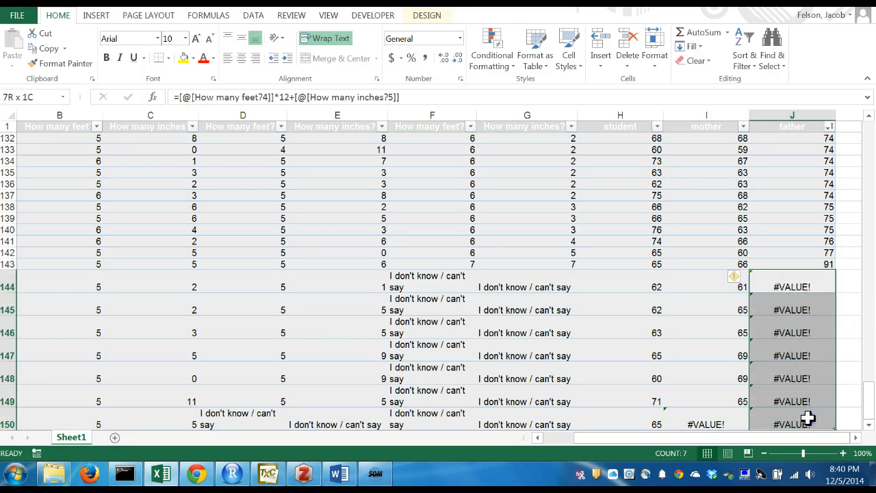
{"action": "left_click_drag", "start_coordinate": [792, 278], "coordinate": [806, 413]}
Sort the table by the father column from largest to smallest and inspect the #VALUE! cells J2:J8.
{"action": "left_click_drag", "start_coordinate": [868, 404], "coordinate": [837, 130]}
{"action": "left_click", "coordinate": [833, 128]}
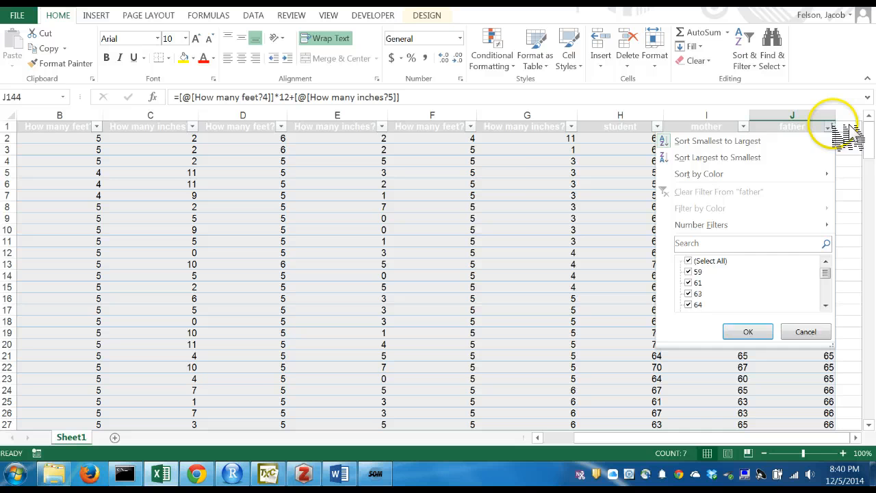
{"action": "left_click", "coordinate": [788, 158]}
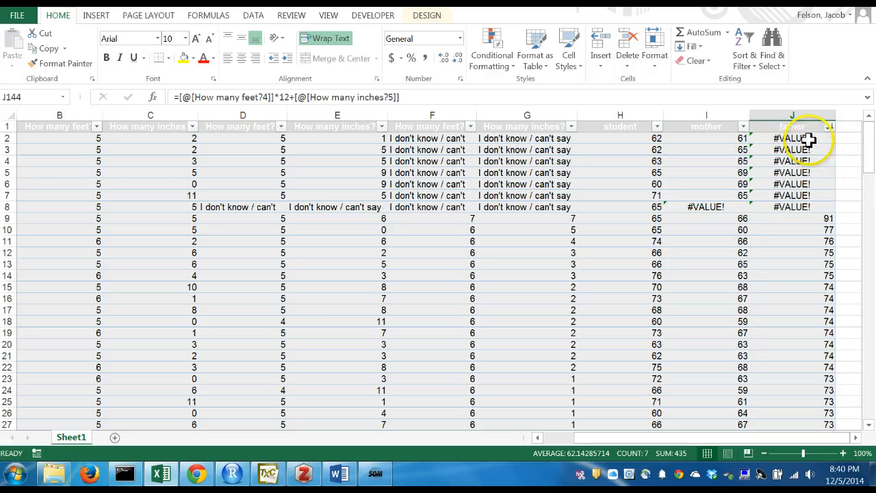
{"action": "left_click_drag", "start_coordinate": [808, 141], "coordinate": [810, 207]}
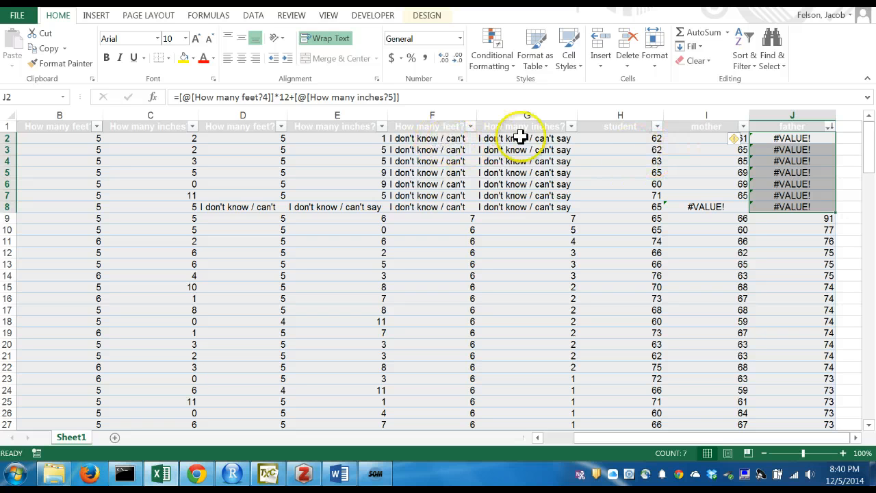
{"action": "left_click_drag", "start_coordinate": [775, 142], "coordinate": [781, 206]}
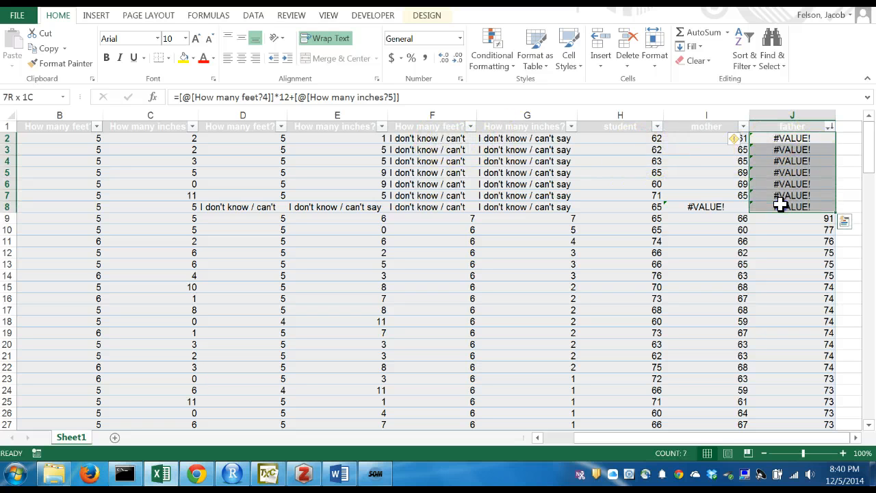
{"action": "left_click", "coordinate": [802, 206]}
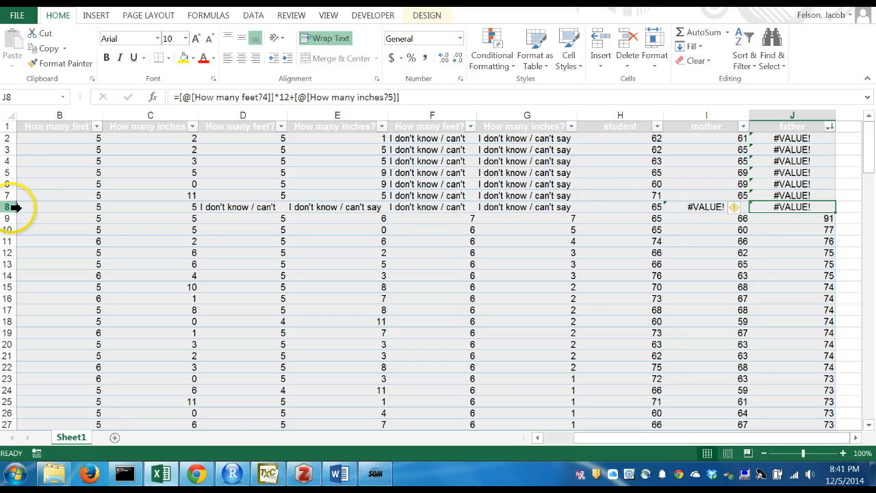
Delete rows 2 through 8, which hold #VALUE! in the father column.
{"action": "left_click_drag", "start_coordinate": [14, 207], "coordinate": [7, 132]}
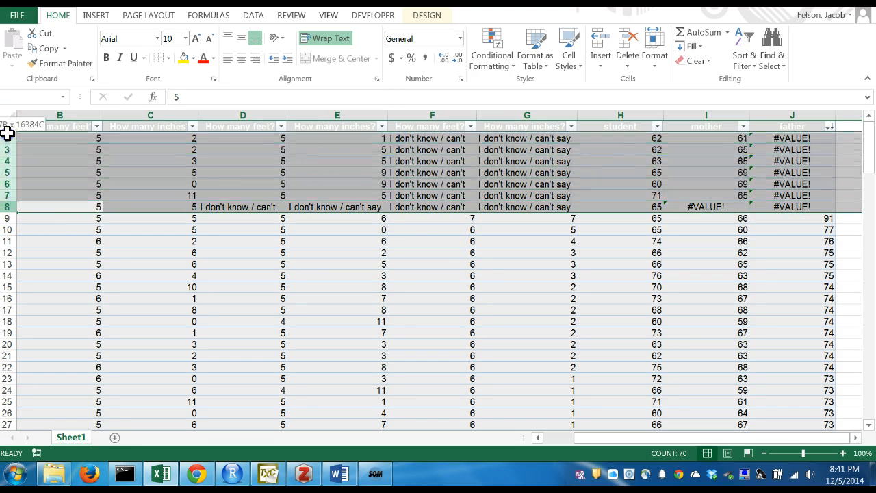
{"action": "right_click", "coordinate": [14, 134]}
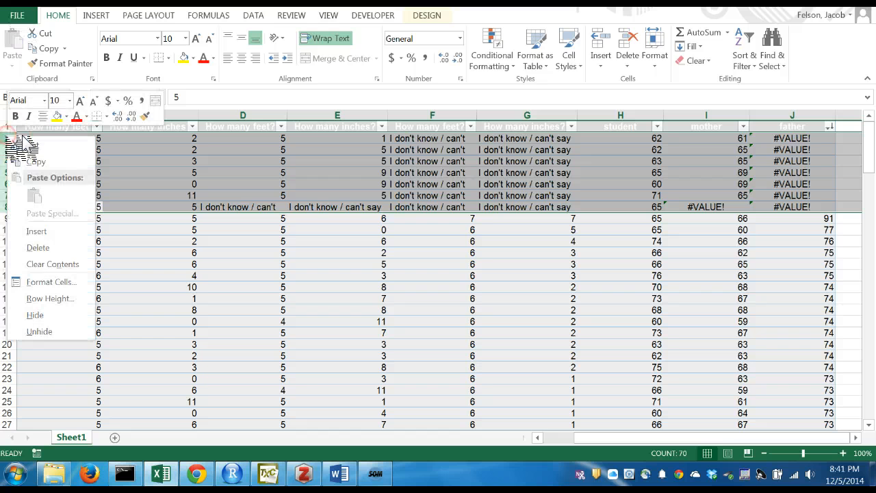
{"action": "left_click", "coordinate": [37, 247]}
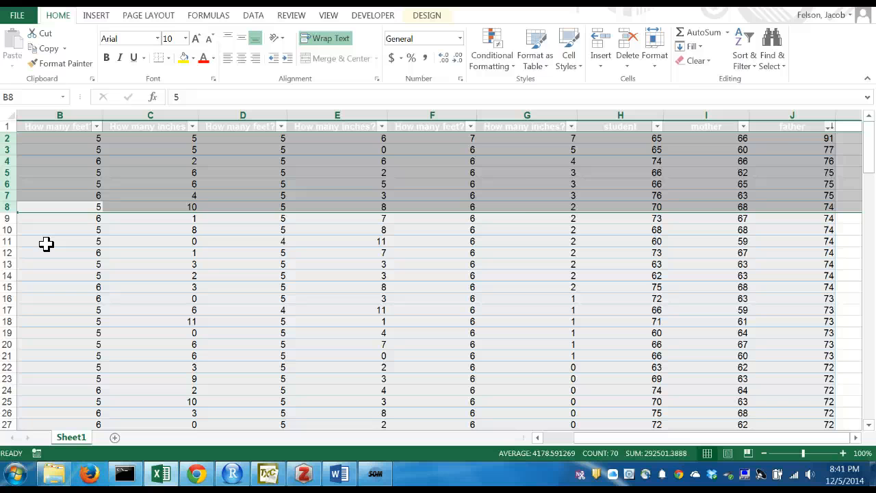
Undo the deletion of the error rows and both sorts of the father column.
{"action": "key", "text": "ctrl+z"}
{"action": "key", "text": "ctrl+z"}
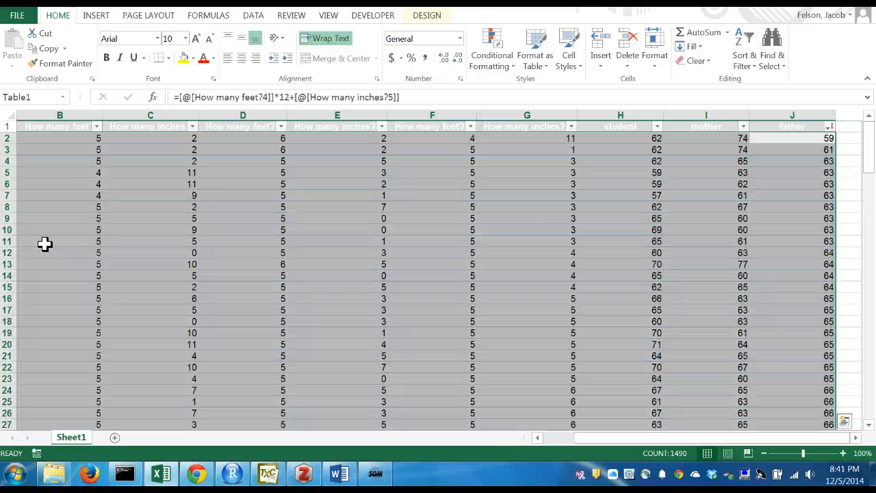
{"action": "key", "text": "ctrl+z"}
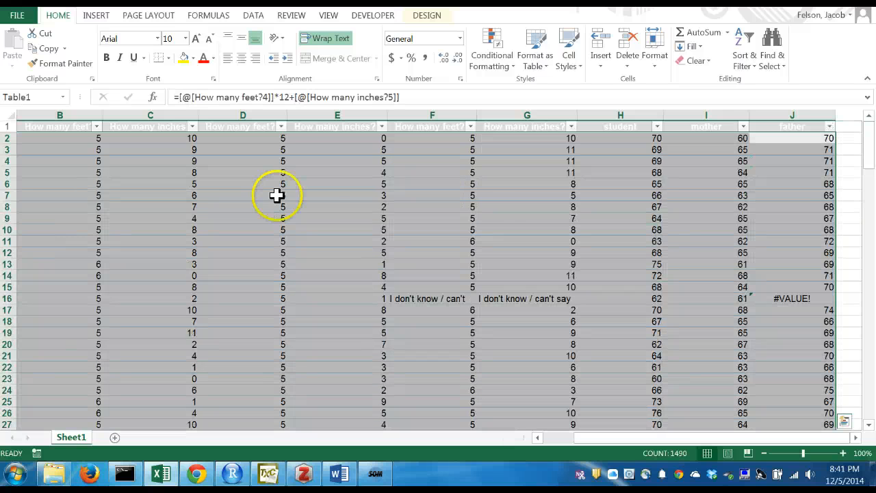
Recheck the father error in row 129 and sort the table again by the father column from largest to smallest.
{"action": "left_click", "coordinate": [527, 213]}
{"action": "mouse_move", "coordinate": [867, 145]}
{"action": "left_mouse_down"}
{"action": "mouse_move", "coordinate": [869, 423]}
{"action": "mouse_move", "coordinate": [868, 144]}
{"action": "left_mouse_up"}
{"action": "left_click", "coordinate": [783, 168]}
{"action": "left_click", "coordinate": [829, 127]}
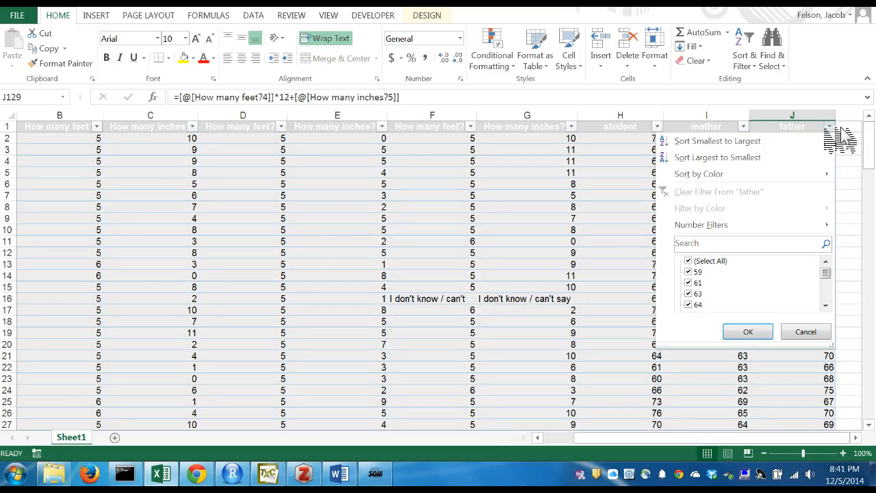
{"action": "left_click", "coordinate": [800, 157]}
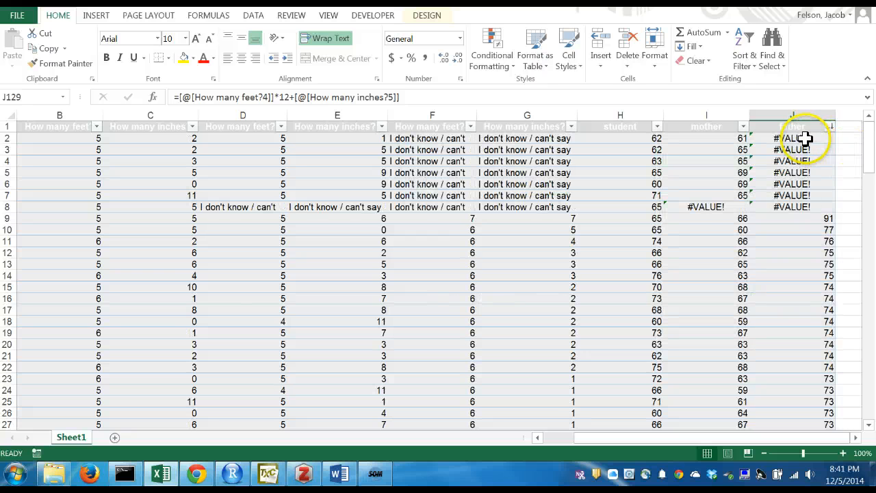
Delete rows 2 through 8, which hold #VALUE! in the father column, and check the remaining father heights.
{"action": "left_click_drag", "start_coordinate": [803, 140], "coordinate": [804, 209]}
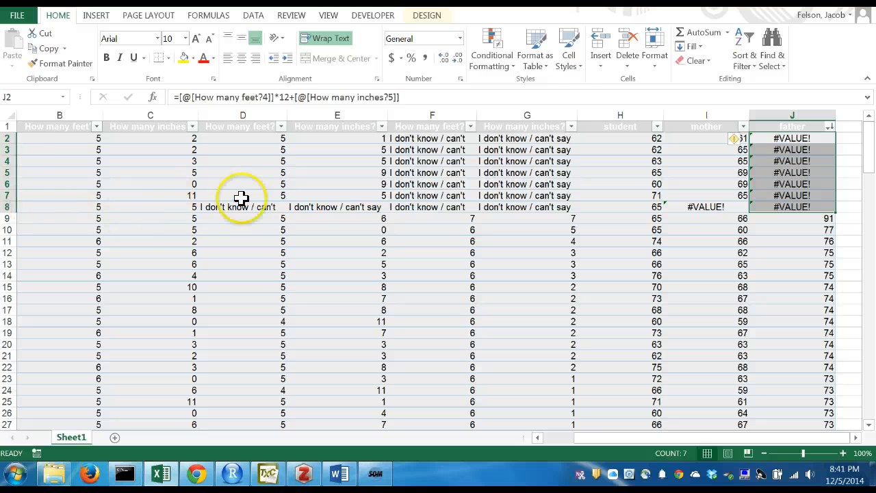
{"action": "left_click_drag", "start_coordinate": [8, 208], "coordinate": [7, 139]}
{"action": "right_click", "coordinate": [12, 137]}
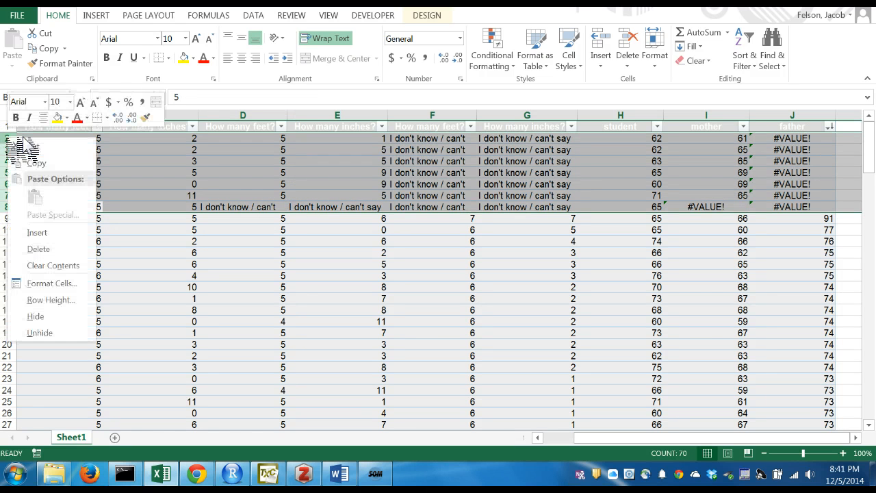
{"action": "left_click", "coordinate": [64, 243]}
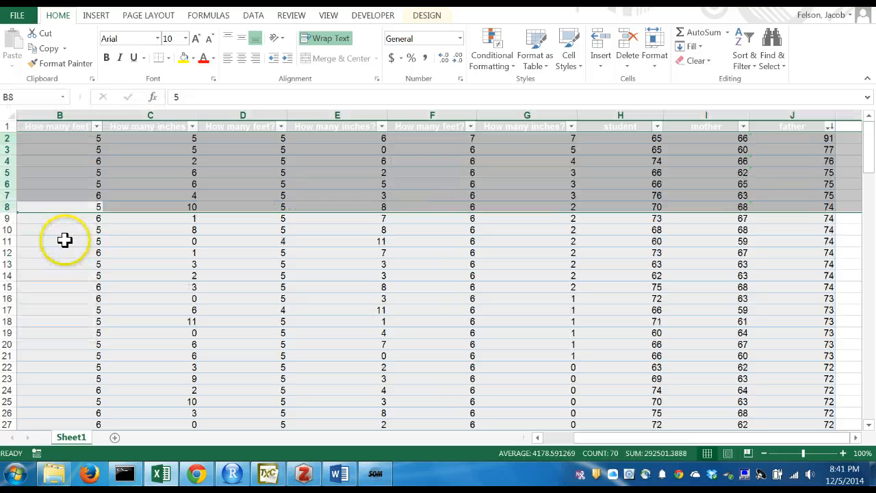
{"action": "left_click", "coordinate": [398, 219]}
{"action": "left_click", "coordinate": [666, 185]}
{"action": "left_click", "coordinate": [820, 181]}
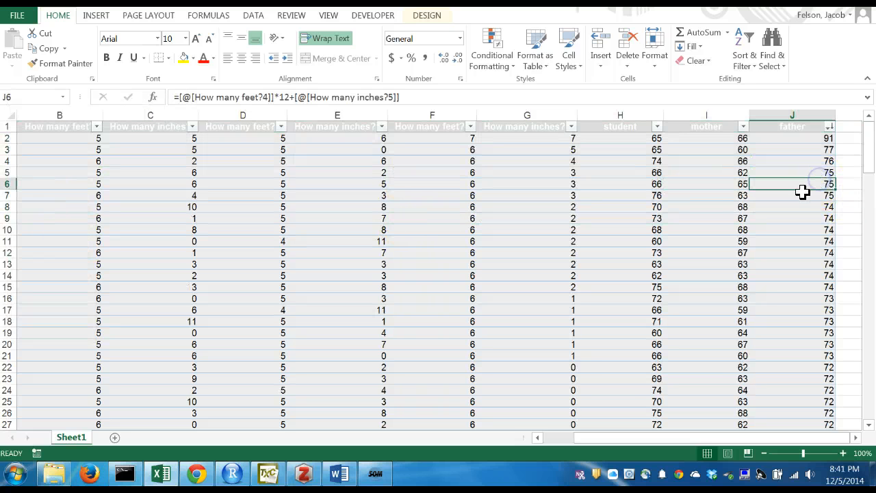
{"action": "left_click", "coordinate": [715, 97]}
{"action": "left_click", "coordinate": [799, 208]}
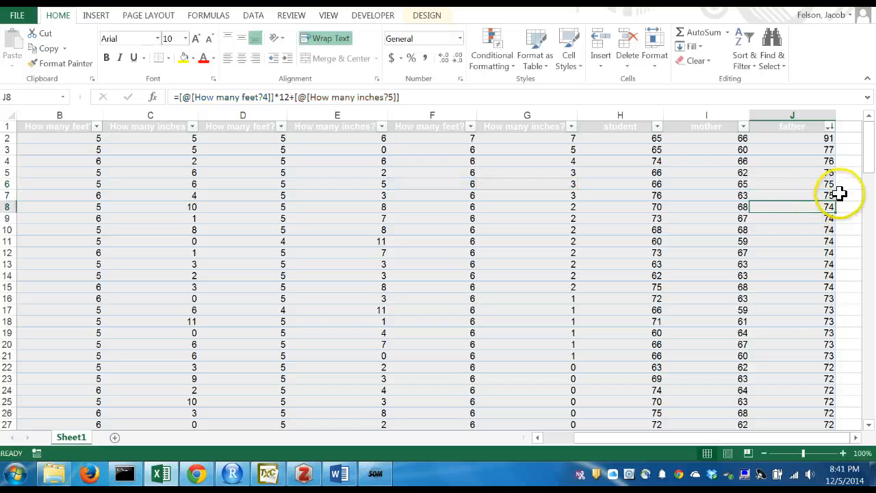
Sort the table by the mother column from largest to smallest.
{"action": "mouse_move", "coordinate": [868, 157]}
{"action": "left_mouse_down"}
{"action": "mouse_move", "coordinate": [871, 402]}
{"action": "mouse_move", "coordinate": [870, 143]}
{"action": "left_mouse_up"}
{"action": "left_click", "coordinate": [700, 286]}
{"action": "left_click", "coordinate": [743, 127]}
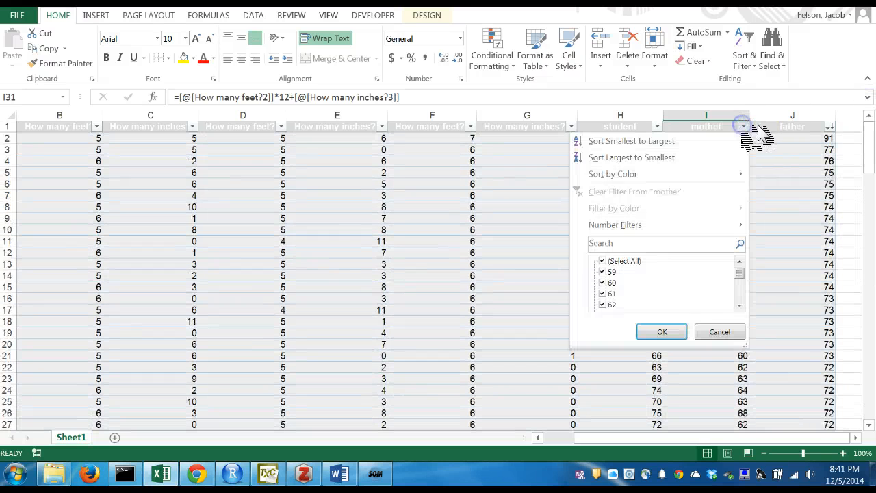
{"action": "left_click", "coordinate": [697, 158]}
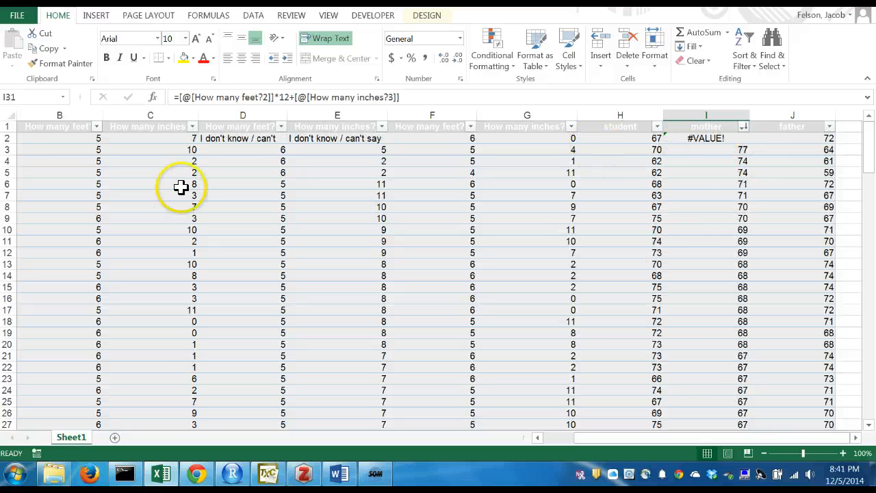
Delete row 2, which holds #VALUE! in the mother column, and check the remaining mother heights.
{"action": "left_click", "coordinate": [8, 138]}
{"action": "right_click", "coordinate": [10, 138]}
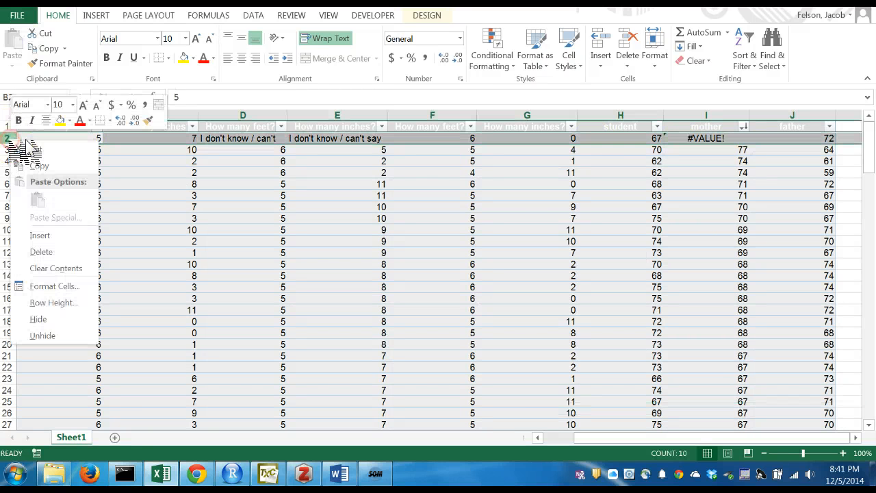
{"action": "left_click", "coordinate": [61, 252]}
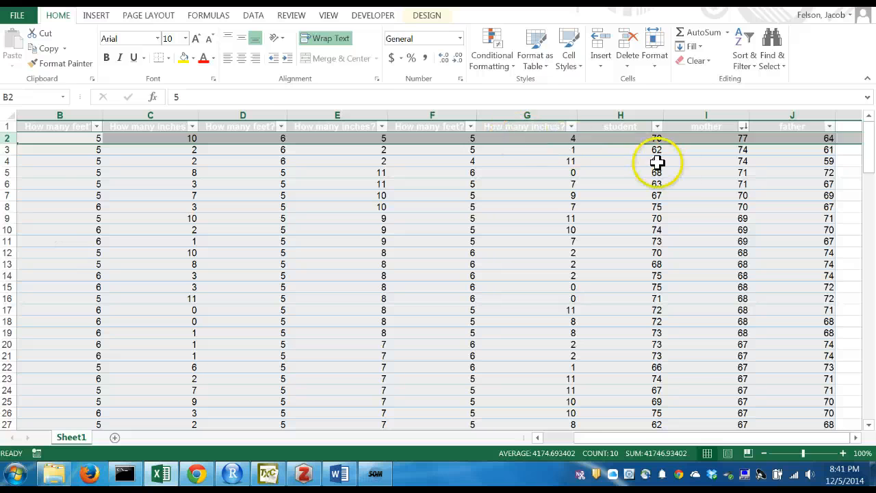
{"action": "left_click", "coordinate": [686, 168]}
{"action": "left_click", "coordinate": [709, 174]}
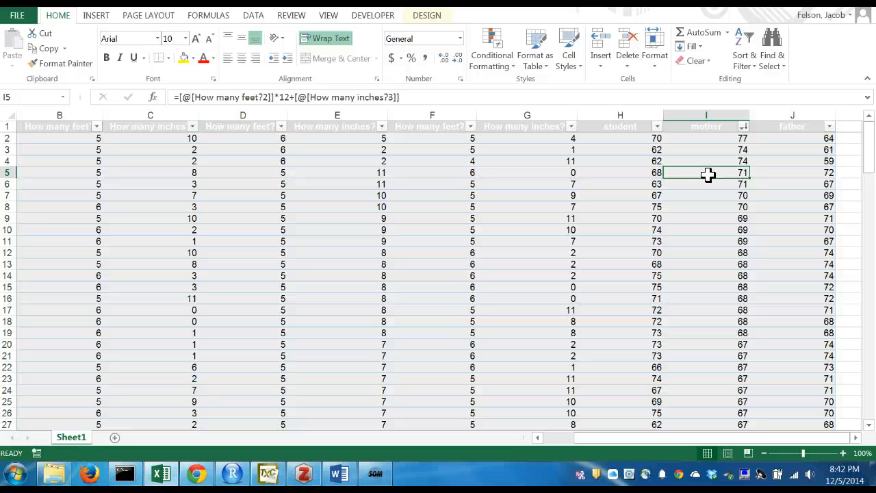
{"action": "left_click_drag", "start_coordinate": [868, 147], "coordinate": [872, 125]}
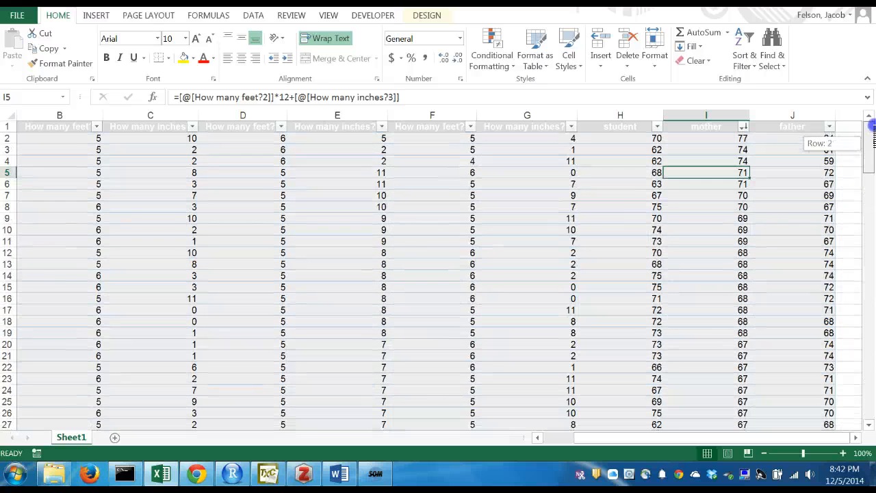
{"action": "left_click", "coordinate": [855, 437]}
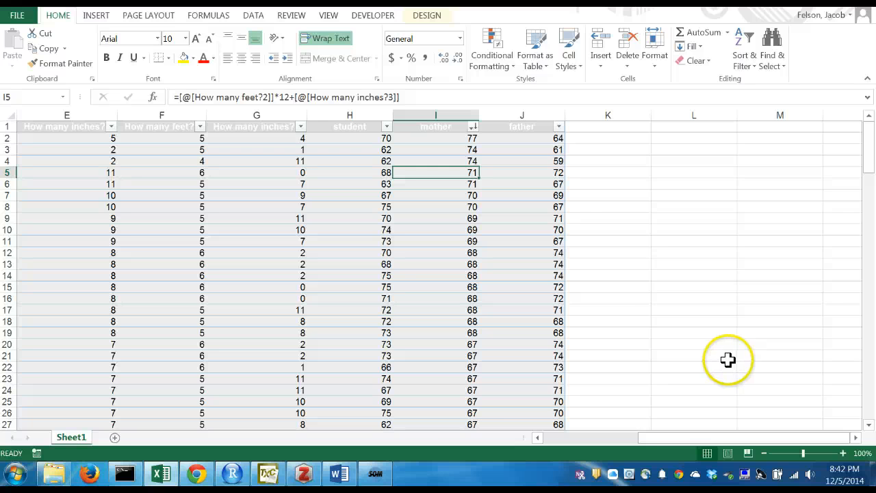
{"action": "left_click", "coordinate": [541, 205]}
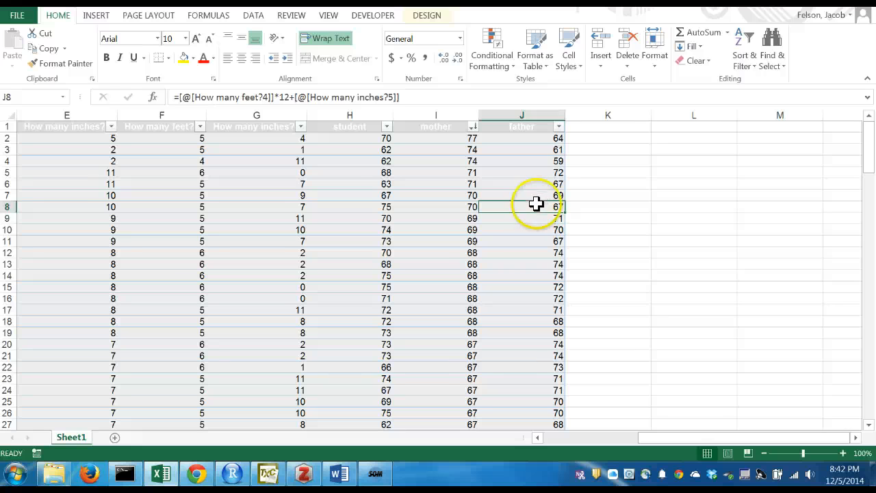
{"action": "left_click", "coordinate": [739, 229]}
{"action": "left_click", "coordinate": [517, 271]}
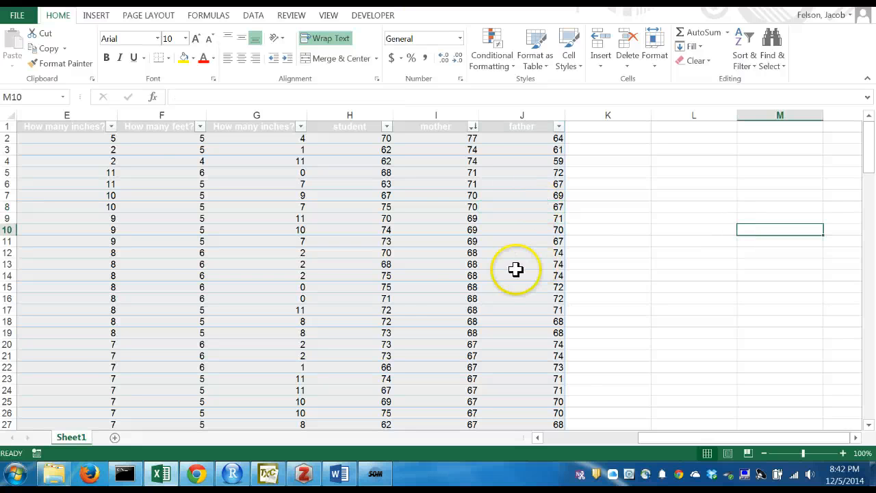
{"action": "left_click", "coordinate": [373, 307]}
Try a scatter chart inserted from a cell inside the table, enlarging and moving it, and delete it.
{"action": "left_click", "coordinate": [269, 286]}
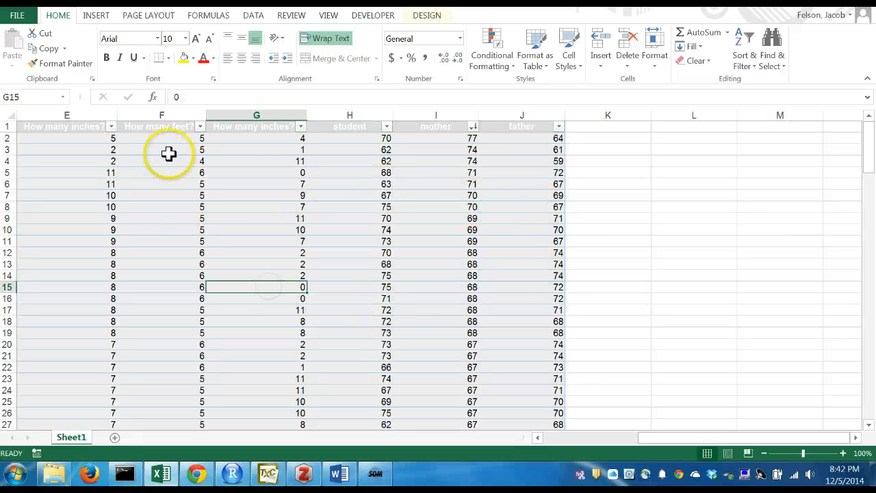
{"action": "left_click", "coordinate": [96, 15]}
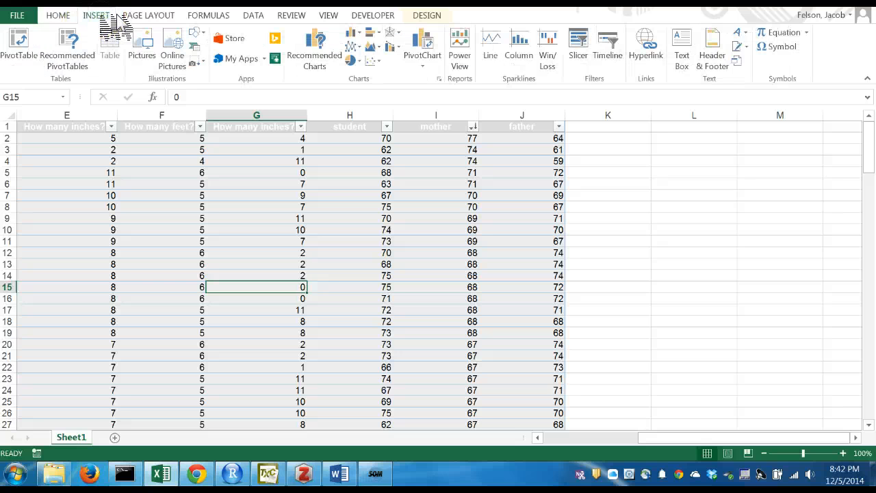
{"action": "left_click", "coordinate": [373, 61]}
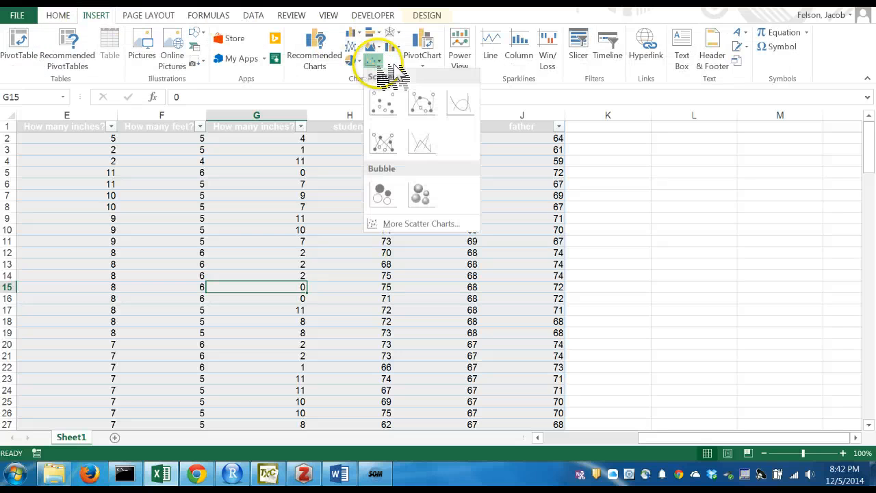
{"action": "left_click", "coordinate": [384, 101]}
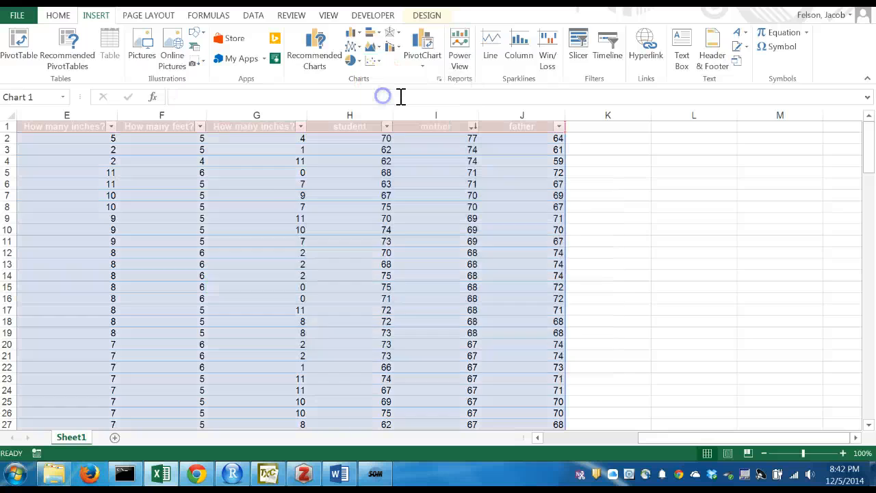
{"action": "left_click_drag", "start_coordinate": [613, 378], "coordinate": [712, 415]}
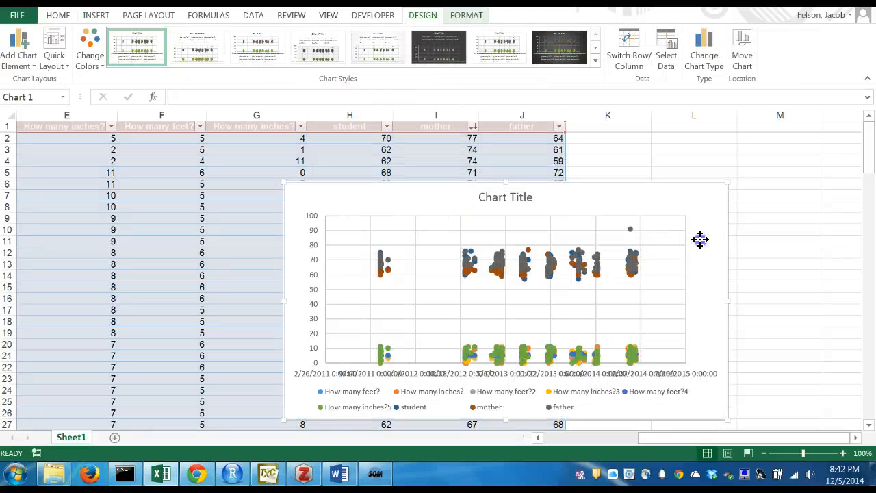
{"action": "left_click_drag", "start_coordinate": [699, 239], "coordinate": [675, 142]}
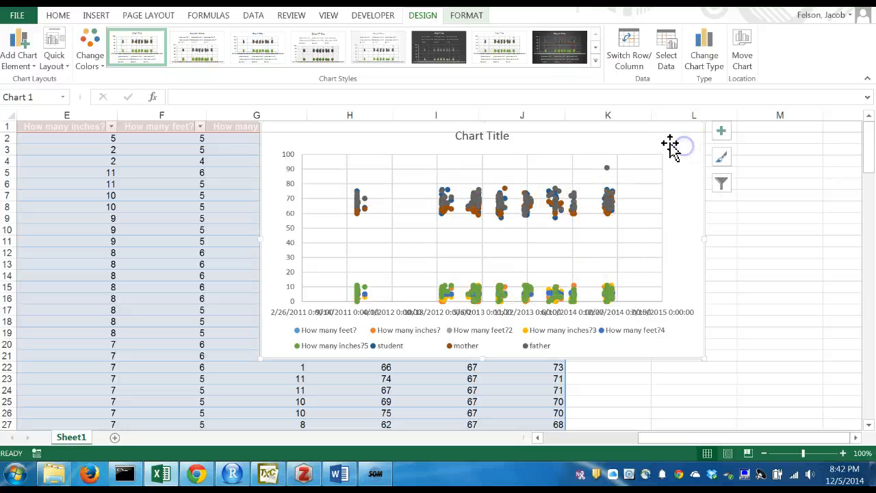
{"action": "left_click_drag", "start_coordinate": [669, 147], "coordinate": [665, 164]}
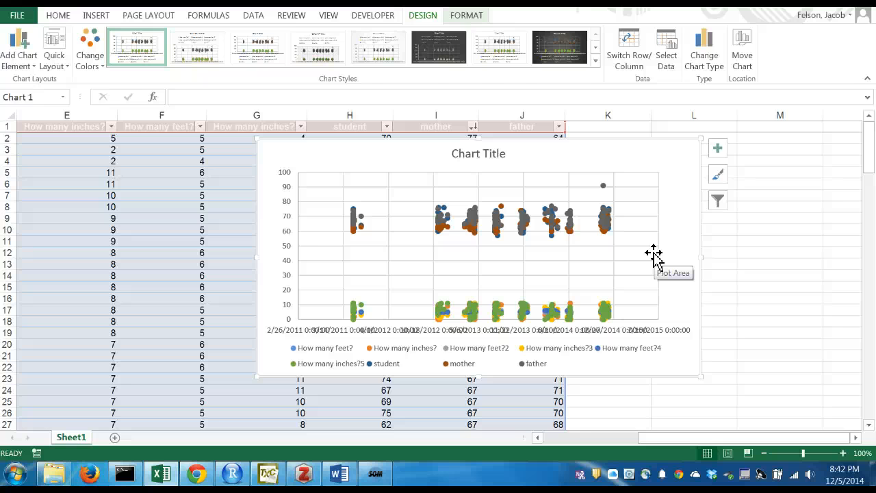
{"action": "key", "text": "Delete"}
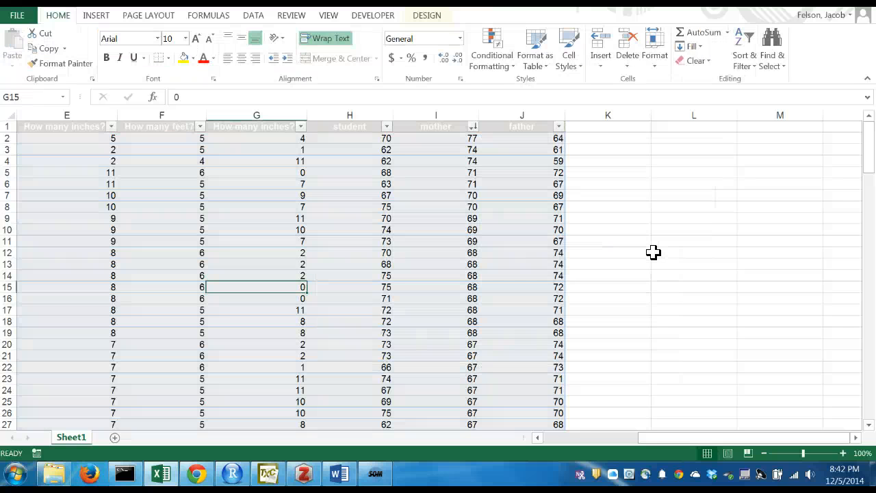
Insert an empty scatter chart from blank cell L8 and place it beside the table, starting at column K.
{"action": "left_click", "coordinate": [719, 206]}
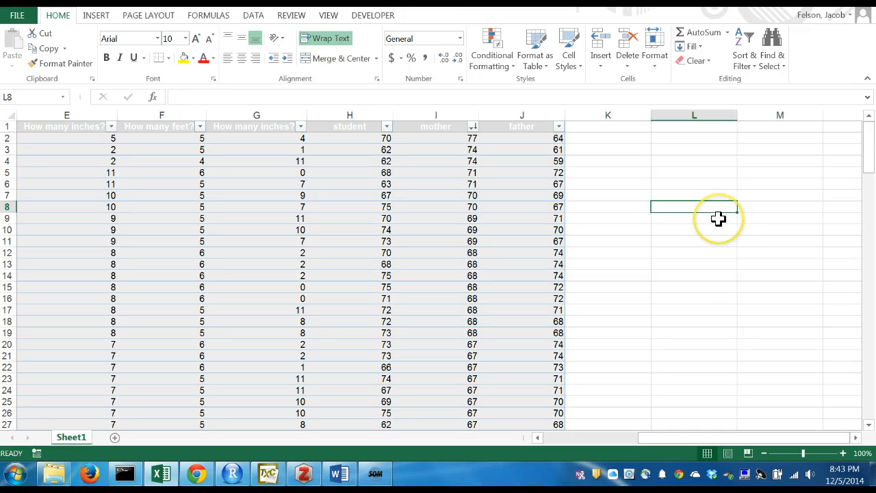
{"action": "left_click", "coordinate": [96, 15]}
{"action": "left_click", "coordinate": [373, 60]}
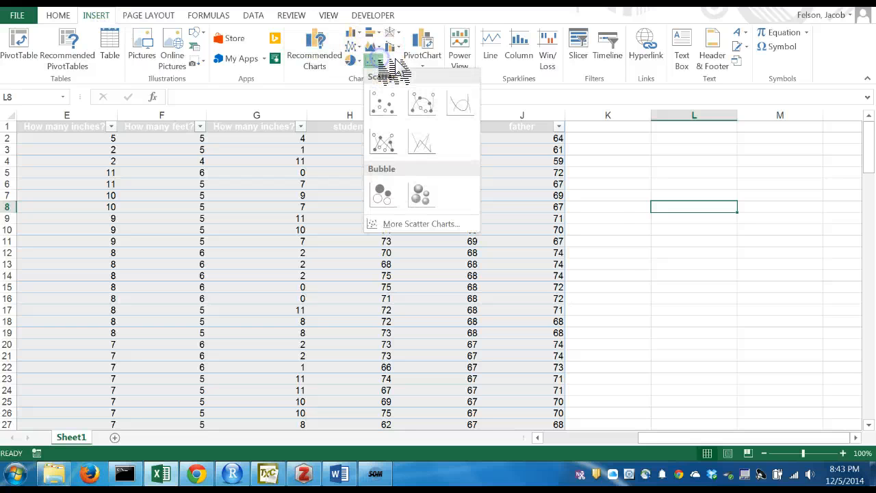
{"action": "left_click", "coordinate": [387, 99]}
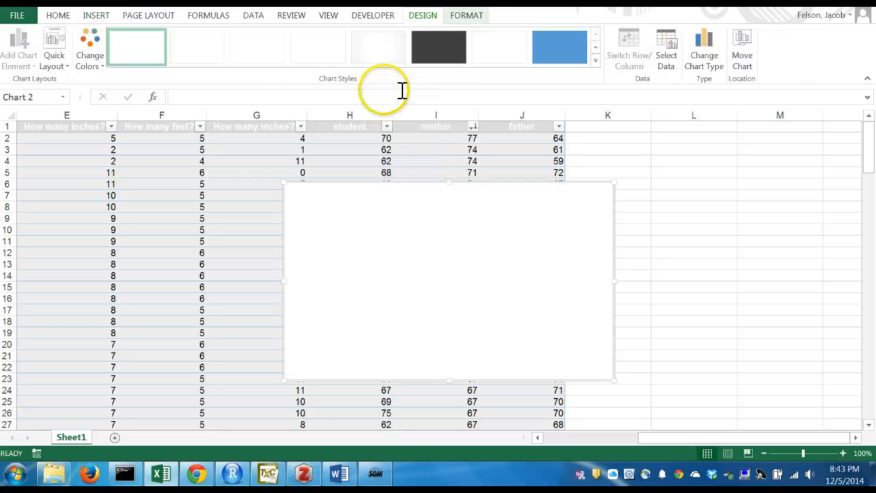
{"action": "left_click_drag", "start_coordinate": [467, 225], "coordinate": [616, 199]}
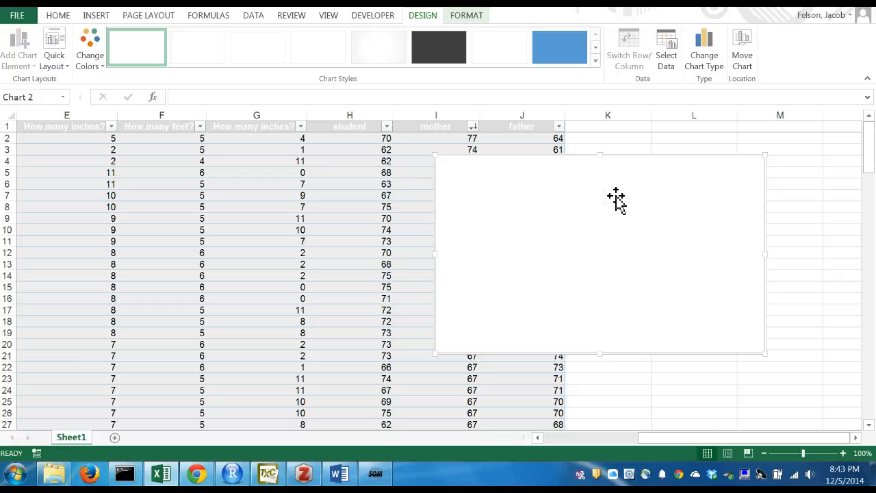
{"action": "right_click", "coordinate": [617, 199]}
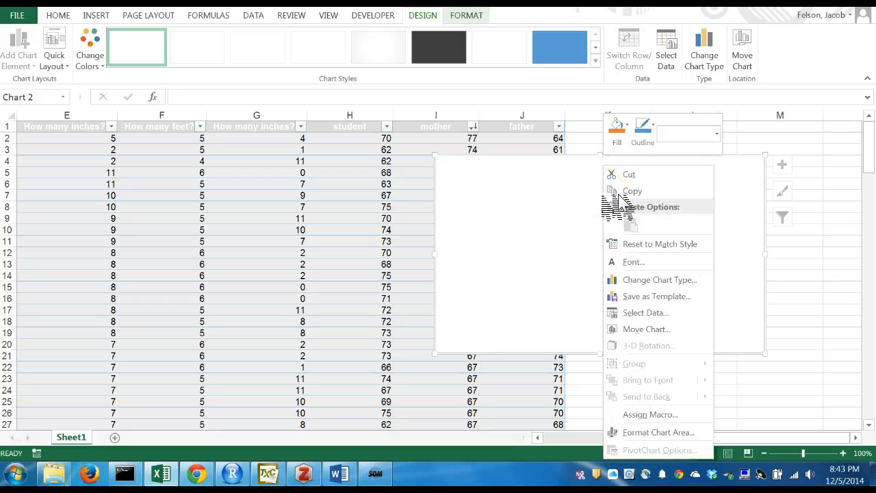
{"action": "left_click_drag", "start_coordinate": [476, 188], "coordinate": [647, 191]}
Check the name assigned to the height table in its table design properties.
{"action": "left_click", "coordinate": [515, 176]}
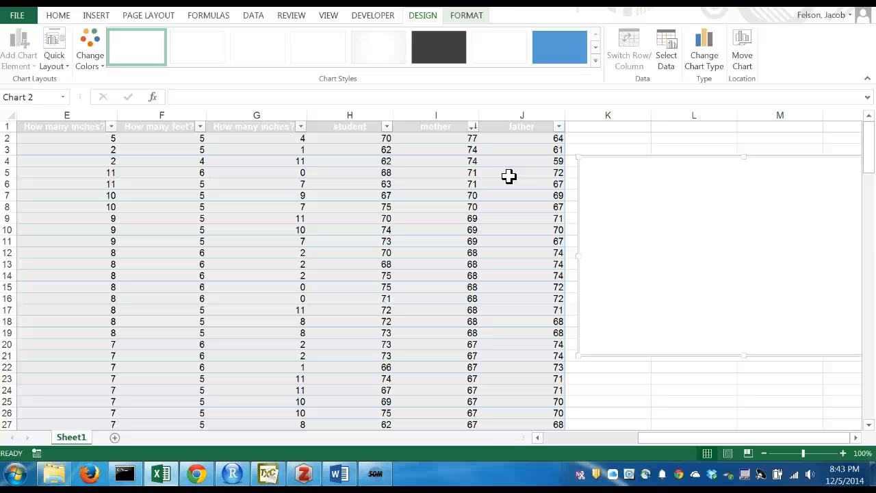
{"action": "left_click", "coordinate": [358, 204]}
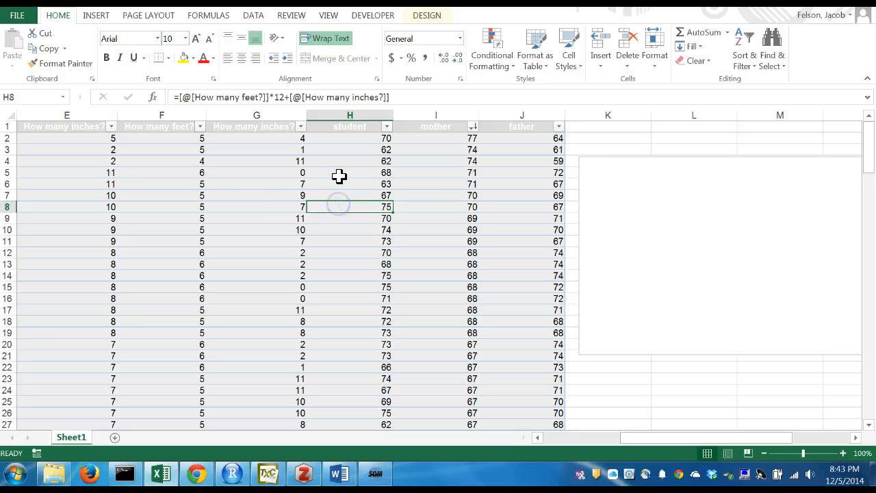
{"action": "left_click", "coordinate": [258, 206]}
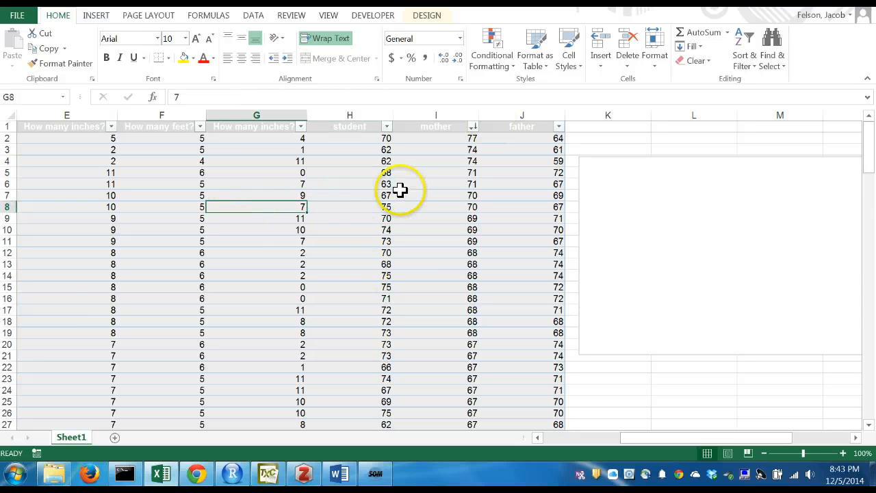
{"action": "left_click", "coordinate": [426, 15]}
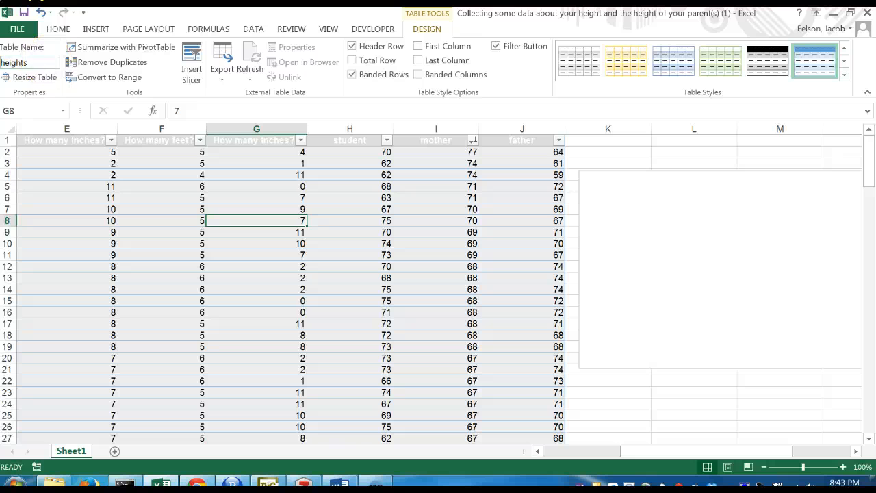
{"action": "left_click", "coordinate": [58, 62]}
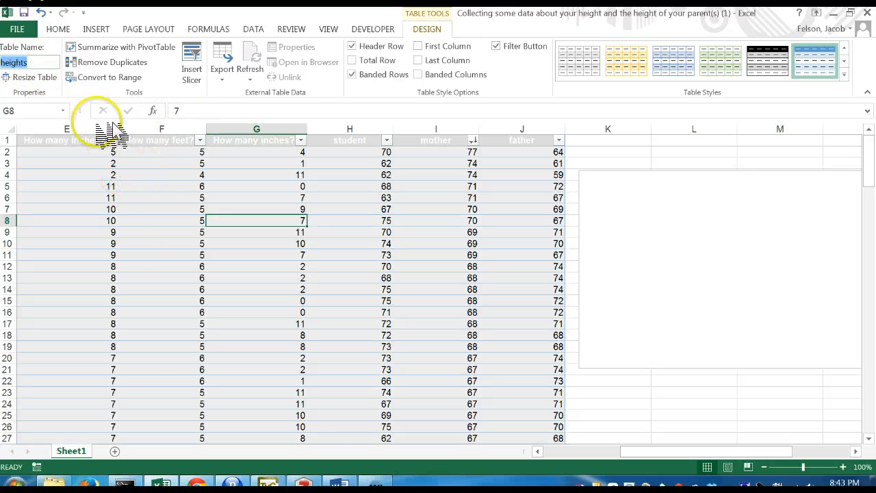
{"action": "left_click", "coordinate": [37, 63]}
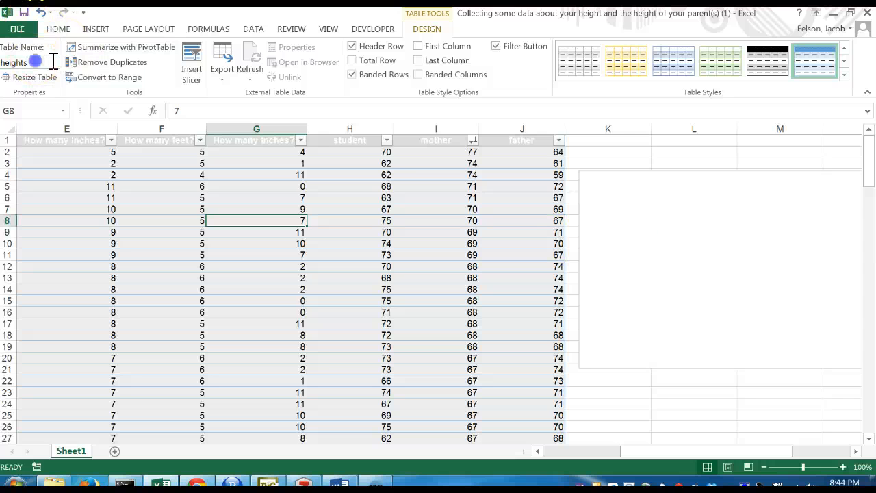
{"action": "double_click", "coordinate": [25, 62]}
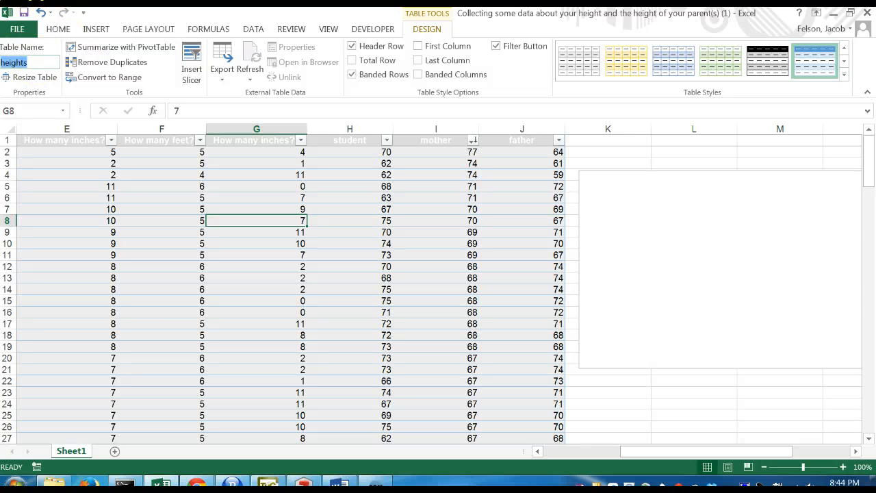
Move the empty chart away from the table so it starts at column L and column K is free.
{"action": "left_click", "coordinate": [662, 221]}
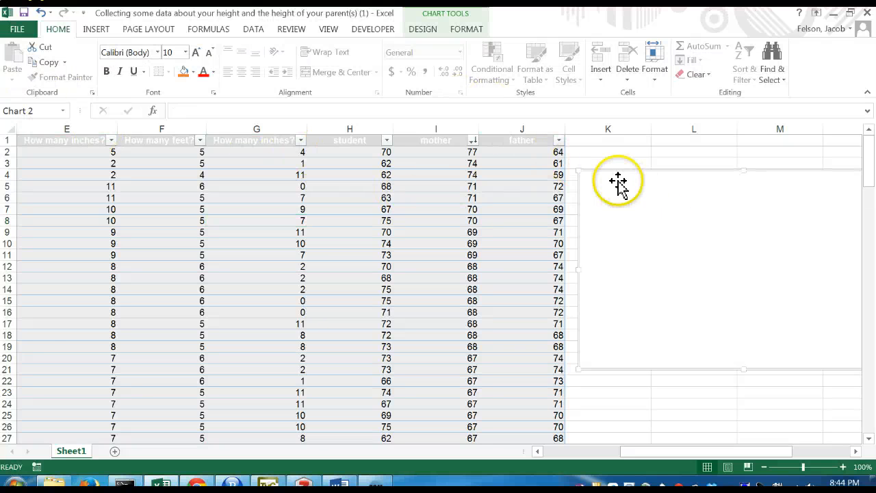
{"action": "left_click_drag", "start_coordinate": [593, 177], "coordinate": [697, 183]}
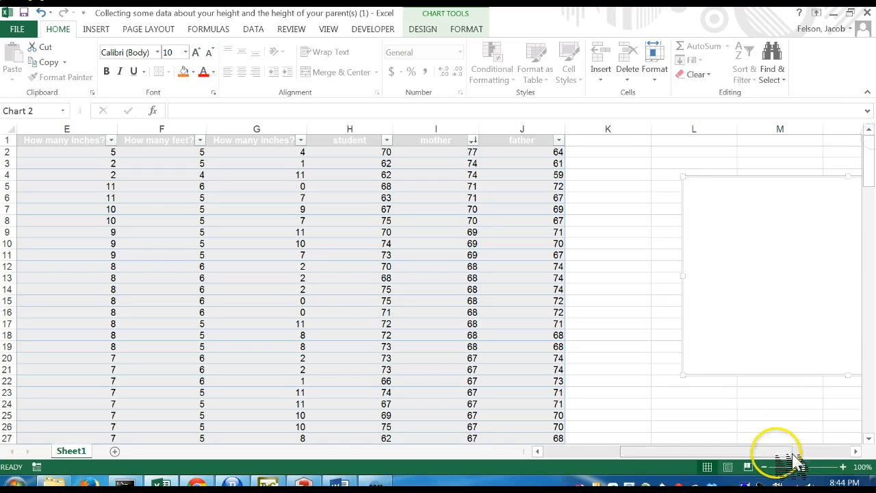
{"action": "left_click_drag", "start_coordinate": [795, 452], "coordinate": [808, 456]}
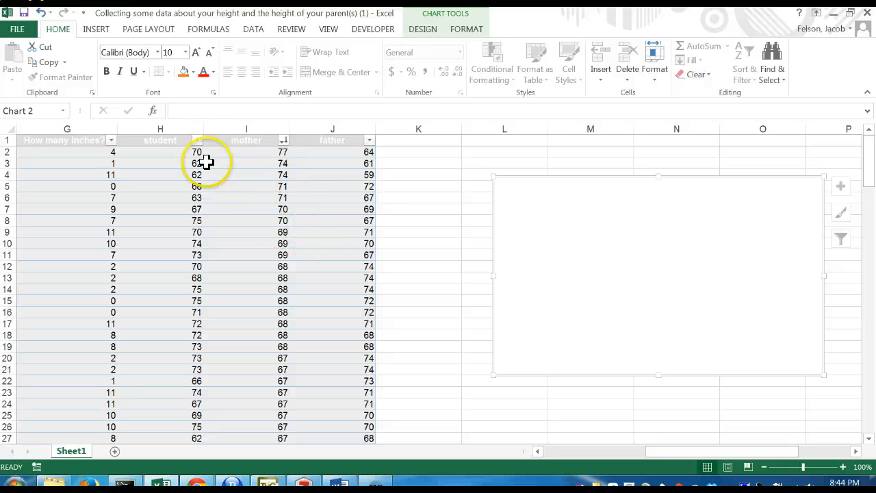
{"action": "left_click", "coordinate": [176, 141]}
{"action": "left_click", "coordinate": [233, 142]}
{"action": "left_click", "coordinate": [333, 148]}
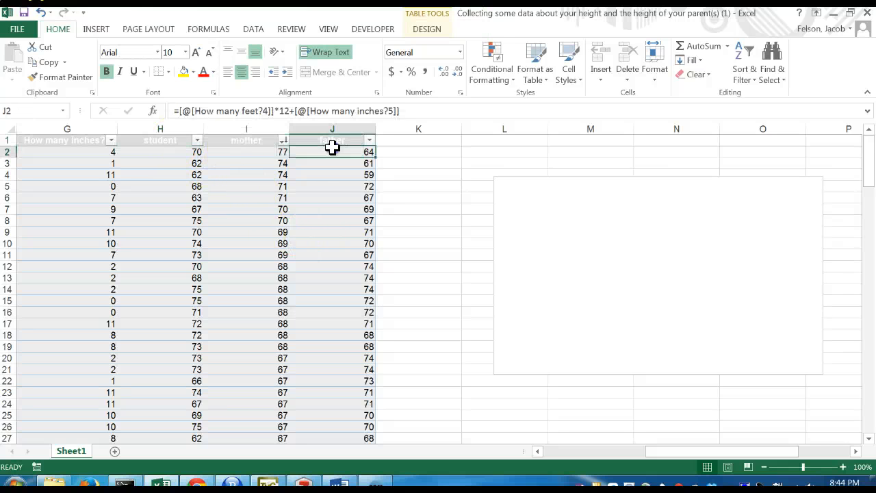
{"action": "left_click_drag", "start_coordinate": [176, 150], "coordinate": [330, 176]}
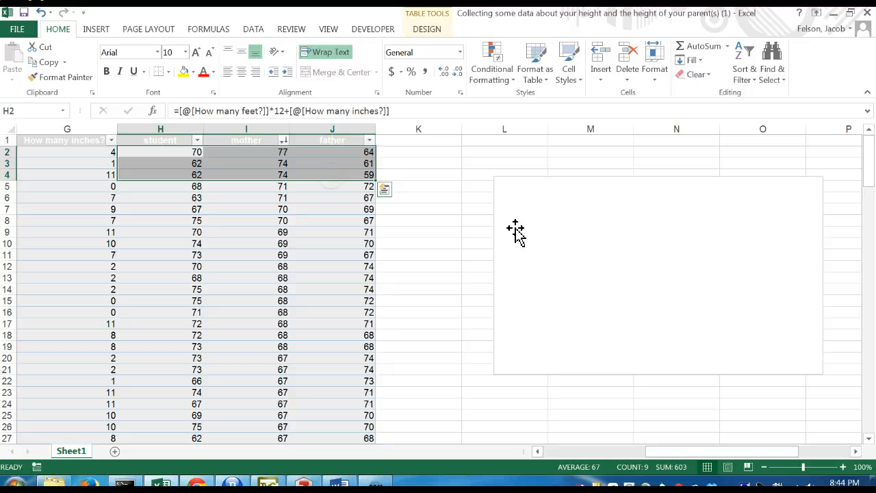
{"action": "left_click", "coordinate": [370, 197]}
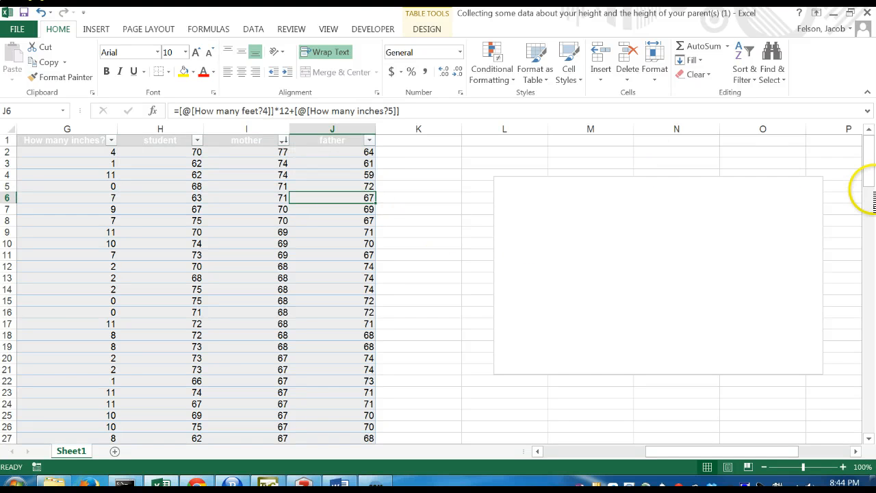
Add a column headed parents in K1 and calculate each row's parental average with =AVERAGE(heights[@[mother]:[father]]).
{"action": "left_click", "coordinate": [438, 139]}
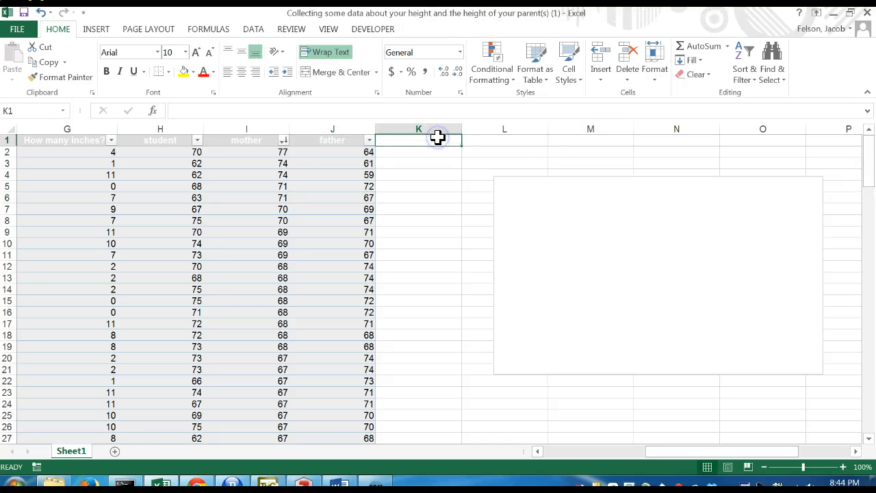
{"action": "type", "text": "parents"}
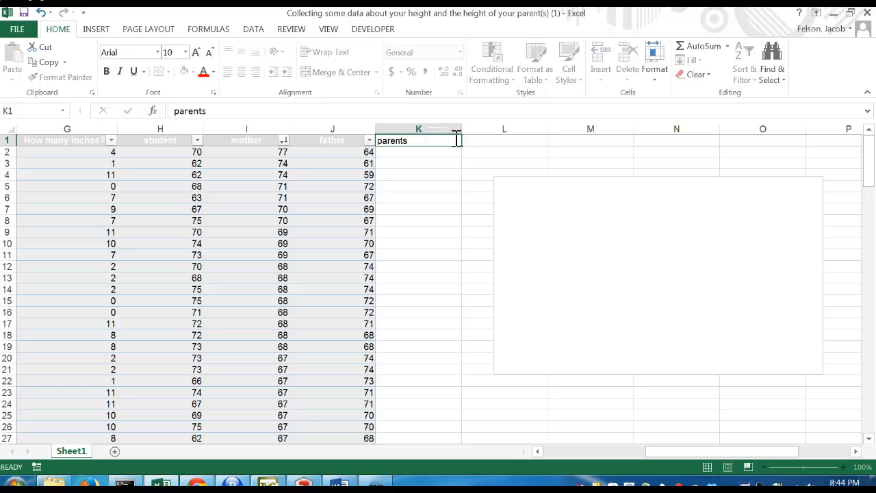
{"action": "key", "text": "Return"}
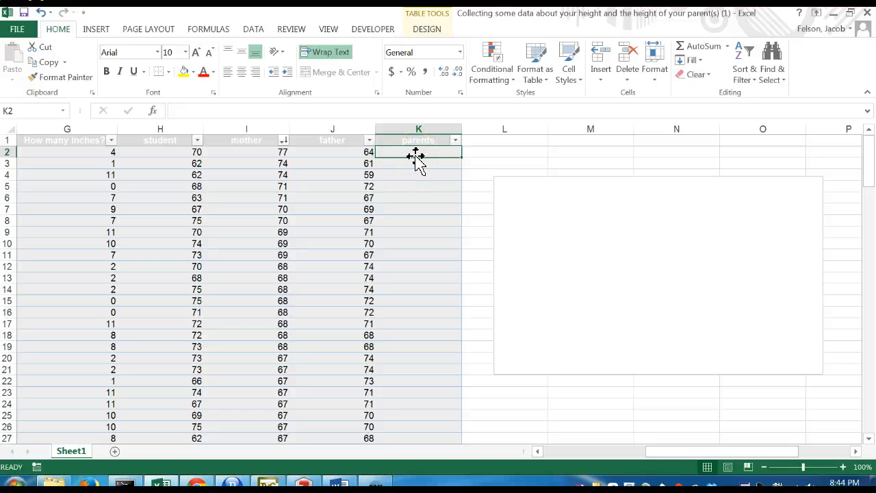
{"action": "type", "text": "="}
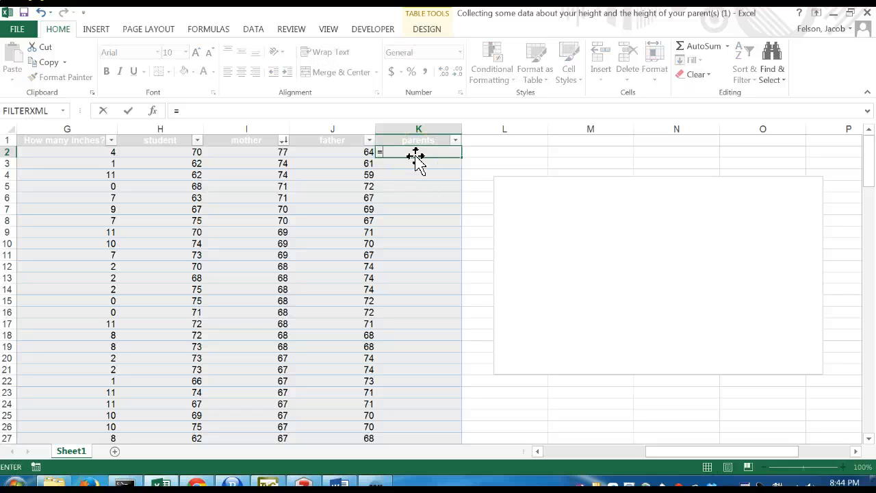
{"action": "type", "text": "average("}
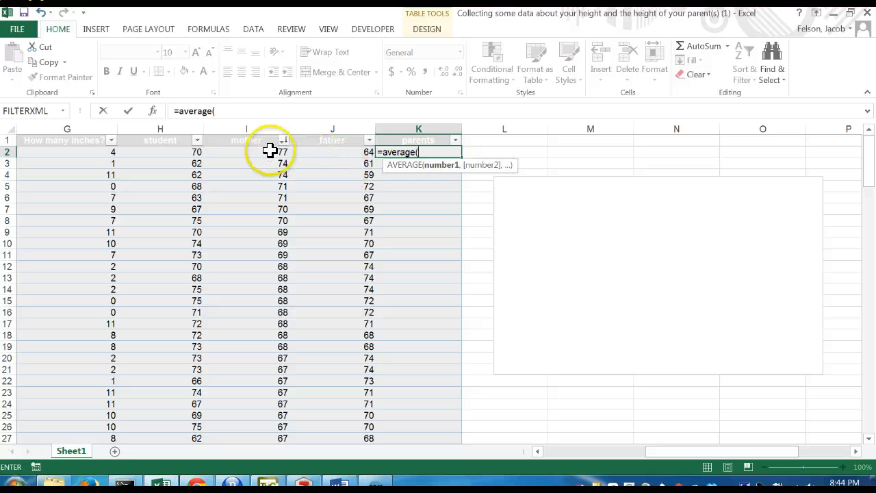
{"action": "left_click_drag", "start_coordinate": [270, 151], "coordinate": [332, 152]}
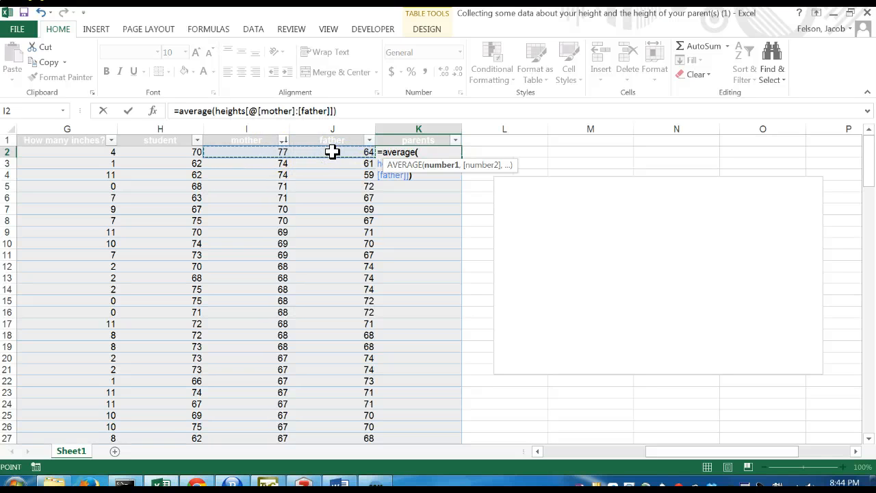
{"action": "key", "text": "Return"}
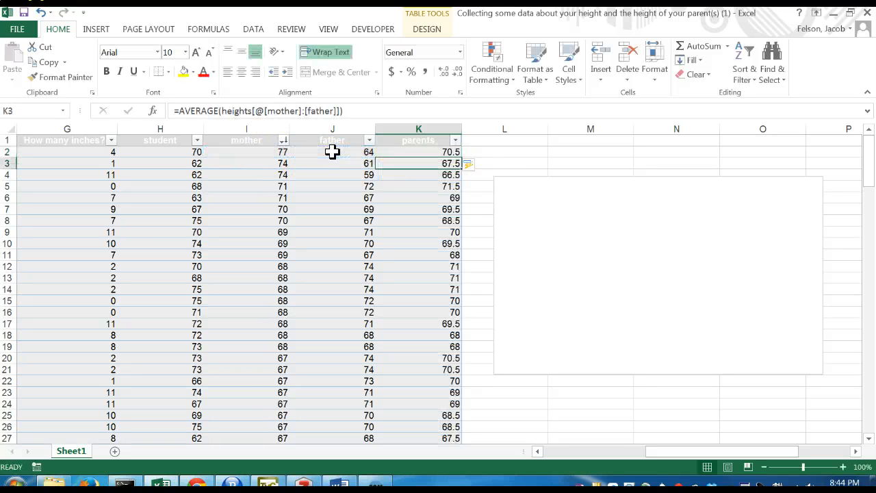
Check the averages filled down the parents column and its header.
{"action": "left_click_drag", "start_coordinate": [439, 150], "coordinate": [445, 362]}
{"action": "left_click", "coordinate": [432, 183]}
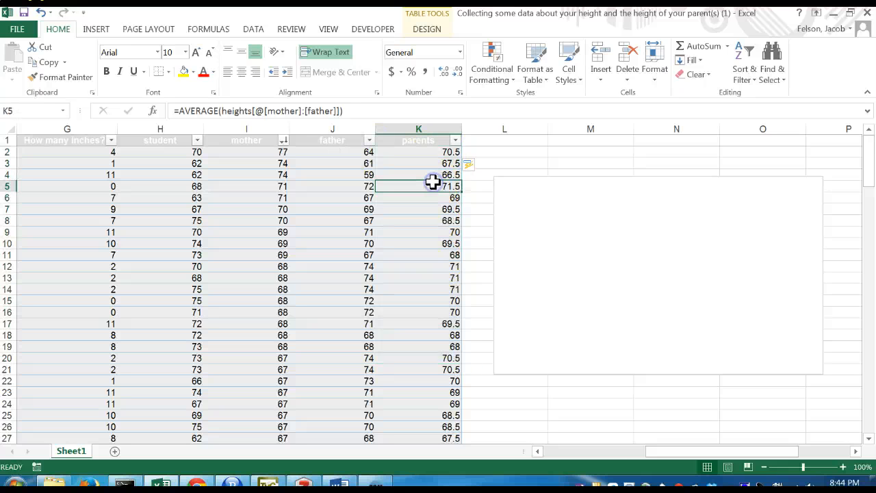
{"action": "left_click_drag", "start_coordinate": [430, 155], "coordinate": [430, 312]}
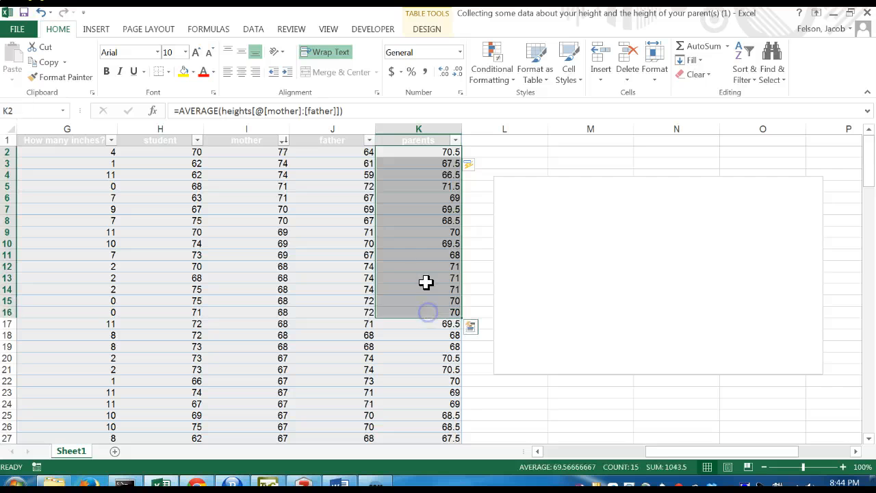
{"action": "left_click", "coordinate": [425, 266]}
{"action": "left_click", "coordinate": [427, 140]}
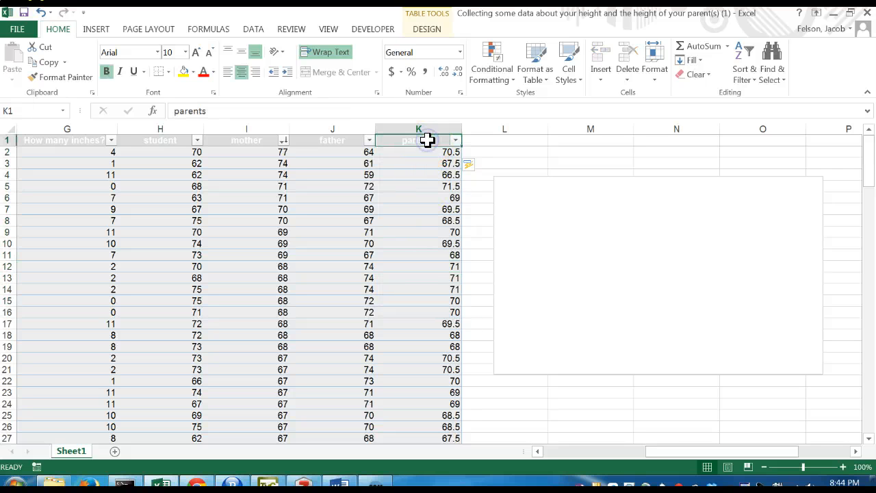
Add a data series to the empty scatter chart with heights[parents] as its X values.
{"action": "left_click", "coordinate": [589, 223]}
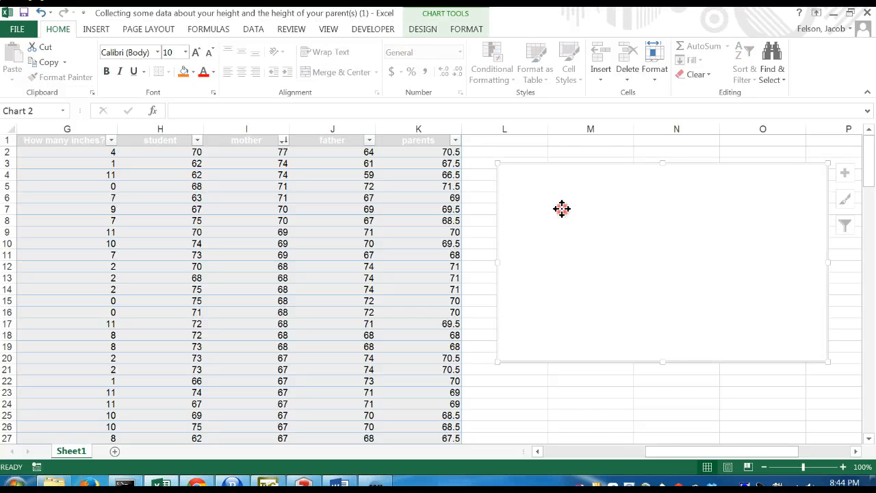
{"action": "right_click", "coordinate": [561, 207]}
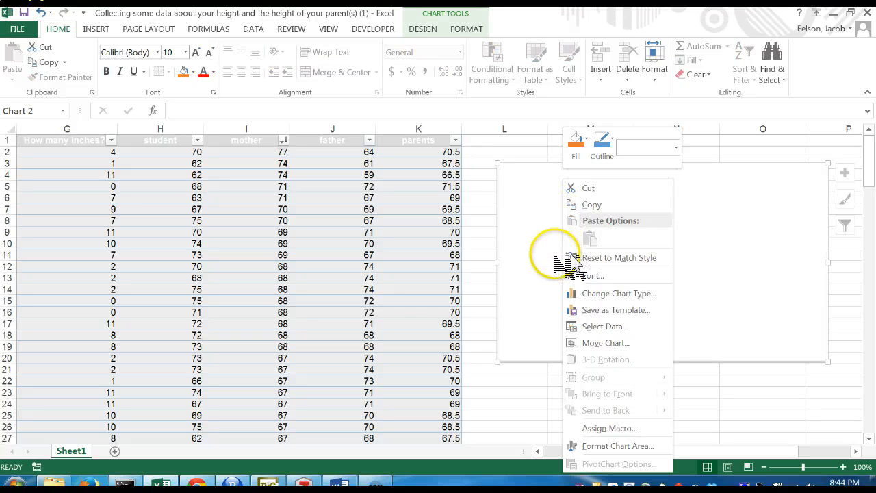
{"action": "left_click", "coordinate": [543, 222]}
{"action": "right_click", "coordinate": [544, 221]}
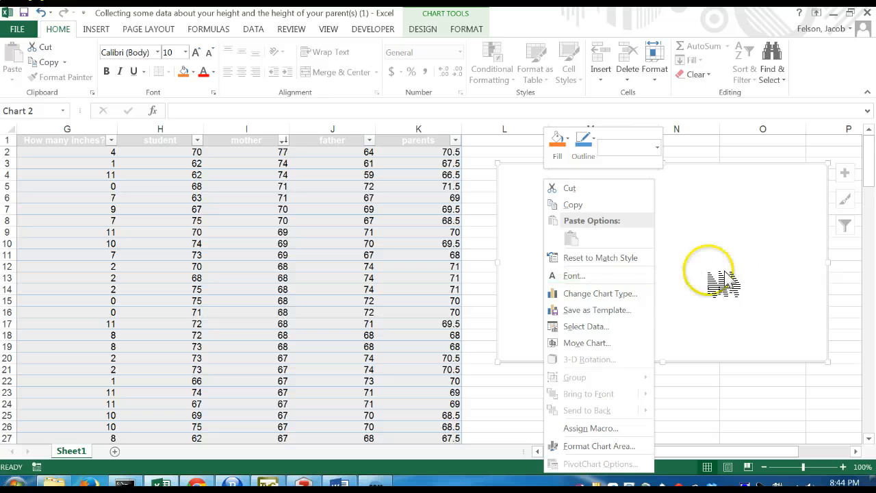
{"action": "left_click", "coordinate": [593, 326]}
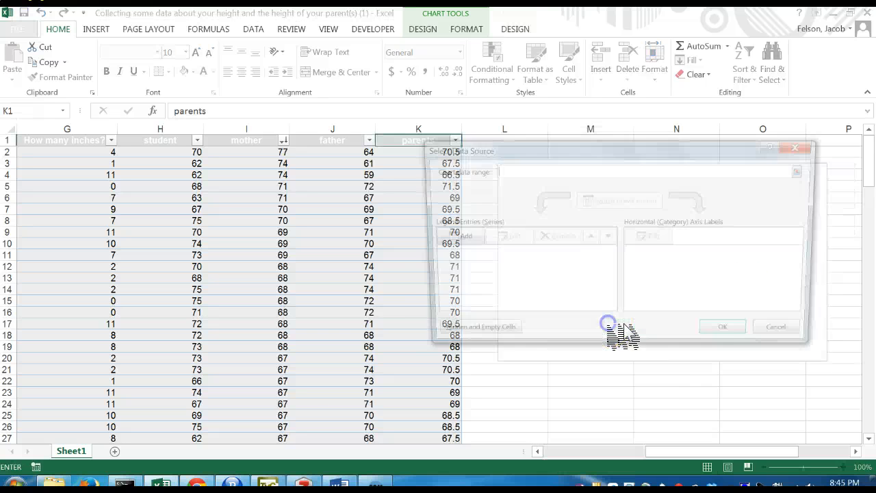
{"action": "left_click", "coordinate": [465, 237]}
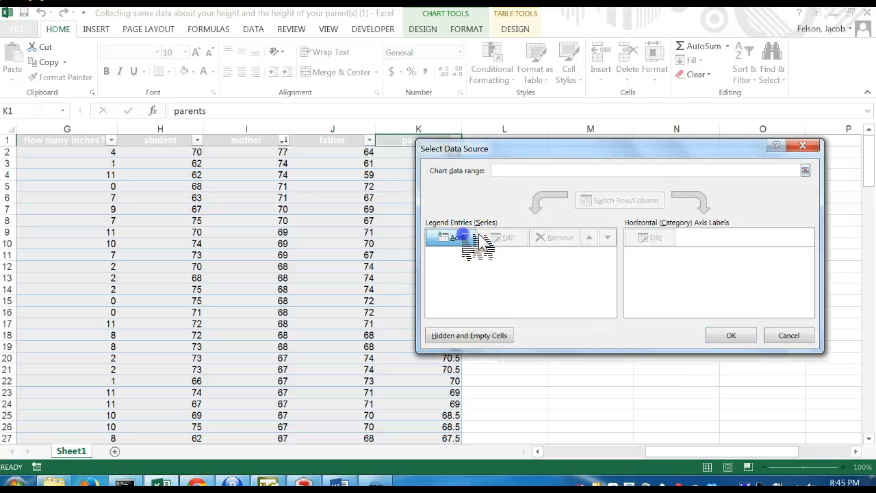
{"action": "mouse_move", "coordinate": [583, 195]}
{"action": "left_mouse_down"}
{"action": "mouse_move", "coordinate": [639, 172]}
{"action": "mouse_move", "coordinate": [618, 153]}
{"action": "left_mouse_up"}
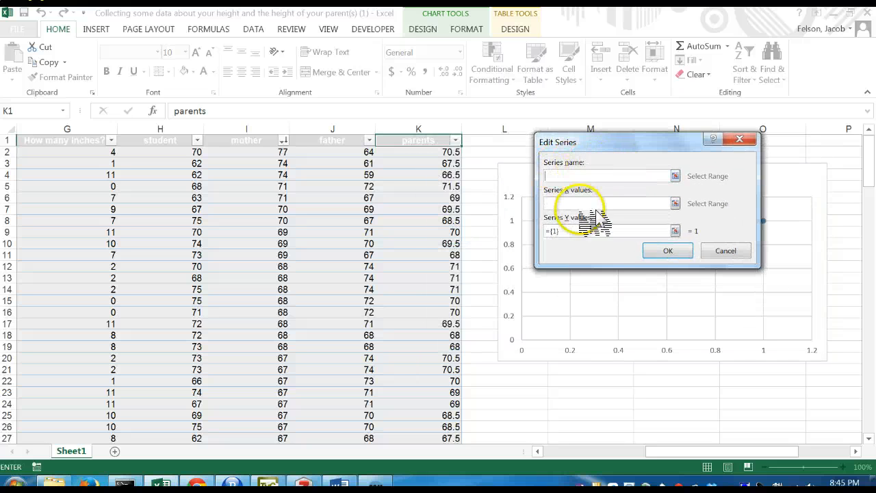
{"action": "left_click", "coordinate": [578, 203]}
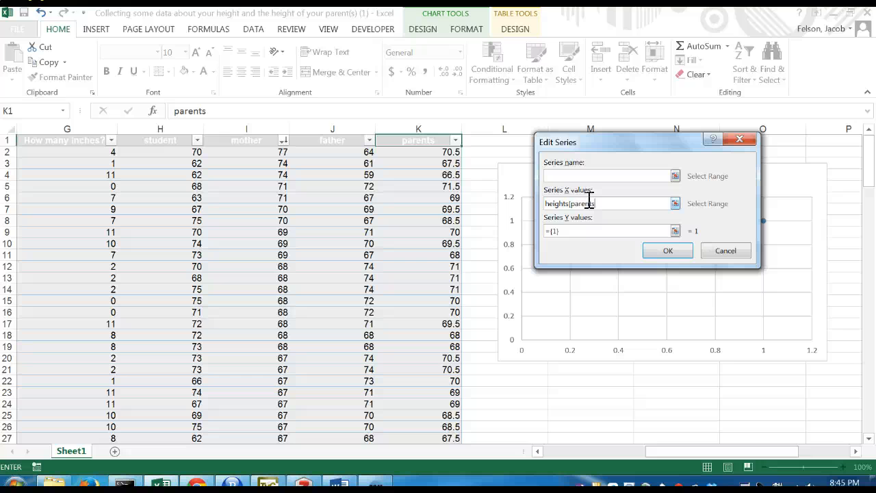
Set the Y values of the new series to heights[student].
{"action": "left_click", "coordinate": [590, 230]}
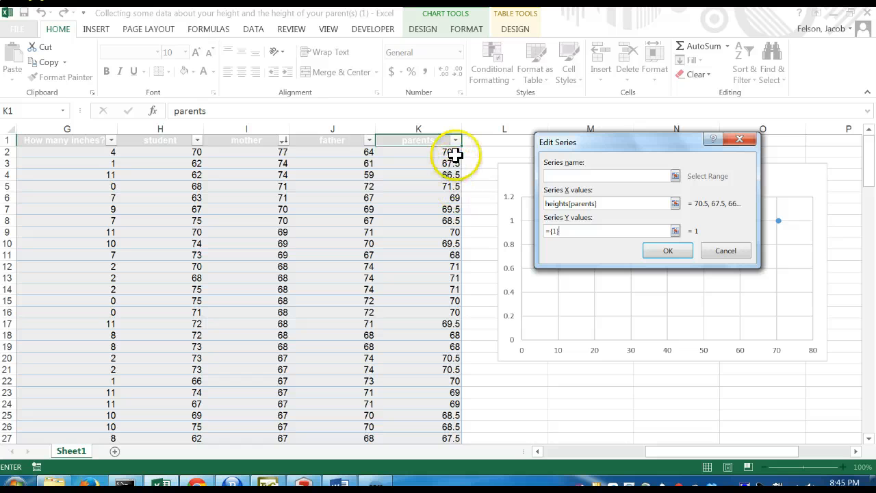
{"action": "left_click", "coordinate": [600, 228]}
{"action": "left_click_drag", "start_coordinate": [619, 229], "coordinate": [488, 231]}
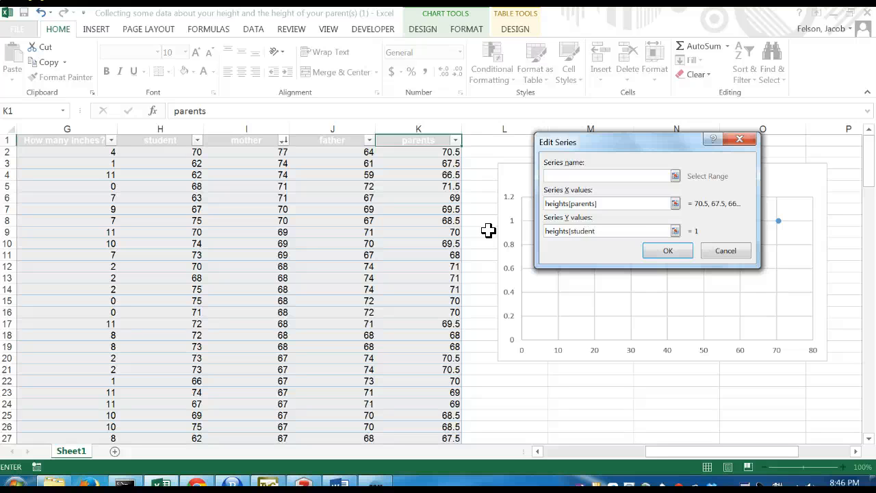
Check the table columns behind the series' X and Y values, and accept the series and the chart's data source.
{"action": "left_click", "coordinate": [634, 203]}
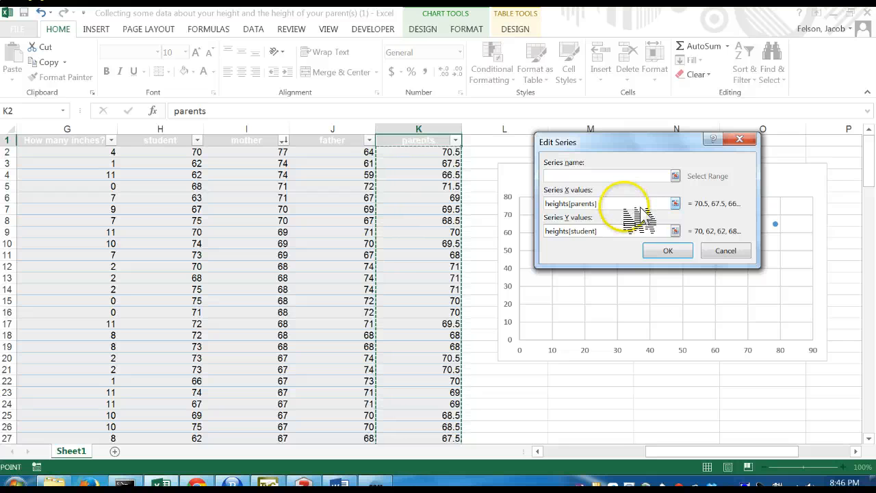
{"action": "left_click", "coordinate": [612, 231]}
{"action": "left_click", "coordinate": [629, 203]}
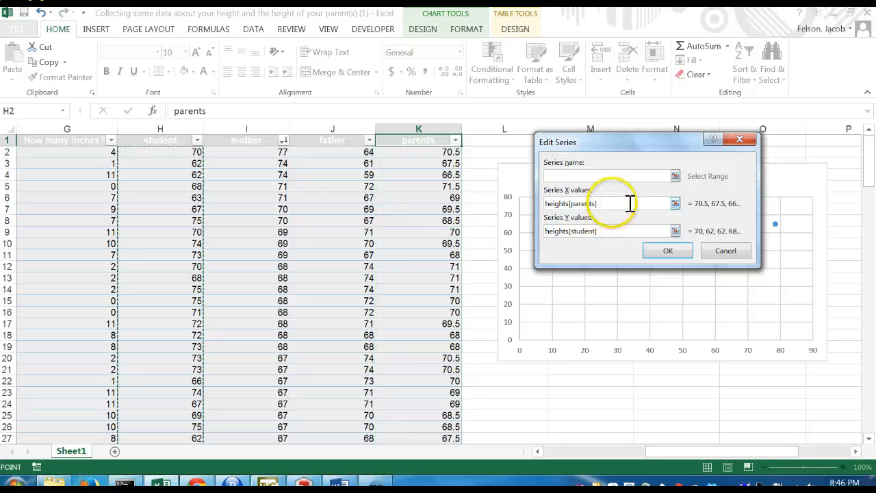
{"action": "left_click", "coordinate": [628, 227]}
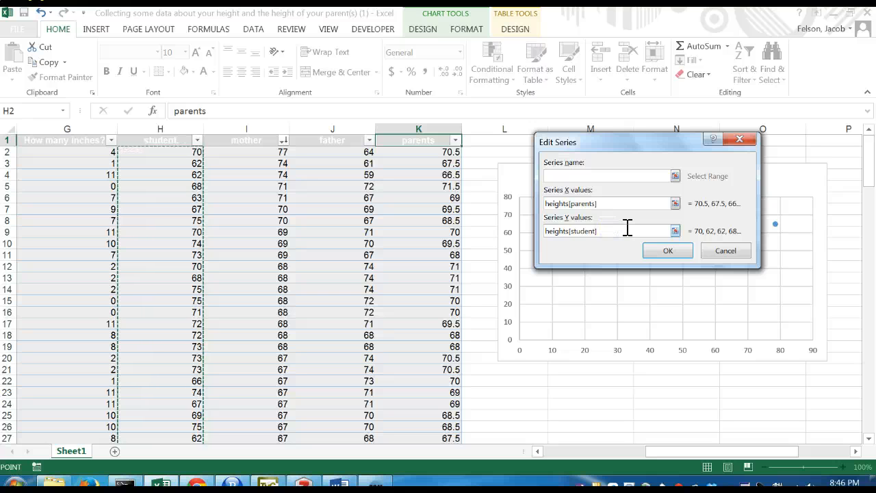
{"action": "left_click", "coordinate": [626, 203]}
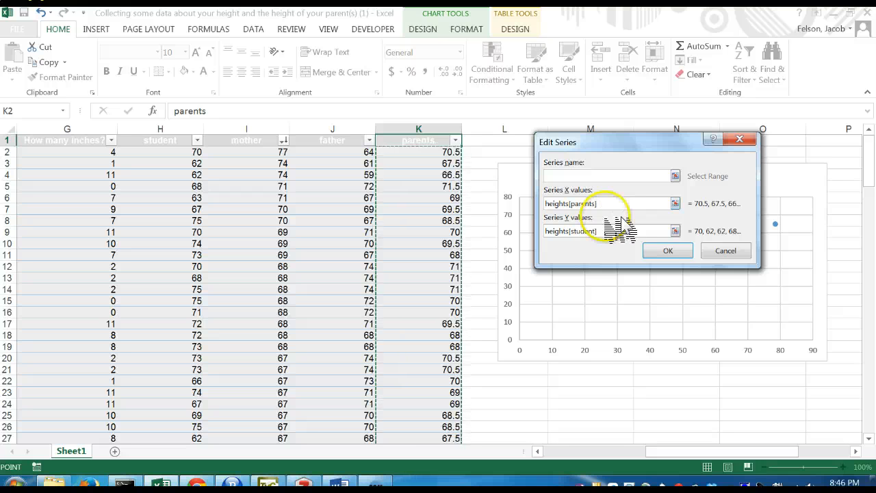
{"action": "left_click", "coordinate": [624, 231]}
{"action": "left_click", "coordinate": [612, 204]}
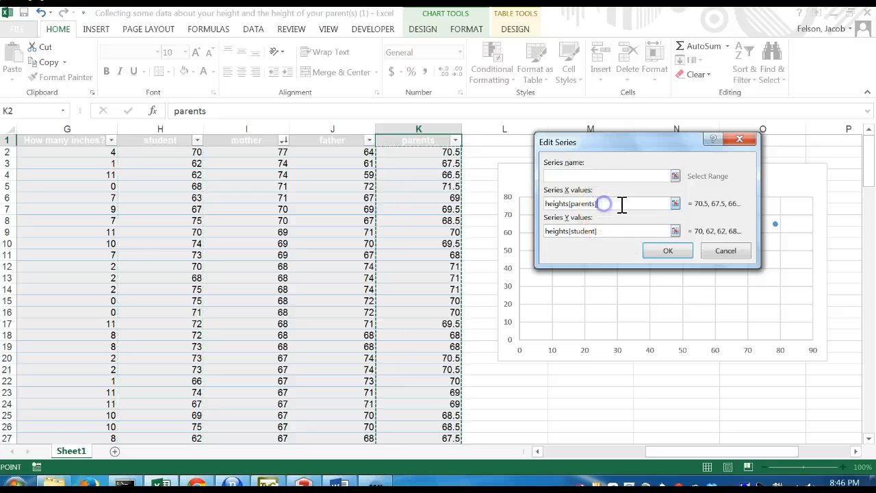
{"action": "left_click", "coordinate": [617, 230]}
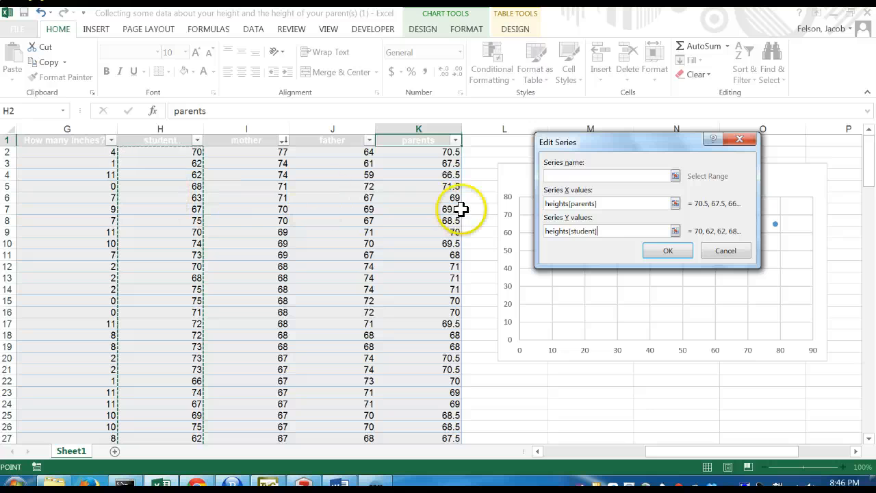
{"action": "left_click", "coordinate": [674, 252]}
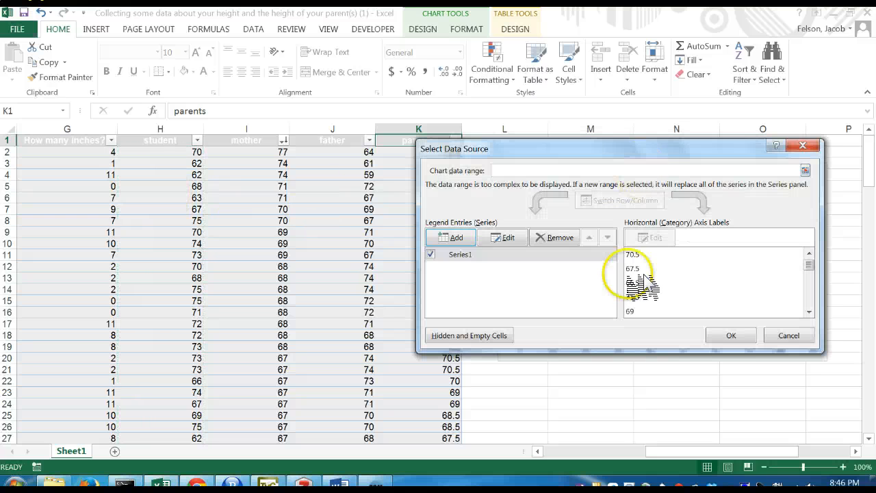
{"action": "left_click", "coordinate": [730, 338]}
Move the scatterplot partly over the table, spanning about columns J to N, and enlarge it slightly.
{"action": "left_click_drag", "start_coordinate": [725, 172], "coordinate": [557, 162]}
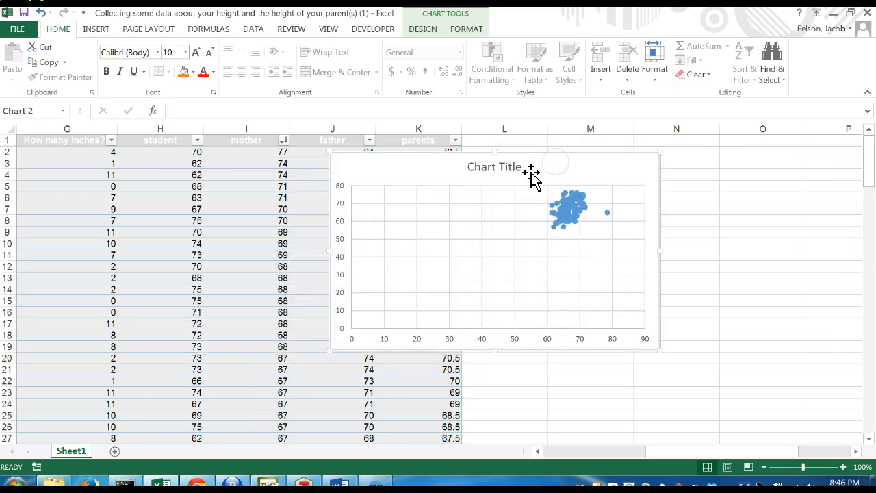
{"action": "left_click", "coordinate": [601, 283]}
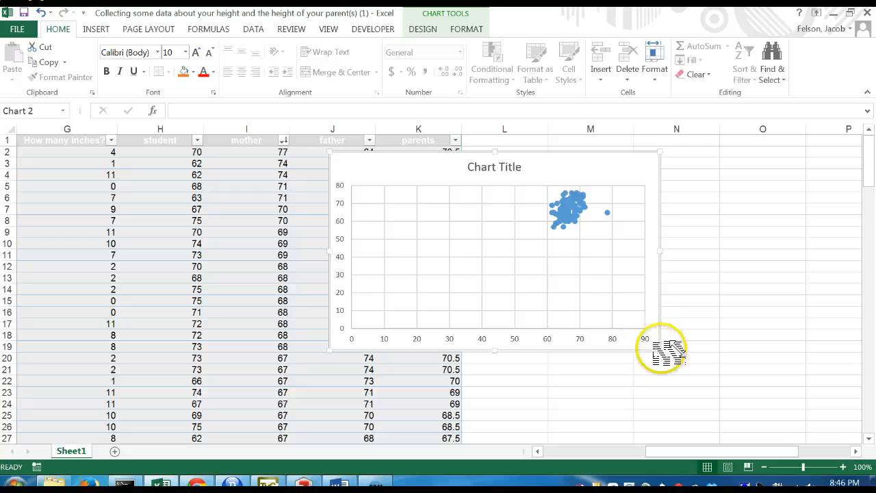
{"action": "left_click_drag", "start_coordinate": [661, 351], "coordinate": [692, 363]}
{"action": "mouse_move", "coordinate": [571, 172]}
{"action": "left_mouse_down"}
{"action": "mouse_move", "coordinate": [655, 153]}
{"action": "mouse_move", "coordinate": [606, 181]}
{"action": "mouse_move", "coordinate": [569, 186]}
{"action": "left_mouse_up"}
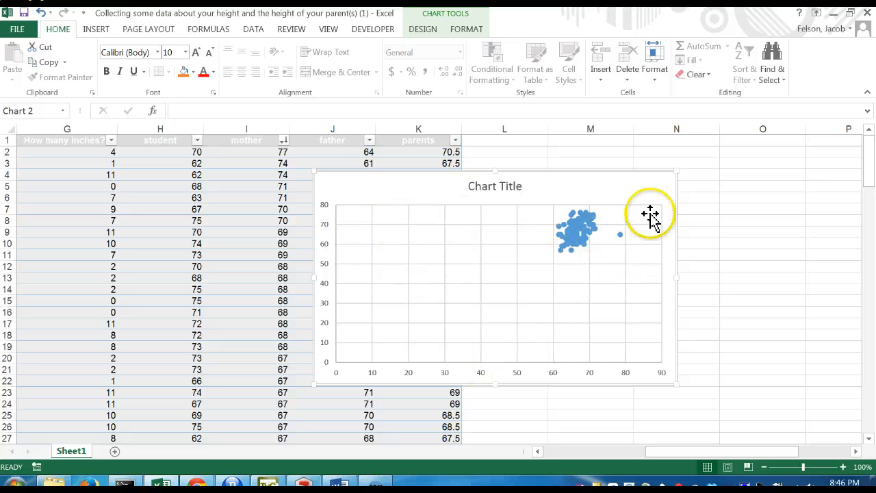
Shift the scatterplot slightly up and to the right, and add axis titles to it.
{"action": "left_click", "coordinate": [662, 192]}
{"action": "left_click_drag", "start_coordinate": [645, 177], "coordinate": [670, 165]}
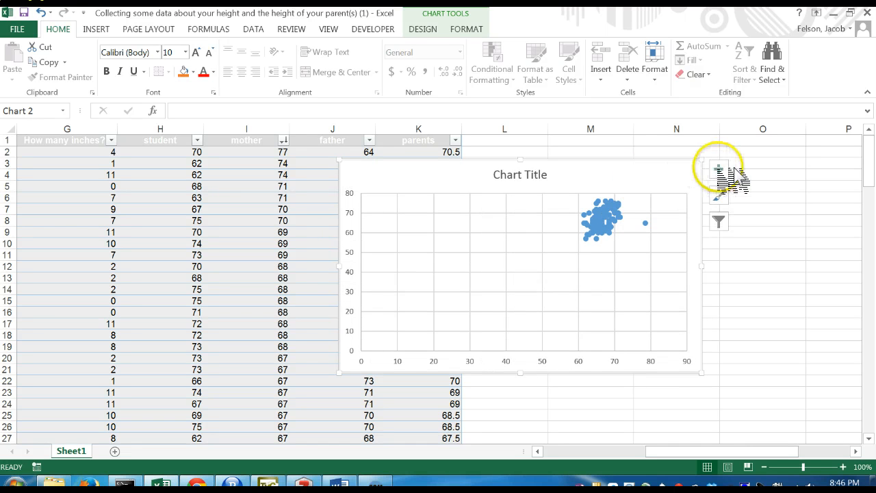
{"action": "left_click", "coordinate": [718, 169]}
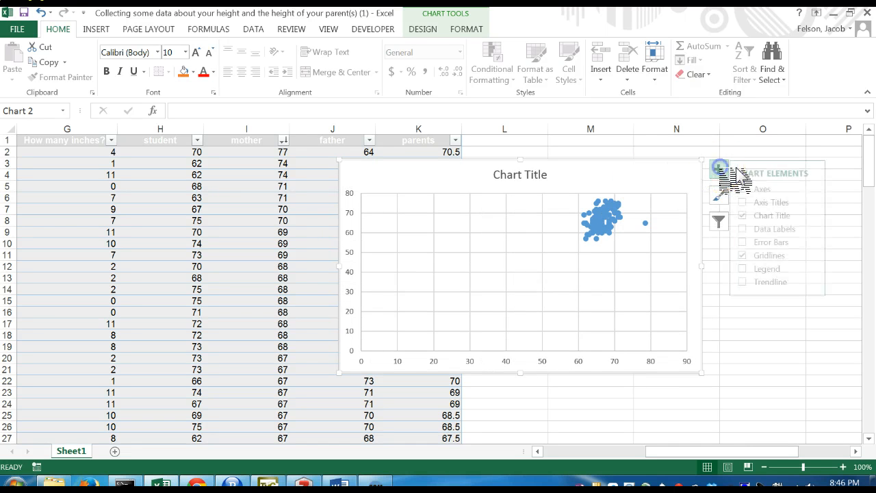
{"action": "left_click", "coordinate": [747, 203]}
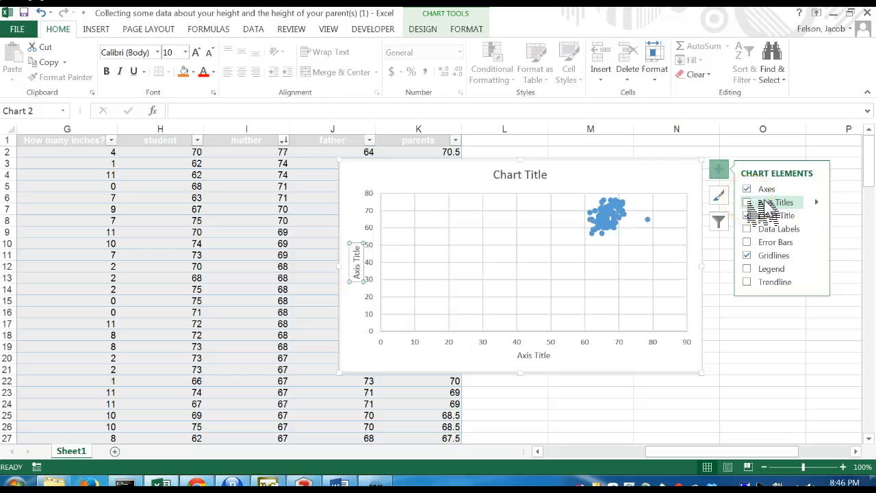
Change the horizontal axis title to "Average of parents' height".
{"action": "left_click_drag", "start_coordinate": [518, 355], "coordinate": [549, 357]}
{"action": "double_click", "coordinate": [549, 357]}
{"action": "left_click_drag", "start_coordinate": [518, 355], "coordinate": [535, 353]}
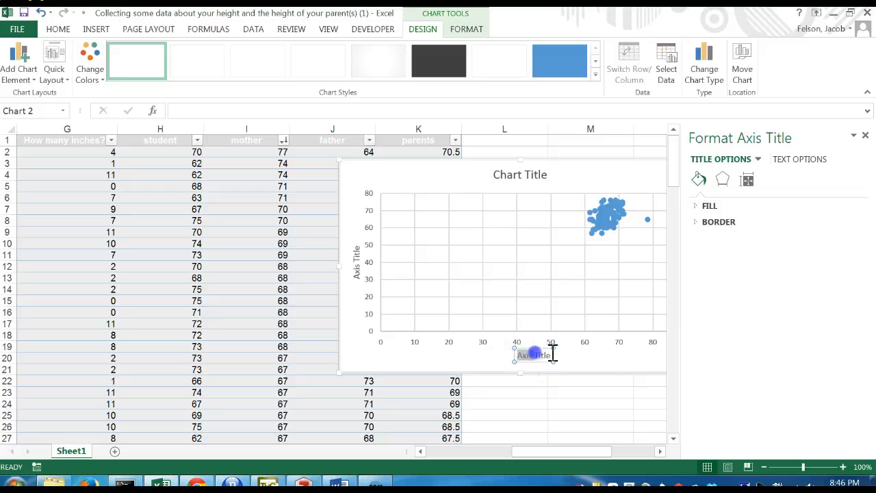
{"action": "type", "text": "Avear"}
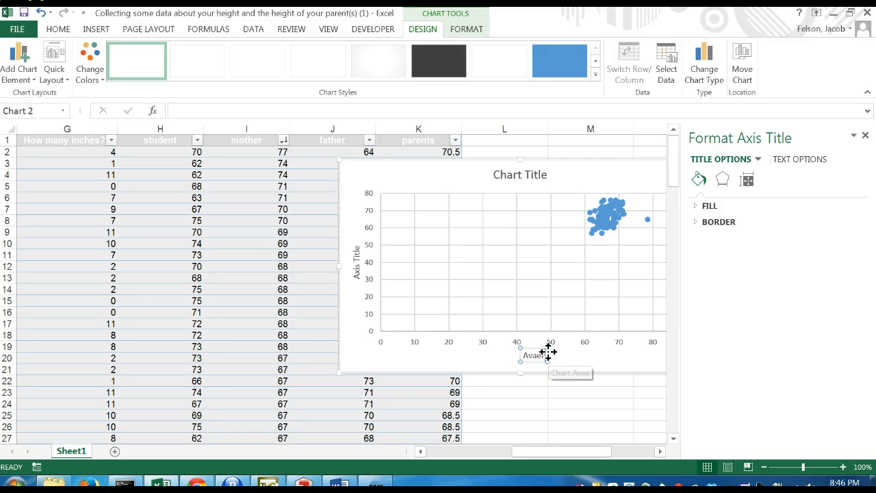
{"action": "key", "text": "BackSpace"}
{"action": "key", "text": "BackSpace"}
{"action": "key", "text": "BackSpace"}
{"action": "type", "text": "erage of"}
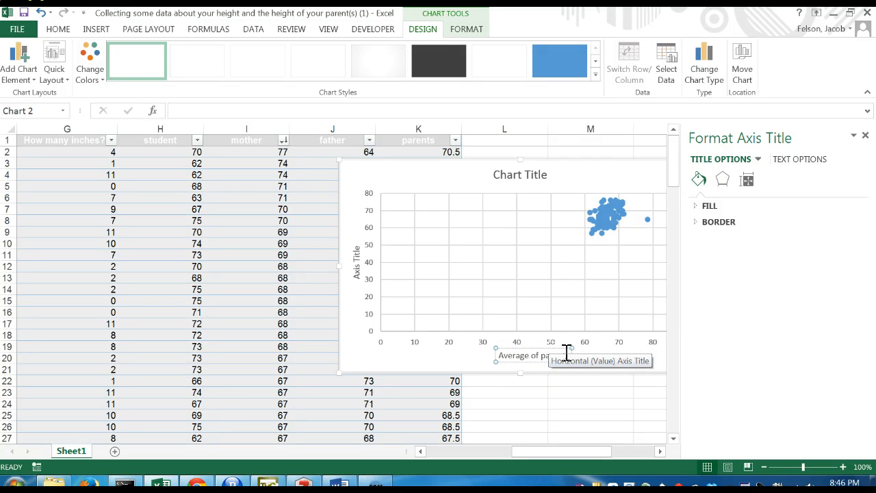
{"action": "type", "text": " parents' height"}
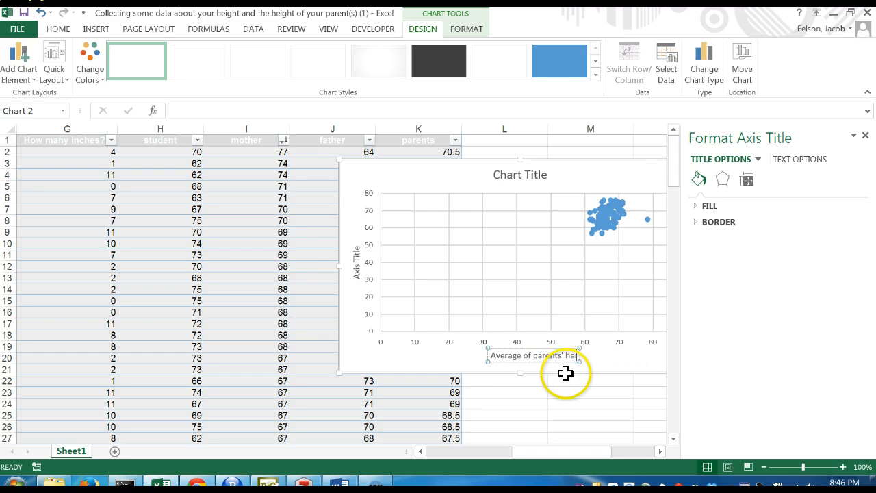
Change the vertical axis title to "Offspring height".
{"action": "left_click", "coordinate": [357, 266]}
{"action": "triple_click", "coordinate": [358, 260]}
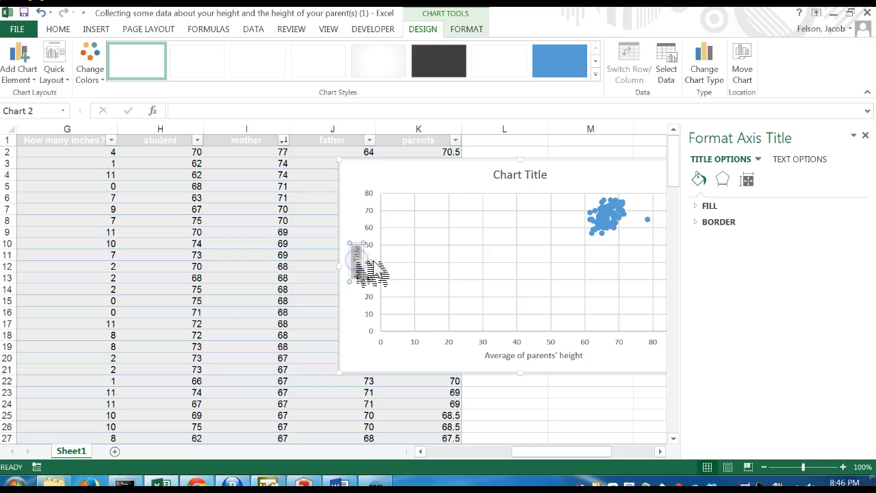
{"action": "type", "text": "S"}
{"action": "type", "text": "ffspring height"}
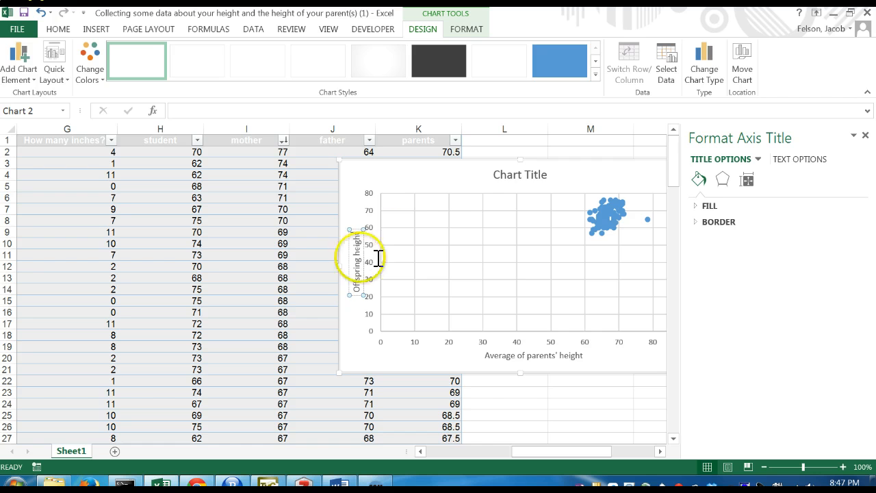
Change the chart title to "Offspring height by the average of parents' height".
{"action": "left_click", "coordinate": [520, 174]}
{"action": "left_click", "coordinate": [495, 175]}
{"action": "left_click_drag", "start_coordinate": [513, 173], "coordinate": [561, 180]}
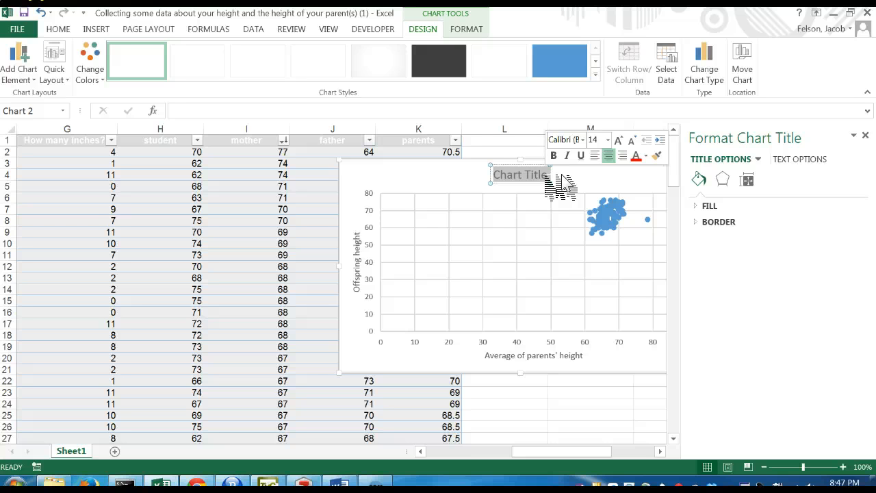
{"action": "type", "text": "Offspri8ng"}
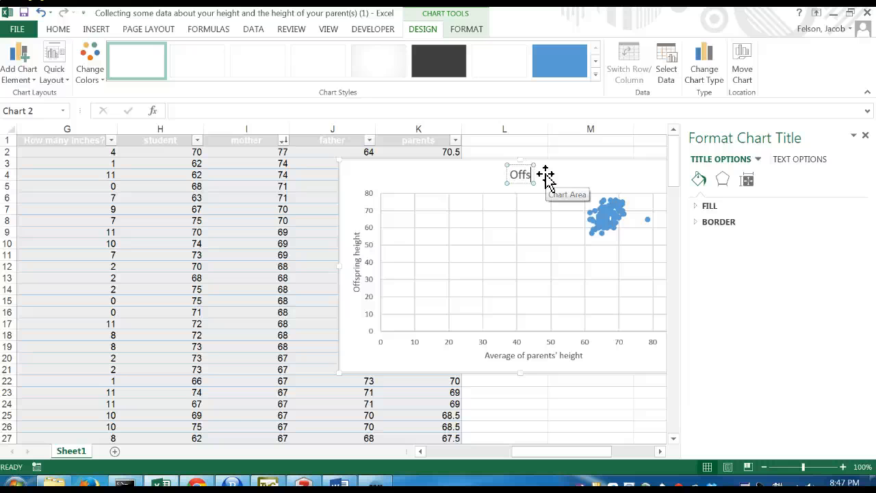
{"action": "key", "text": "BackSpace"}
{"action": "key", "text": "BackSpace"}
{"action": "key", "text": "BackSpace"}
{"action": "type", "text": "ng height by"}
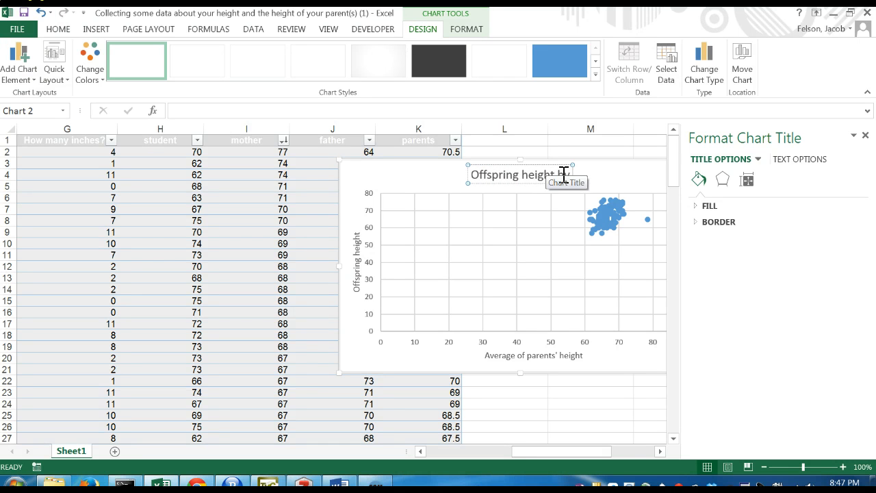
{"action": "type", "text": " the average of paren"}
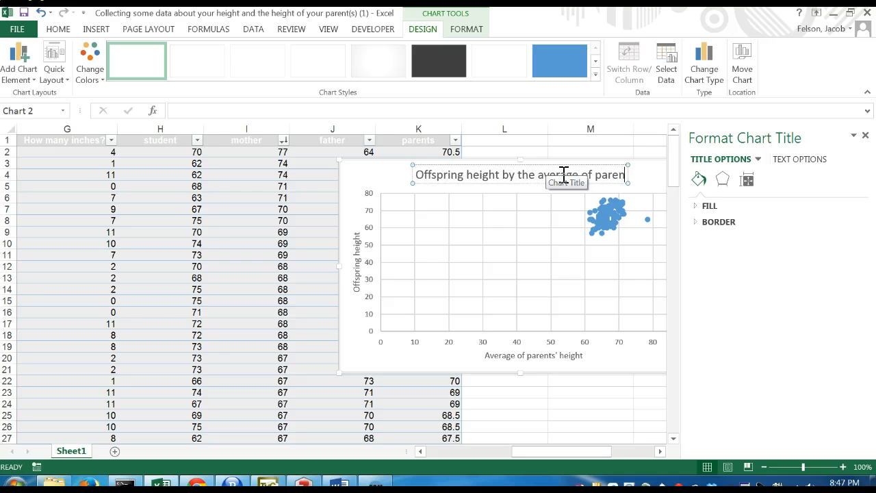
{"action": "type", "text": "ts' height"}
{"action": "left_click", "coordinate": [586, 325]}
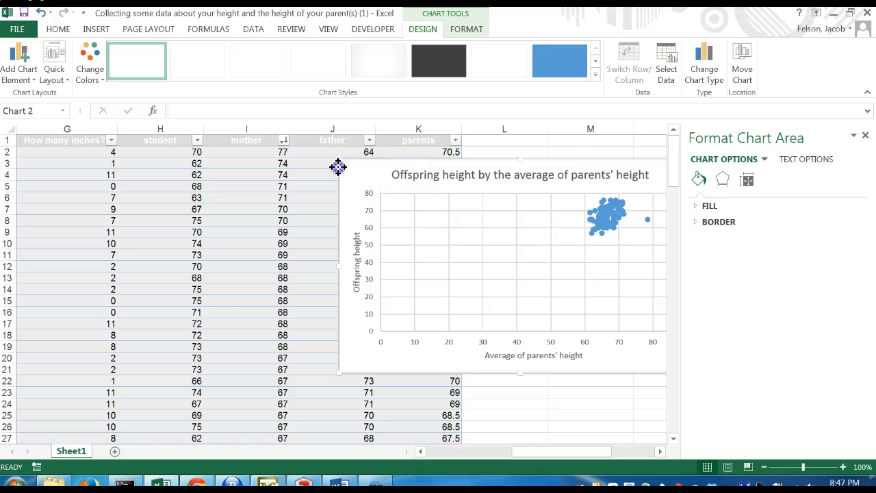
Move the chart to span about columns I to M, and set the horizontal axis's minimum bound to 60.
{"action": "left_click_drag", "start_coordinate": [336, 166], "coordinate": [237, 165]}
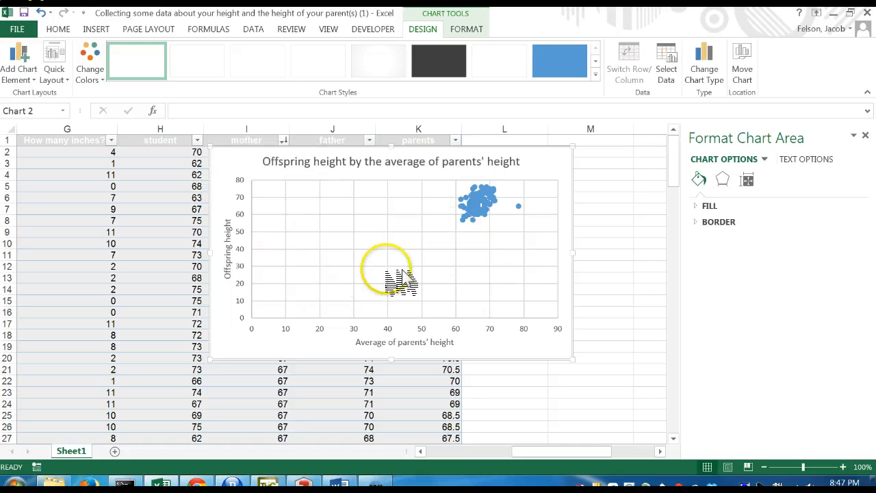
{"action": "left_click", "coordinate": [286, 328]}
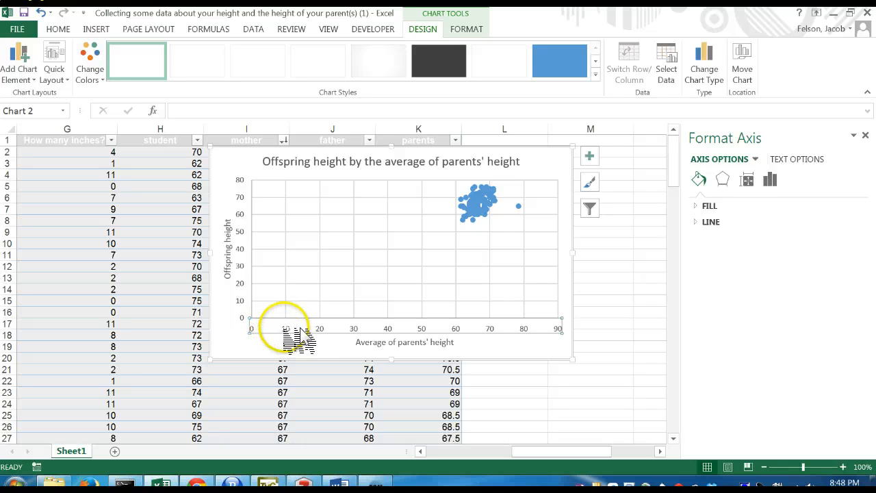
{"action": "right_click", "coordinate": [291, 326]}
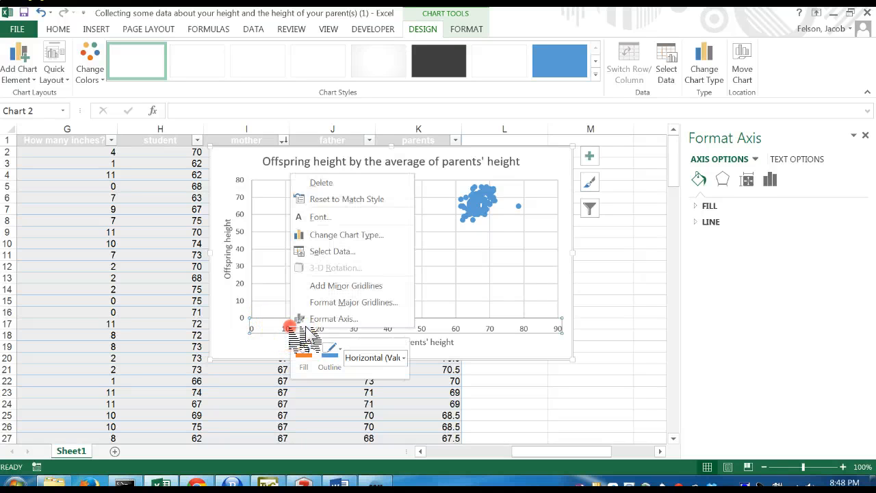
{"action": "left_click", "coordinate": [306, 319]}
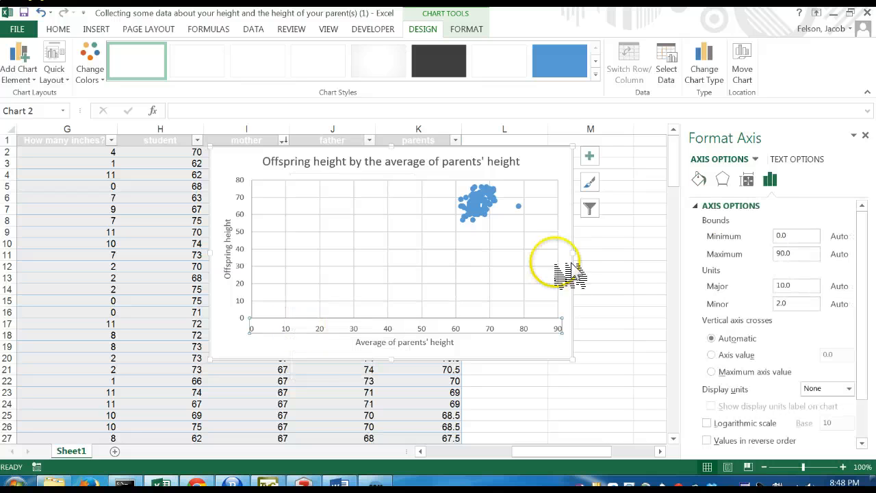
{"action": "left_click_drag", "start_coordinate": [833, 236], "coordinate": [765, 239]}
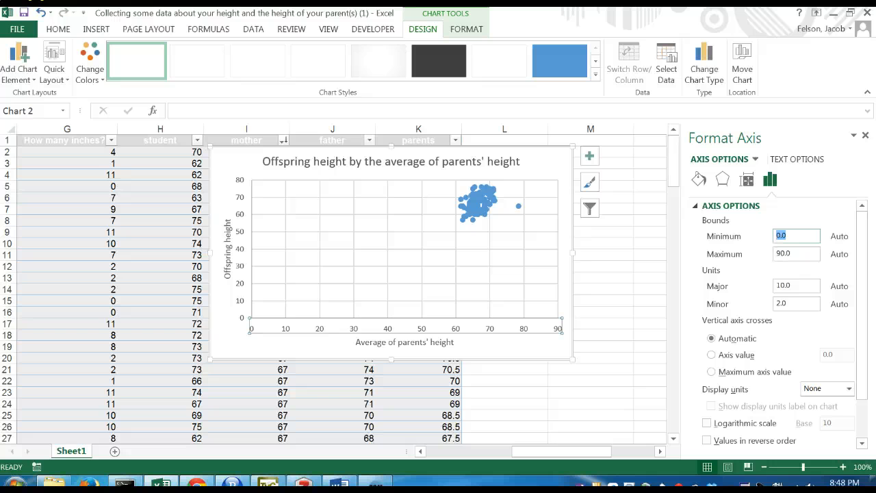
{"action": "left_click", "coordinate": [794, 253]}
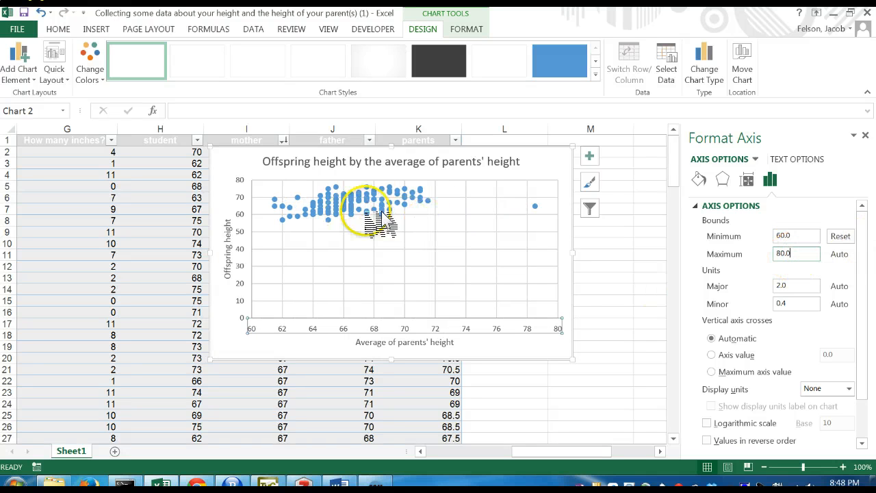
Set the vertical axis's minimum bound to 50, and raise it to 55.
{"action": "left_click", "coordinate": [259, 266]}
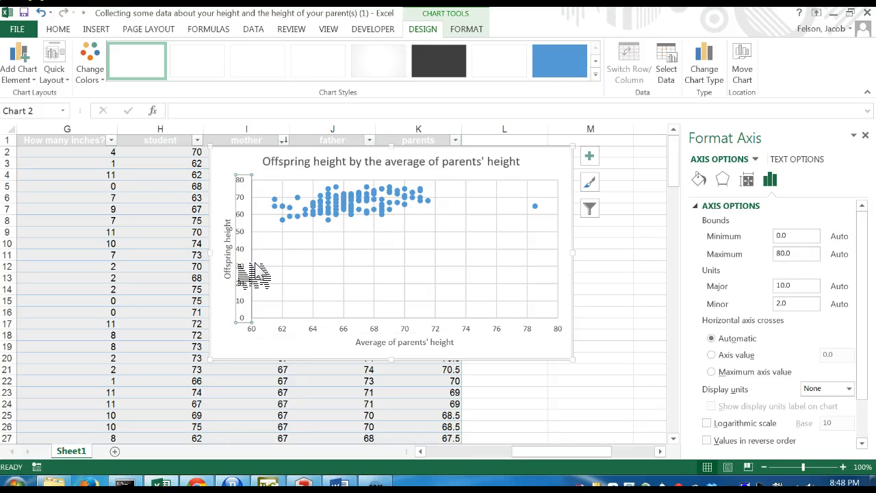
{"action": "right_click", "coordinate": [255, 274]}
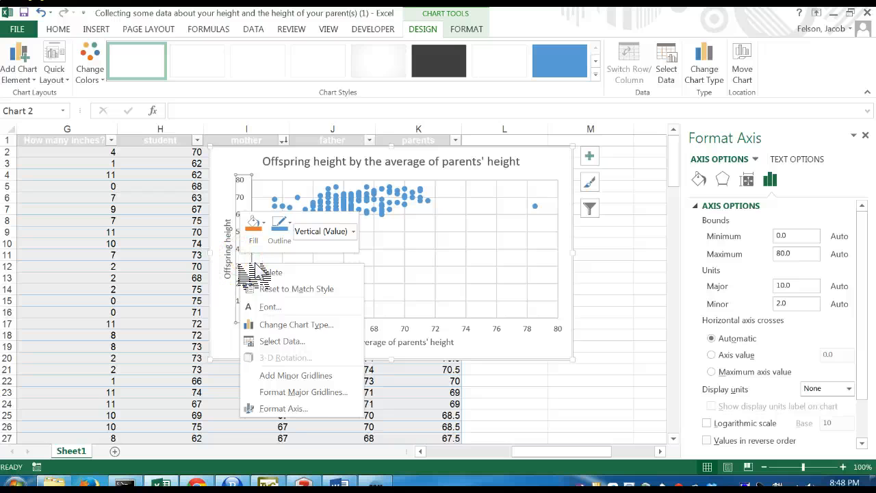
{"action": "left_click", "coordinate": [301, 406]}
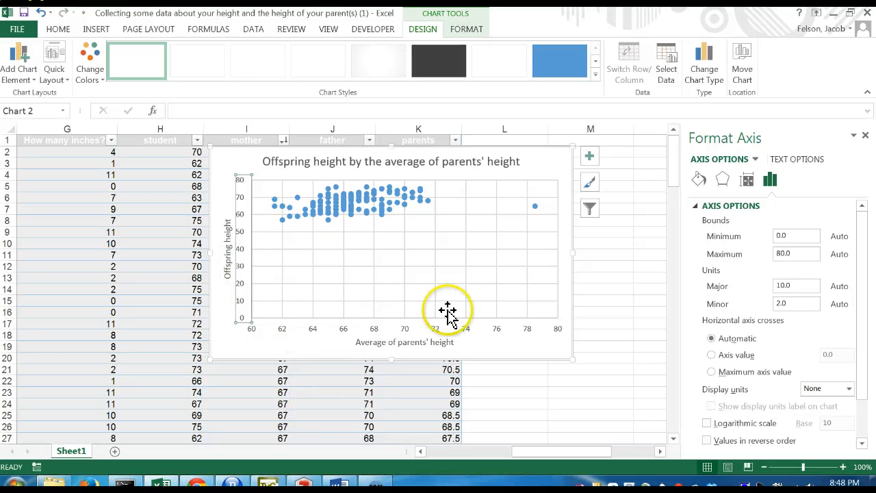
{"action": "left_click_drag", "start_coordinate": [787, 236], "coordinate": [759, 236]}
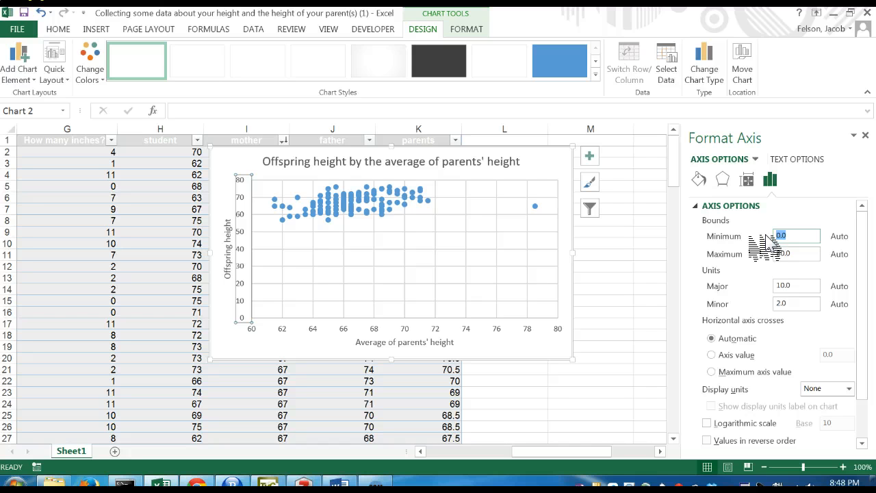
{"action": "left_click", "coordinate": [808, 252]}
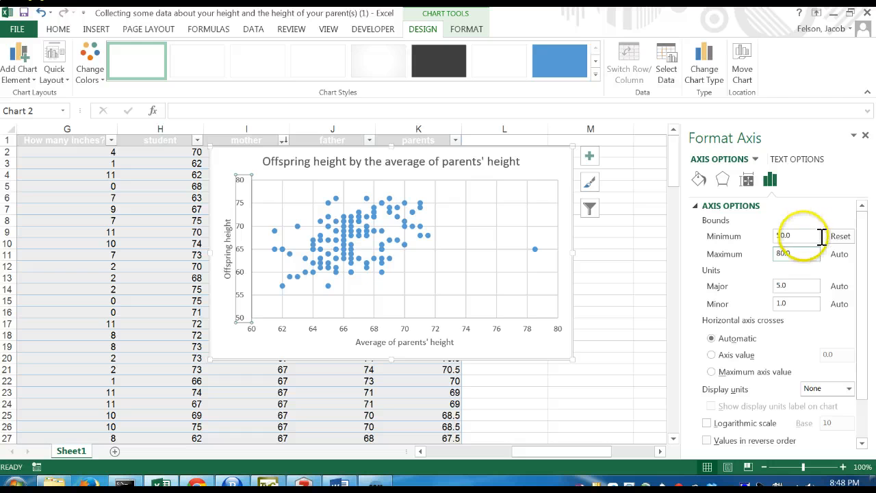
{"action": "left_click_drag", "start_coordinate": [812, 235], "coordinate": [767, 234]}
{"action": "type", "text": "55"}
{"action": "left_click", "coordinate": [800, 251]}
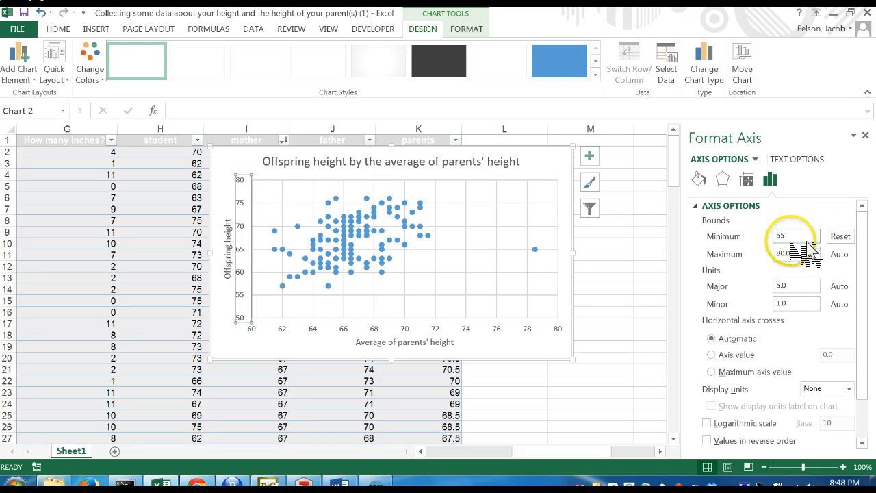
{"action": "left_click", "coordinate": [794, 235]}
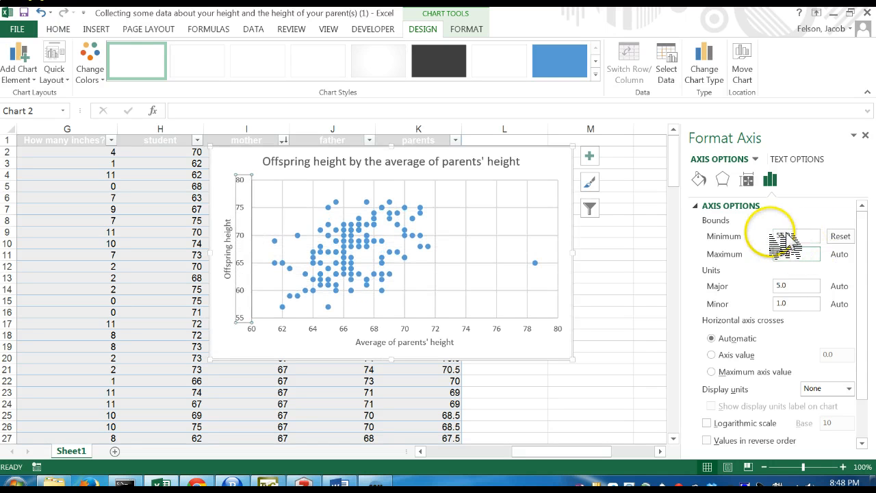
Close the axis formatting options, reposition the chart over the table, and enlarge it to span about columns I to N.
{"action": "left_click", "coordinate": [866, 137]}
{"action": "left_click_drag", "start_coordinate": [547, 160], "coordinate": [635, 156]}
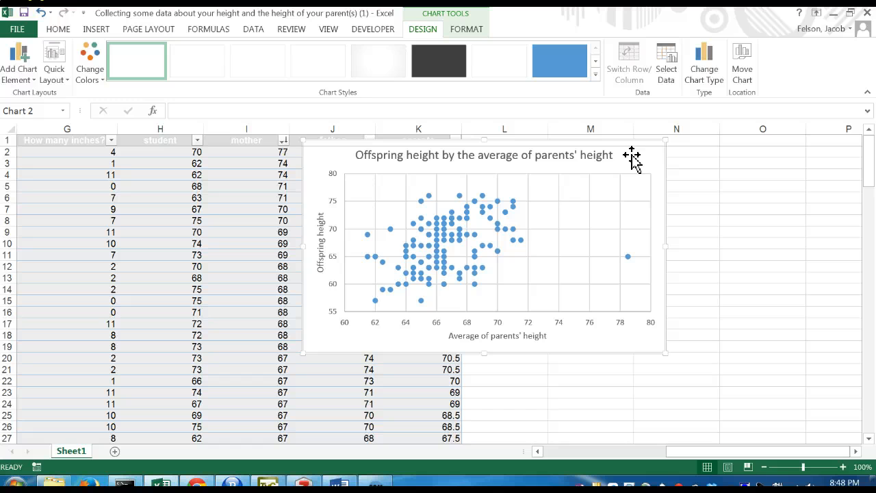
{"action": "left_click_drag", "start_coordinate": [632, 152], "coordinate": [591, 164]}
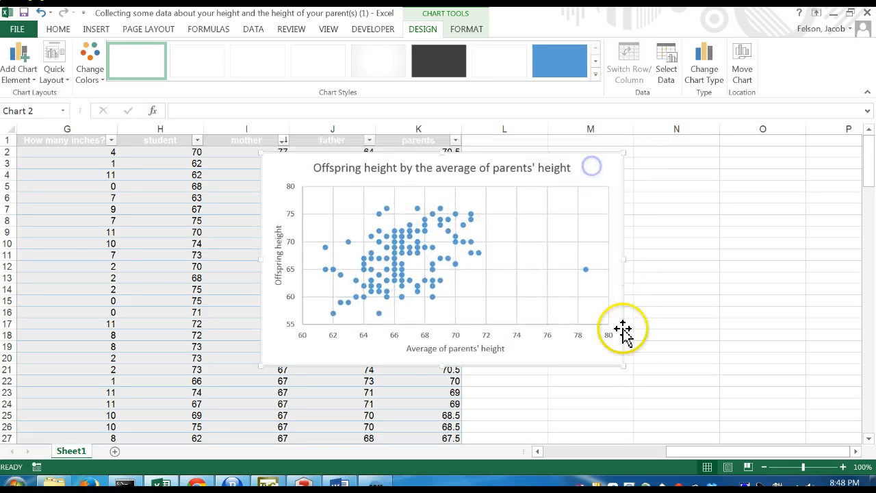
{"action": "left_click_drag", "start_coordinate": [624, 366], "coordinate": [705, 390]}
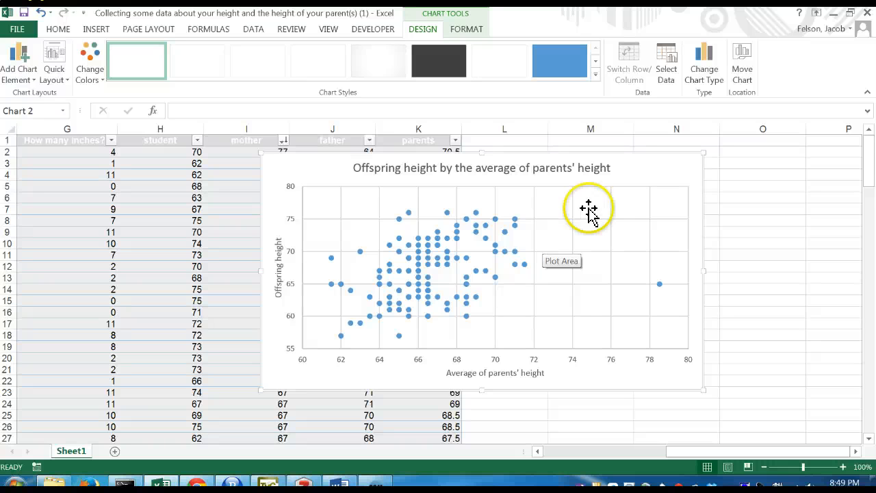
Shift the enlarged chart a little left and down so that it starts at the edge of the mother column.
{"action": "left_click_drag", "start_coordinate": [630, 180], "coordinate": [610, 178]}
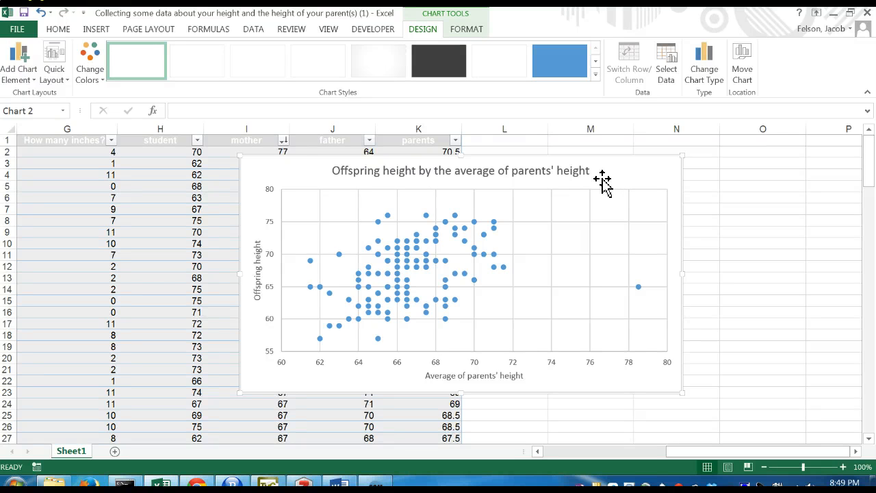
{"action": "left_click_drag", "start_coordinate": [602, 180], "coordinate": [589, 180]}
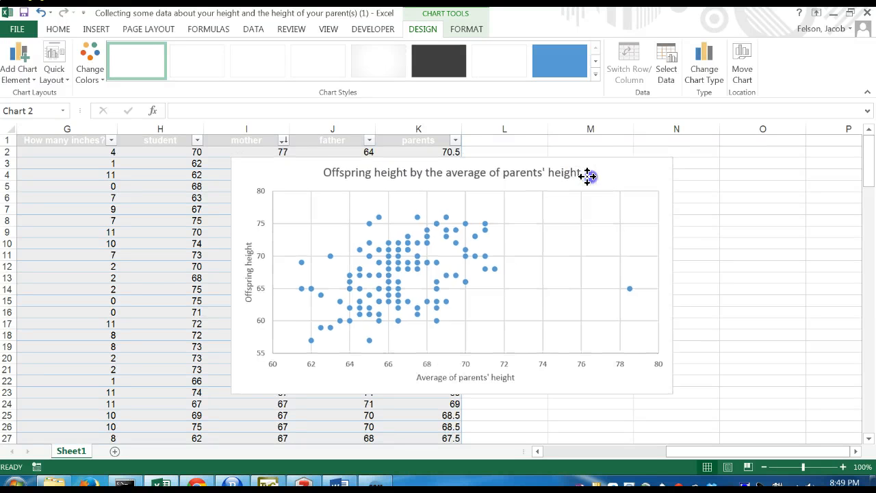
{"action": "left_click", "coordinate": [662, 180]}
{"action": "left_click_drag", "start_coordinate": [663, 180], "coordinate": [641, 182]}
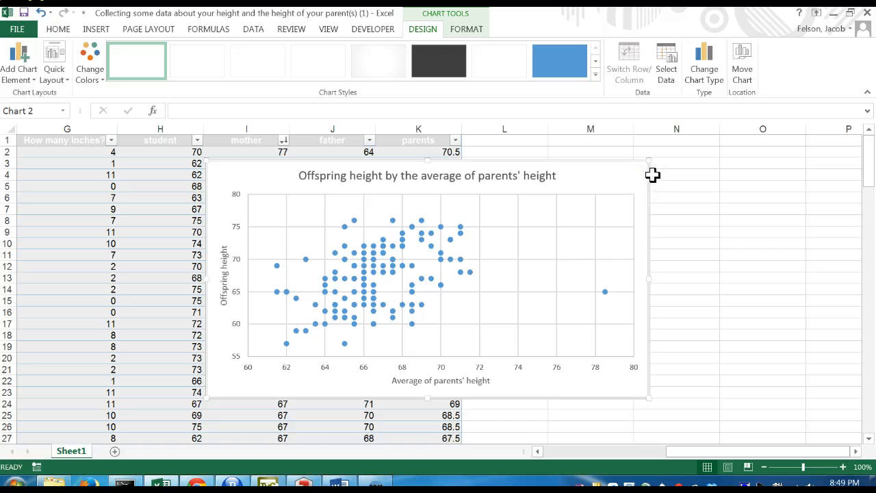
Add a linear trendline to the height scatterplot and display its equation on the chart.
{"action": "left_click", "coordinate": [666, 172]}
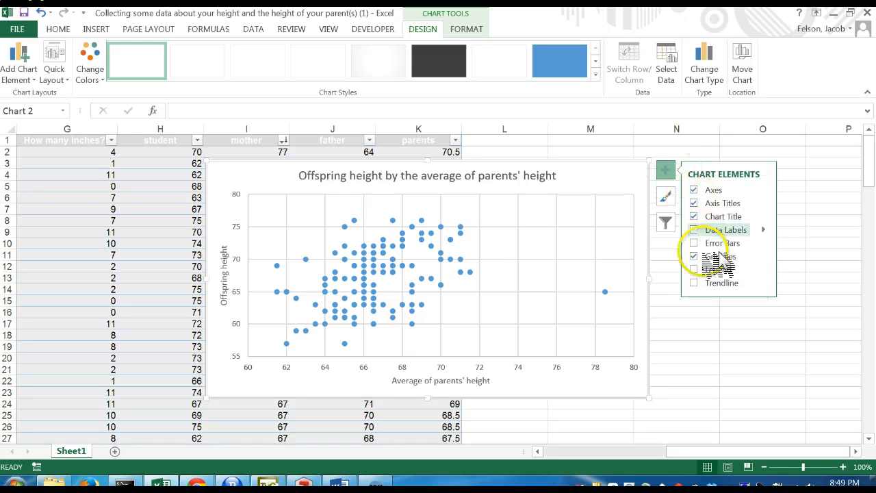
{"action": "left_click", "coordinate": [716, 283]}
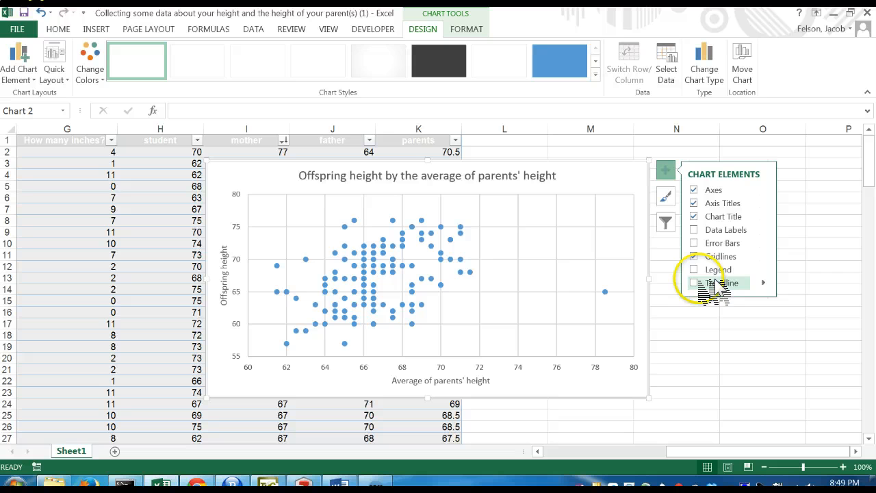
{"action": "left_click", "coordinate": [764, 283]}
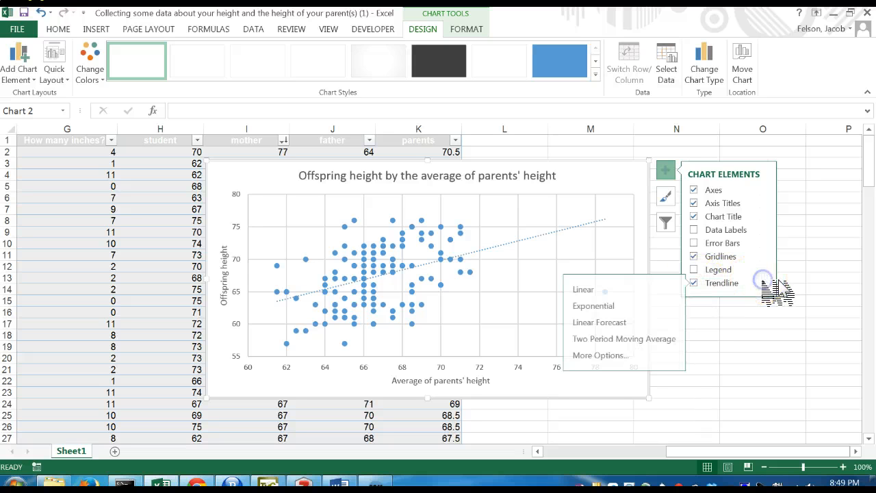
{"action": "left_click", "coordinate": [677, 355]}
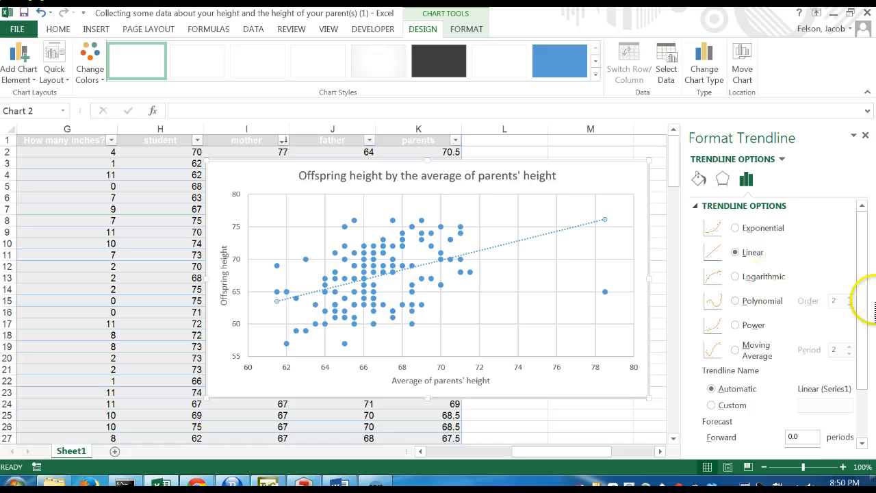
{"action": "left_click_drag", "start_coordinate": [866, 286], "coordinate": [867, 341]}
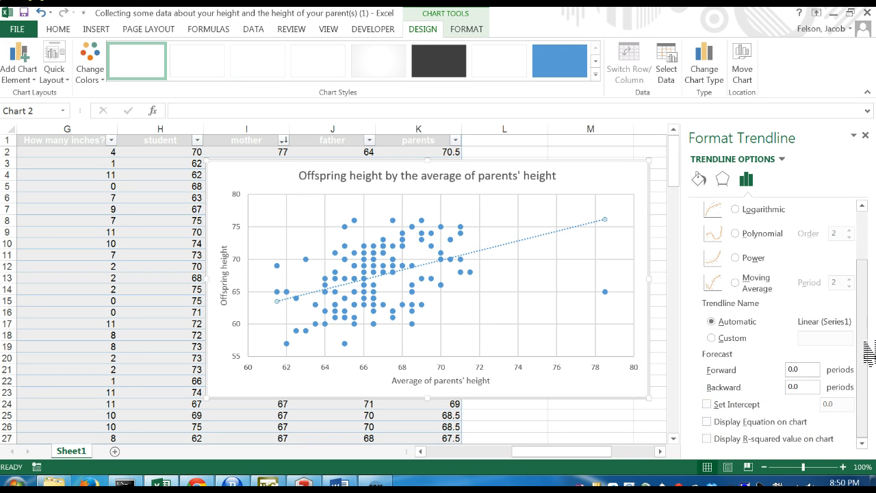
{"action": "left_click", "coordinate": [709, 422]}
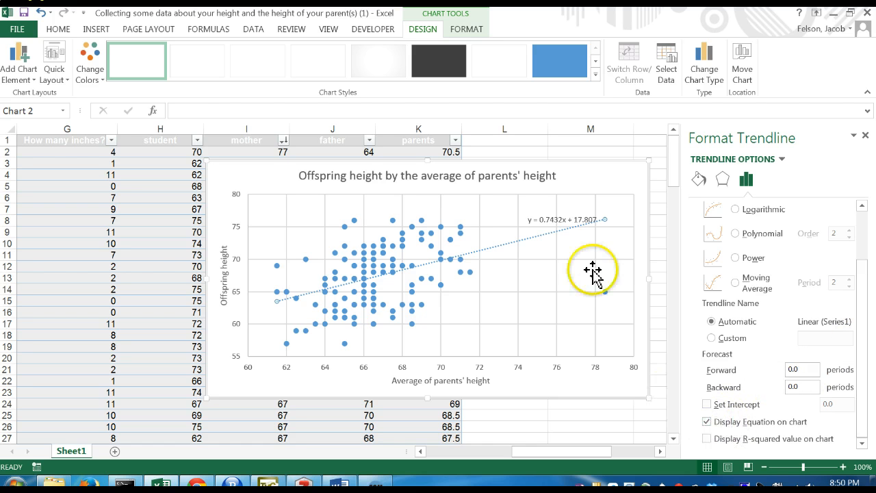
Examine the trendline equation on the chart, singling out its y term.
{"action": "left_click", "coordinate": [544, 218]}
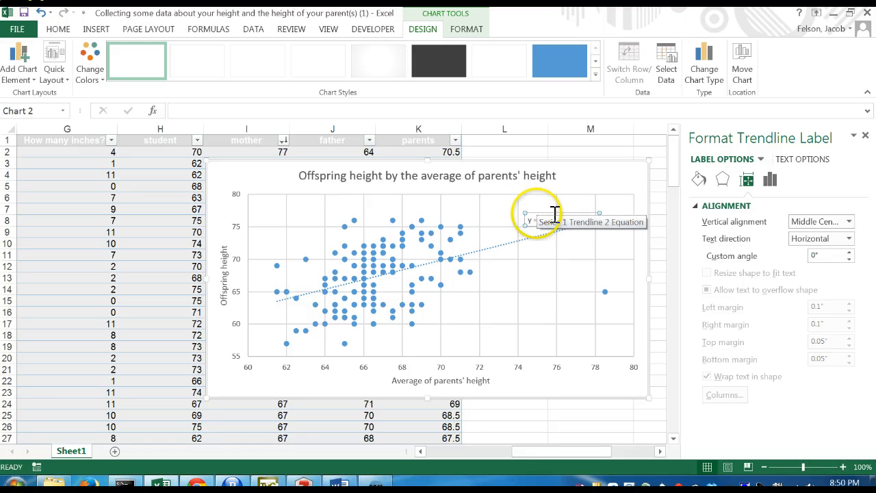
{"action": "left_click", "coordinate": [539, 255]}
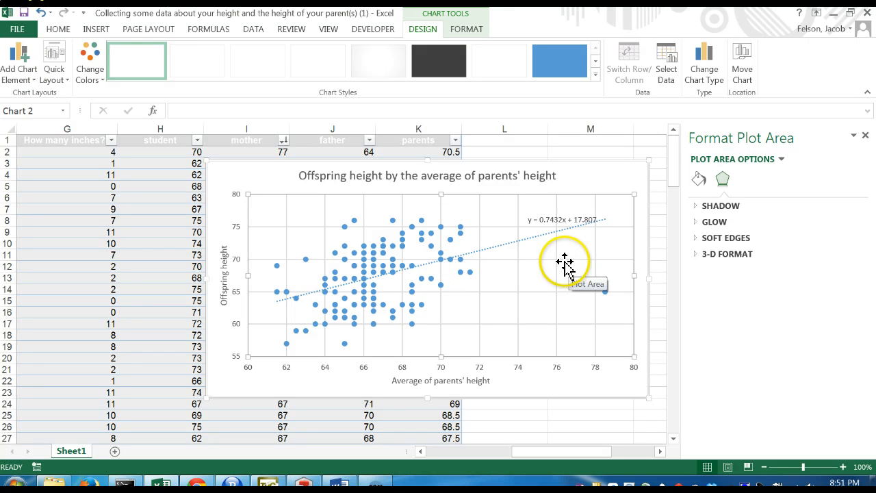
{"action": "left_click", "coordinate": [556, 221]}
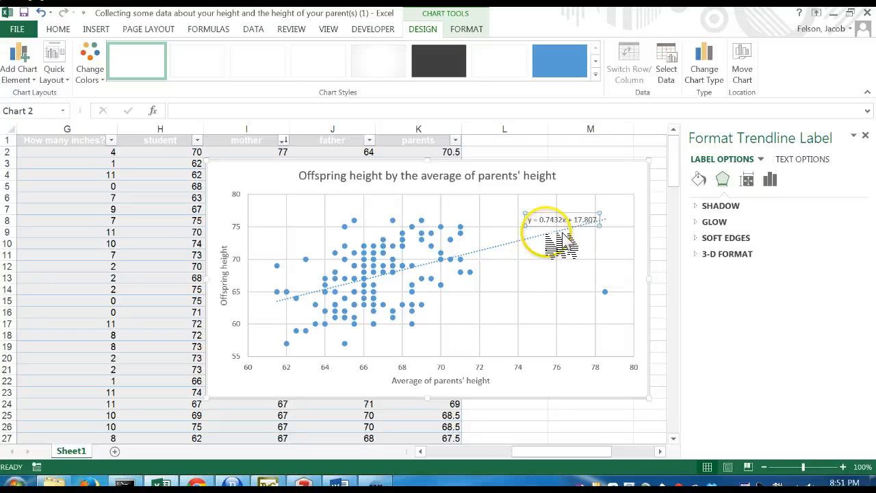
{"action": "left_click", "coordinate": [532, 201]}
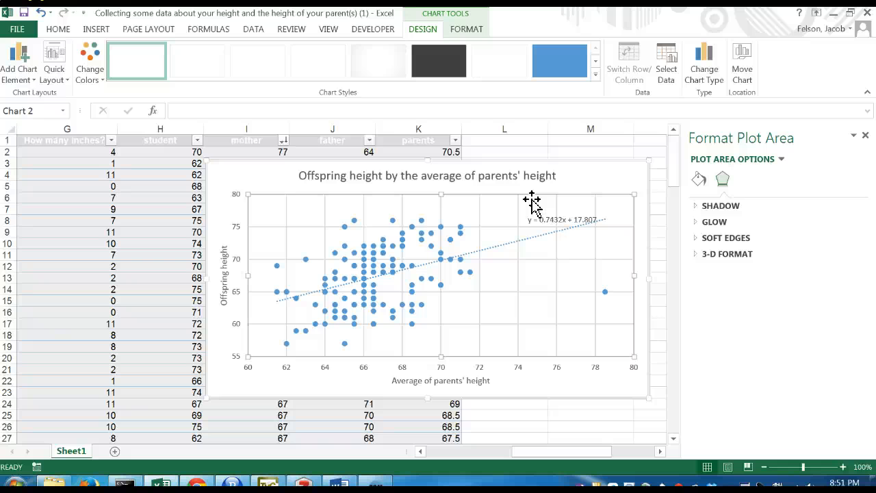
{"action": "left_click", "coordinate": [538, 219]}
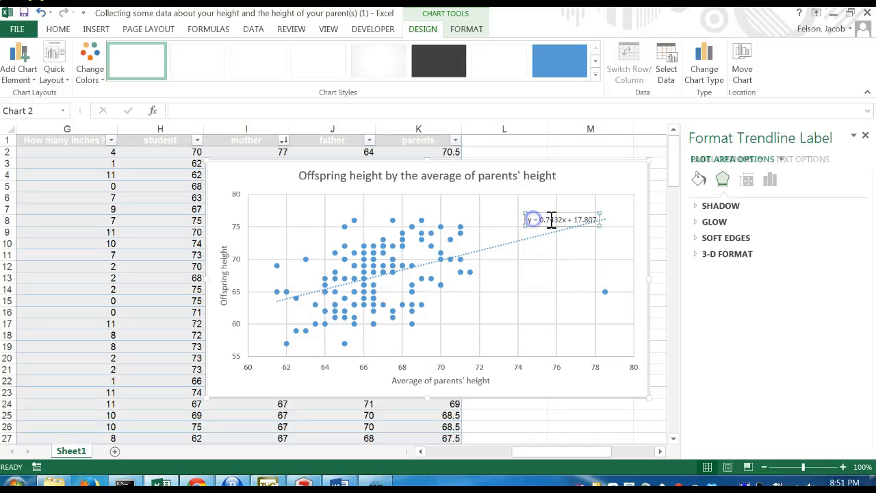
{"action": "left_click", "coordinate": [540, 219]}
{"action": "left_click", "coordinate": [532, 219]}
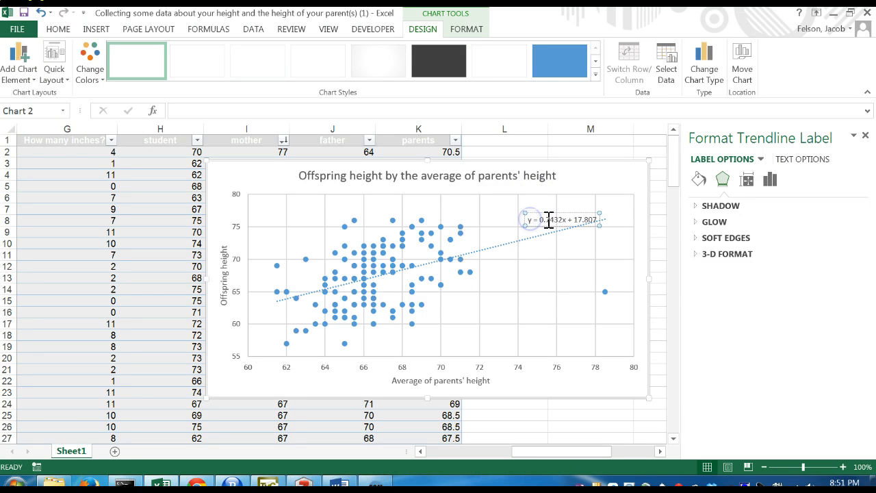
{"action": "double_click", "coordinate": [531, 219]}
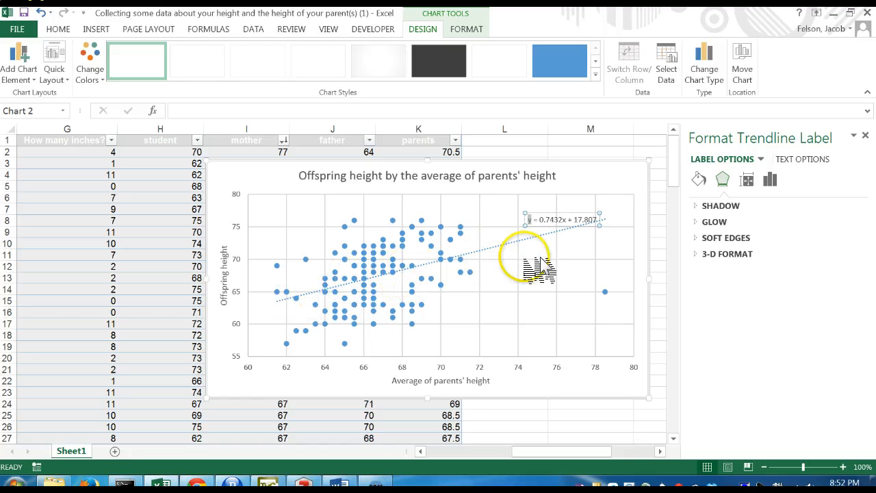
{"action": "left_click", "coordinate": [551, 240]}
{"action": "left_click", "coordinate": [548, 226]}
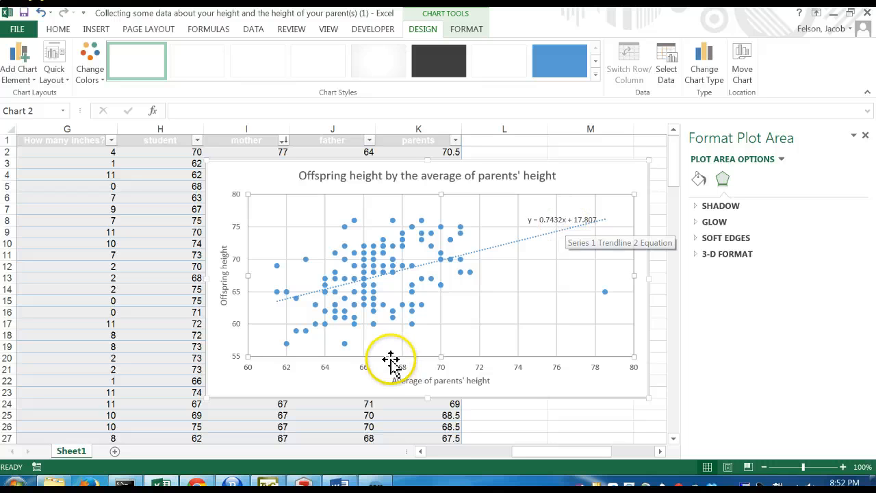
Examine the horizontal axis title and the constant term of the trendline equation.
{"action": "left_click", "coordinate": [472, 385]}
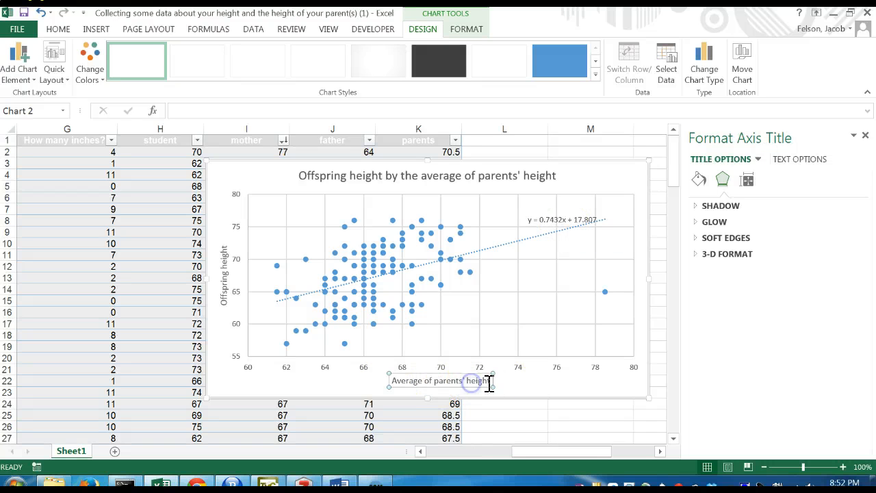
{"action": "left_click", "coordinate": [581, 219]}
{"action": "double_click", "coordinate": [593, 219]}
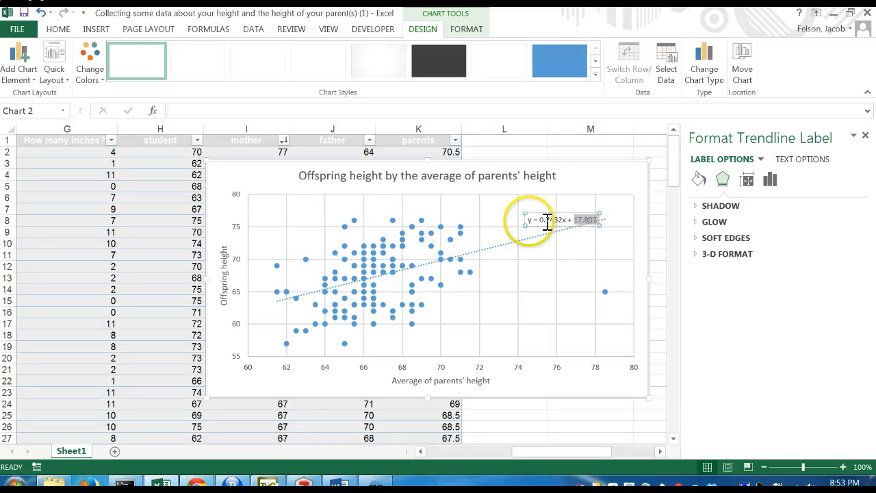
{"action": "right_click", "coordinate": [586, 219]}
{"action": "left_click_drag", "start_coordinate": [567, 219], "coordinate": [596, 219]}
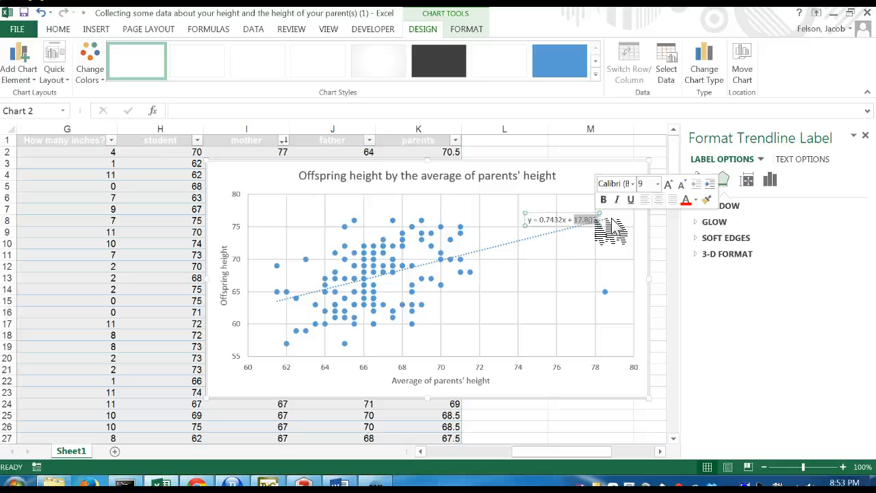
Add a new worksheet, and enter "y=mx +b" in cell B5 of a widened column B.
{"action": "left_click_drag", "start_coordinate": [674, 159], "coordinate": [675, 211]}
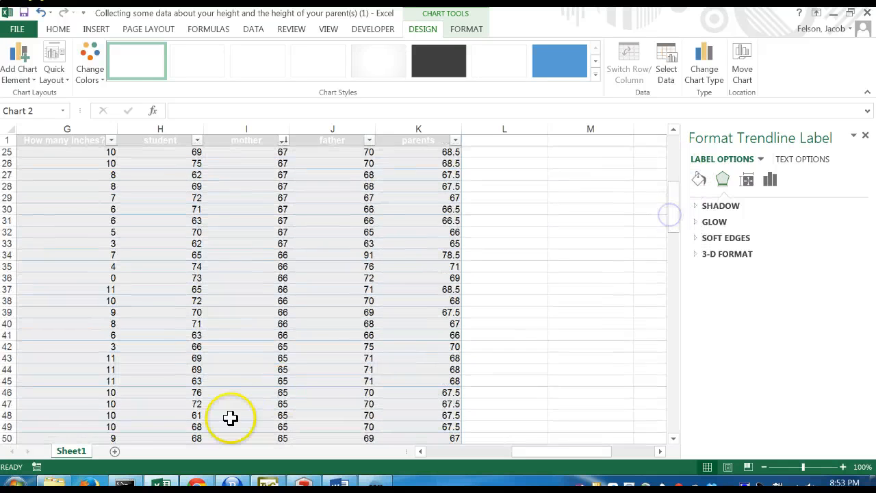
{"action": "left_click", "coordinate": [114, 451]}
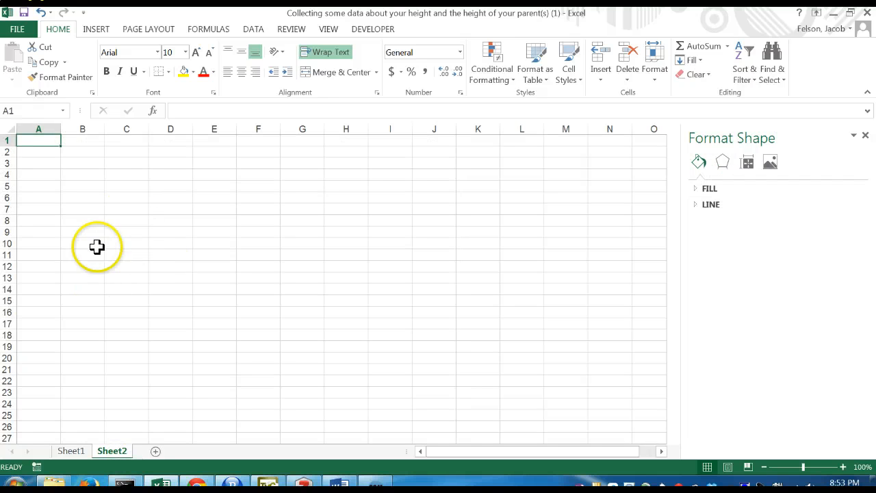
{"action": "left_click", "coordinate": [89, 185]}
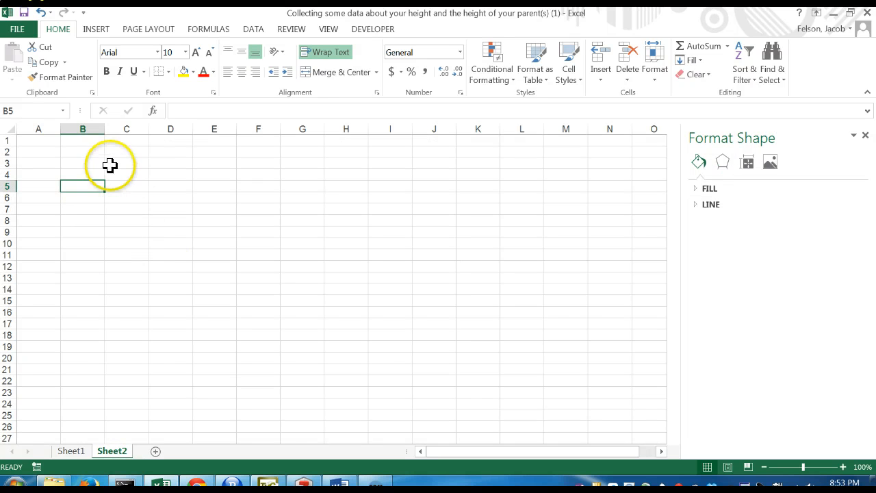
{"action": "left_click_drag", "start_coordinate": [105, 129], "coordinate": [182, 130]}
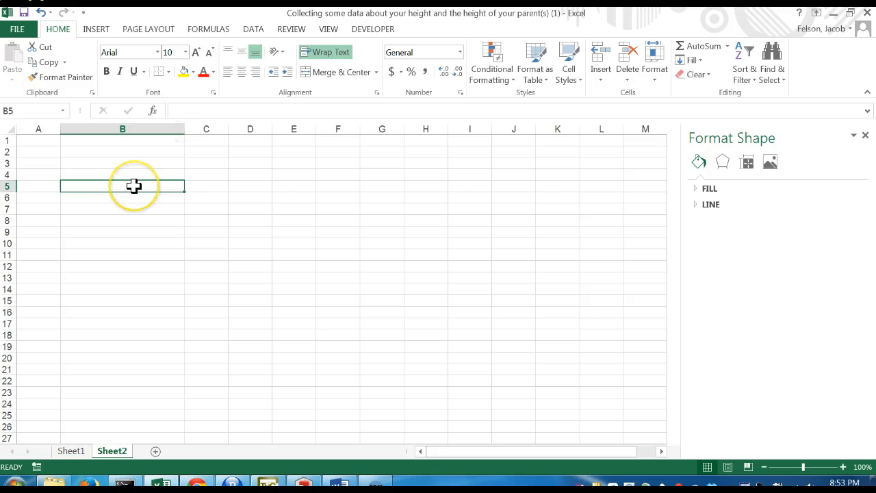
{"action": "type", "text": "y=mx +b"}
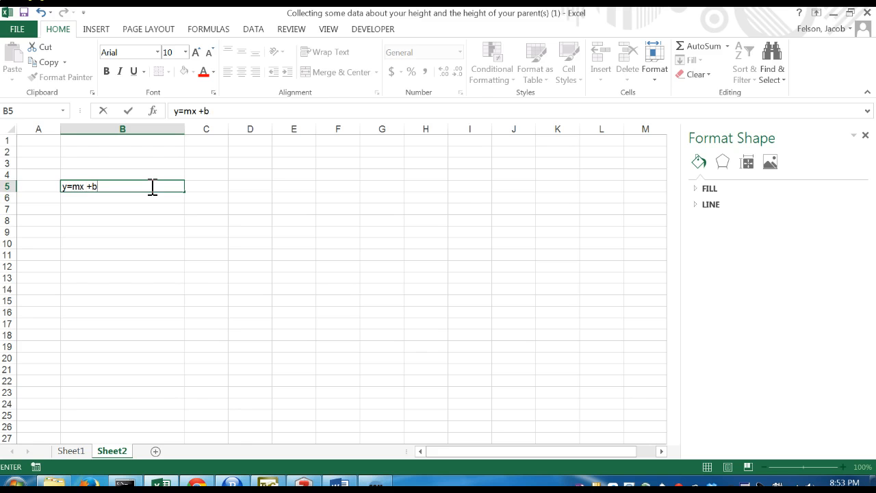
{"action": "key", "text": "Return"}
{"action": "key", "text": "Return"}
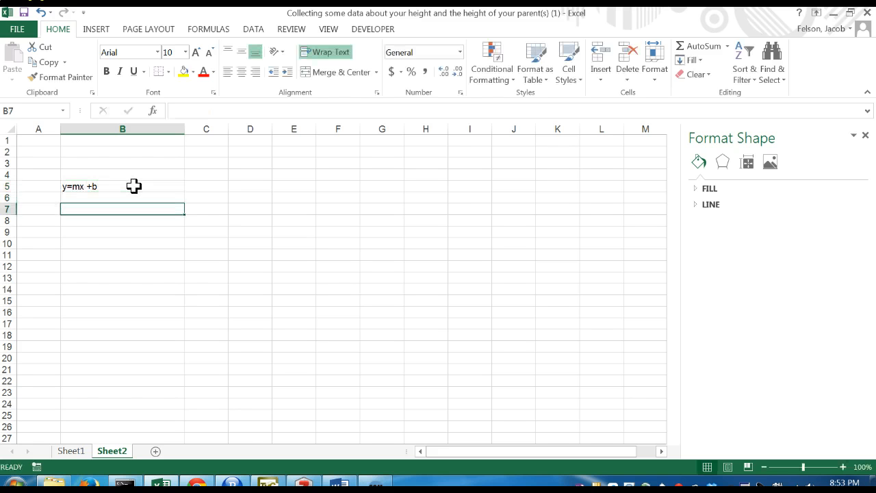
Enter "y is the predicted value of the variable in Y-axis" in cell B7, and widen column B to fit it on one line.
{"action": "type", "text": "y"}
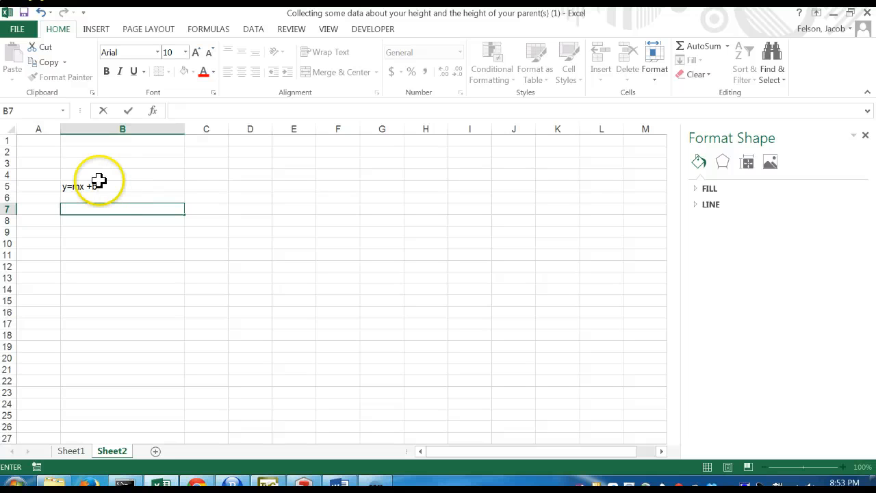
{"action": "type", "text": "y is the predicted value of the"}
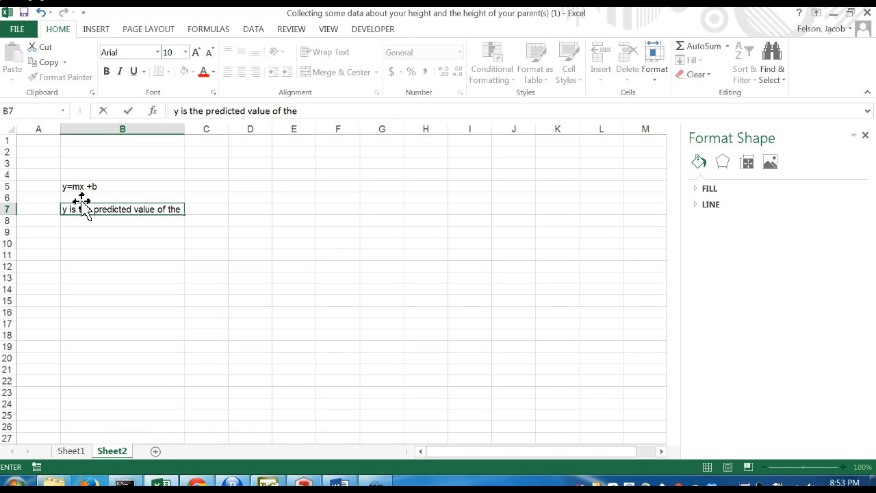
{"action": "type", "text": "variable"}
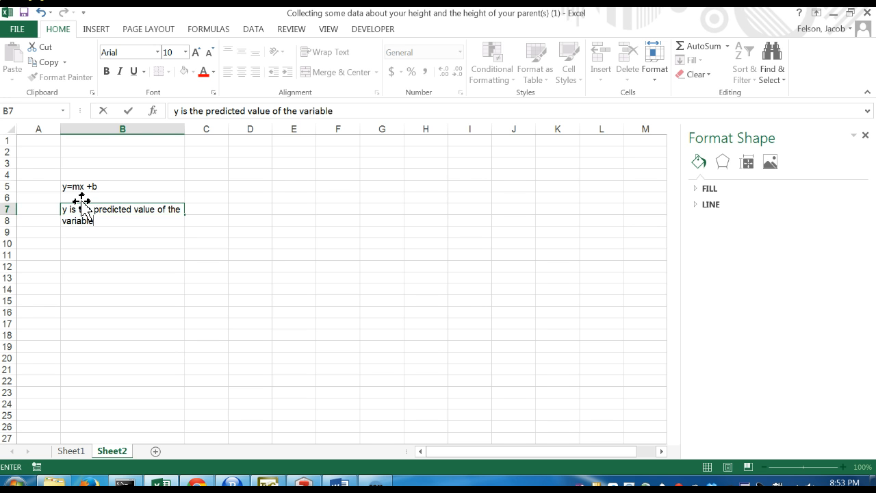
{"action": "type", "text": " in Y-axis"}
{"action": "key", "text": "Return"}
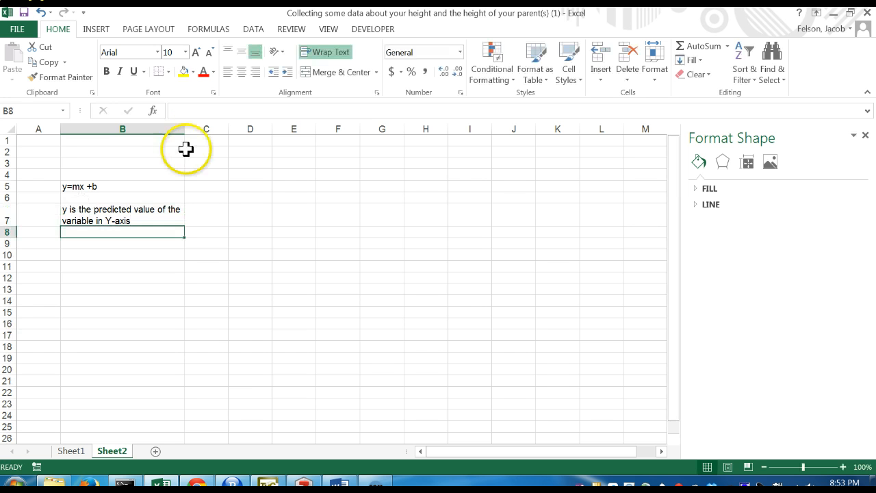
{"action": "left_click_drag", "start_coordinate": [184, 126], "coordinate": [254, 126]}
{"action": "left_click", "coordinate": [172, 211]}
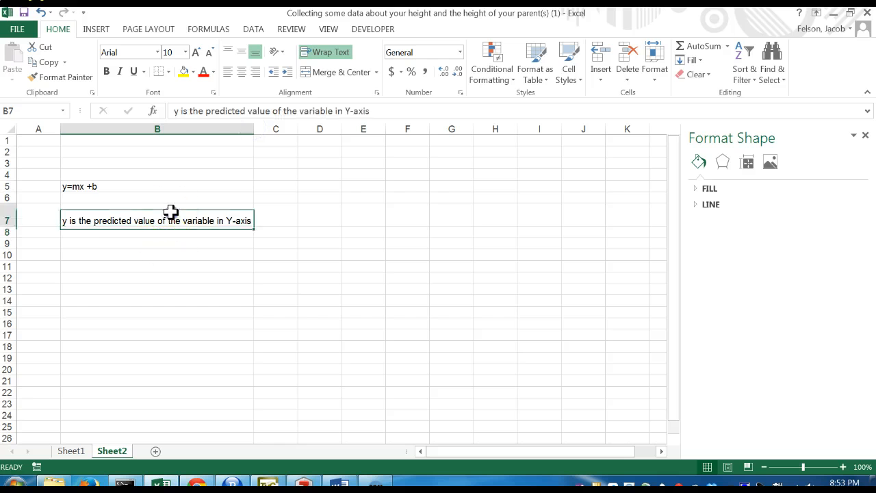
{"action": "left_click", "coordinate": [79, 208]}
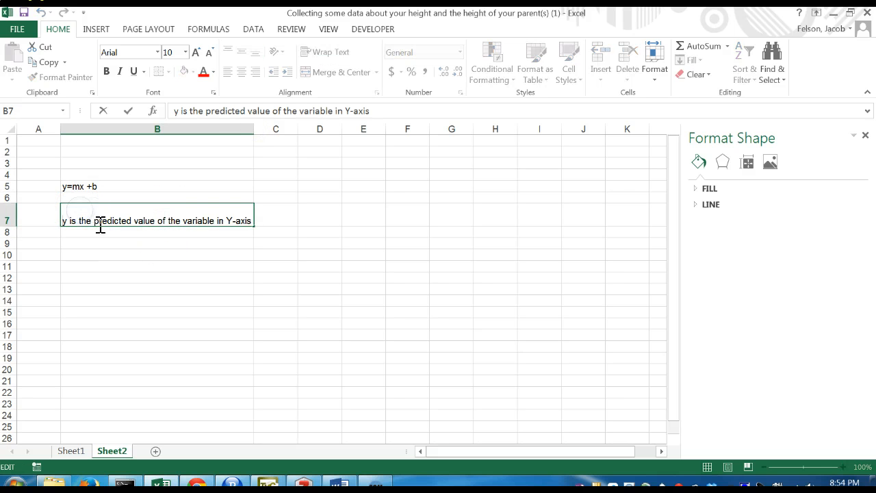
Enter "m is the slope which is the expected change in Y for every unit change in X" in B8, and widen column B to fit.
{"action": "left_click", "coordinate": [83, 232]}
{"action": "type", "text": "m is the slope which is t"}
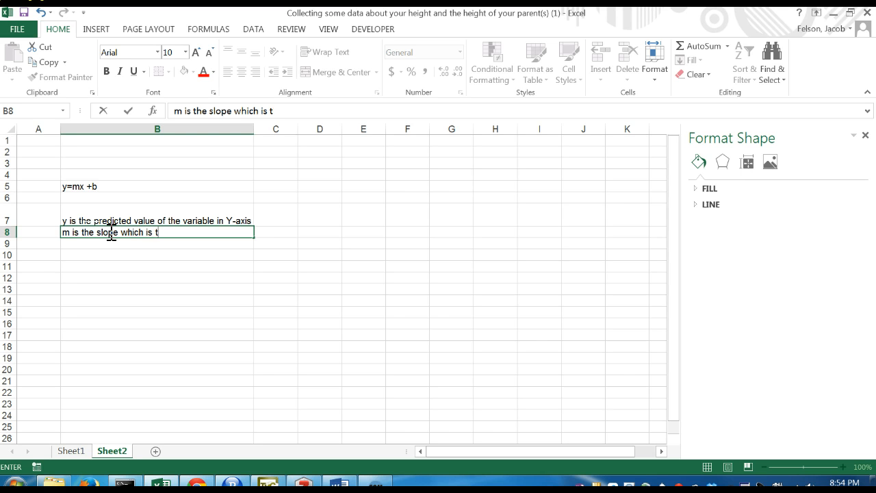
{"action": "type", "text": "change"}
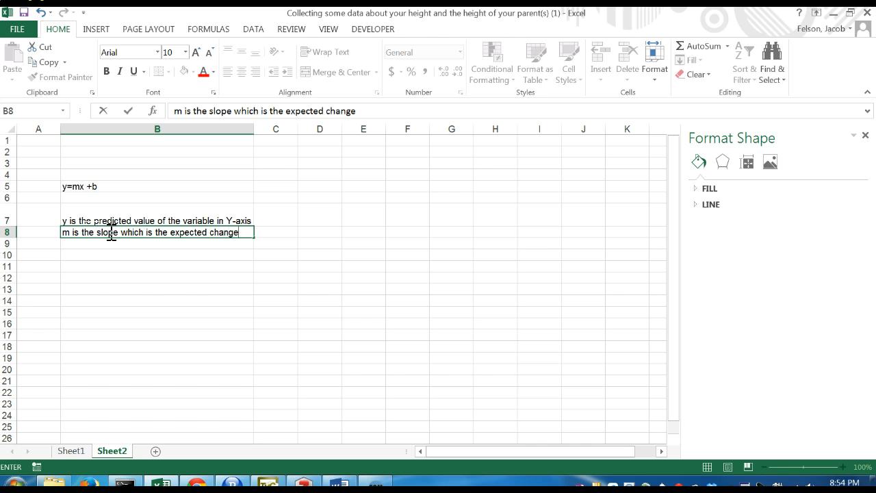
{"action": "type", "text": " in Y for every unit change in X"}
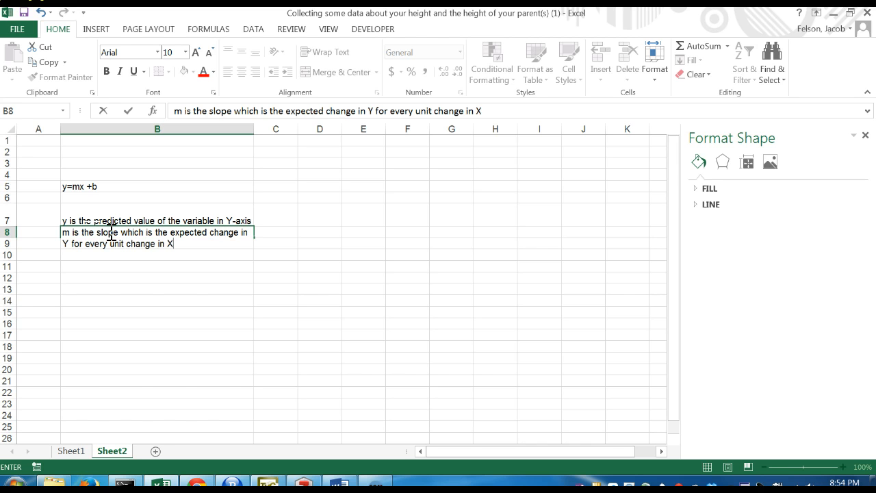
{"action": "key", "text": "Return"}
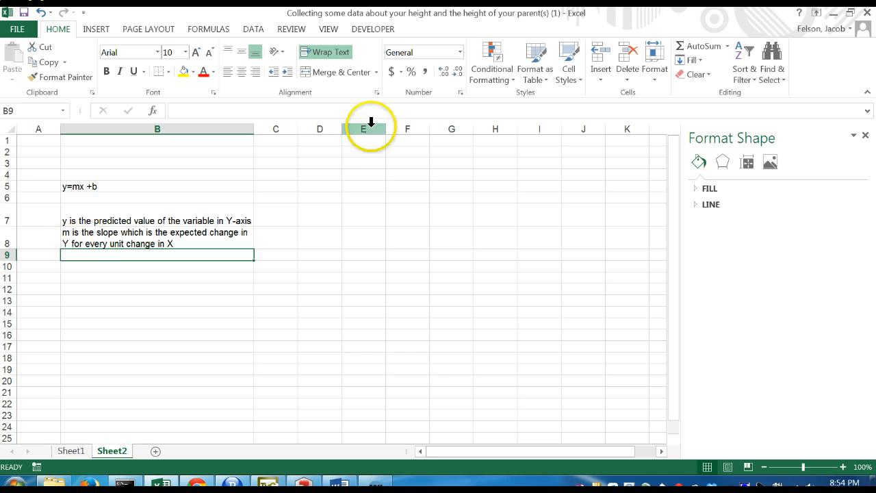
{"action": "left_click_drag", "start_coordinate": [260, 129], "coordinate": [415, 125]}
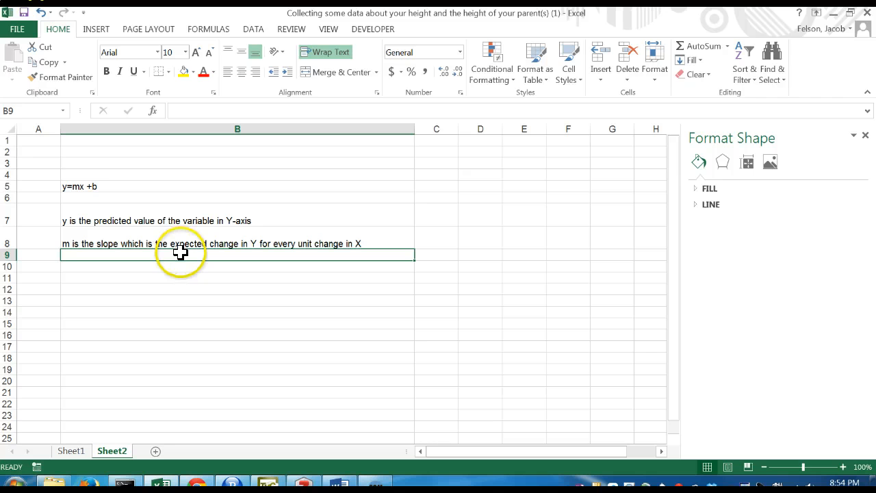
Enter "x is the value of the variable in the X-axis" in cell B9.
{"action": "type", "text": "x"}
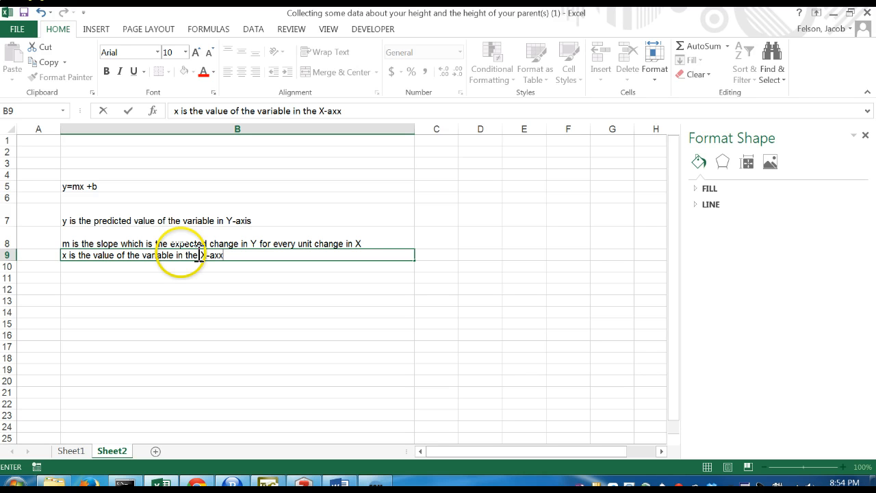
{"action": "key", "text": "BackSpace"}
{"action": "type", "text": "is"}
{"action": "key", "text": "Return"}
Enter "b is the Y-intercept" in cell B10.
{"action": "type", "text": "b"}
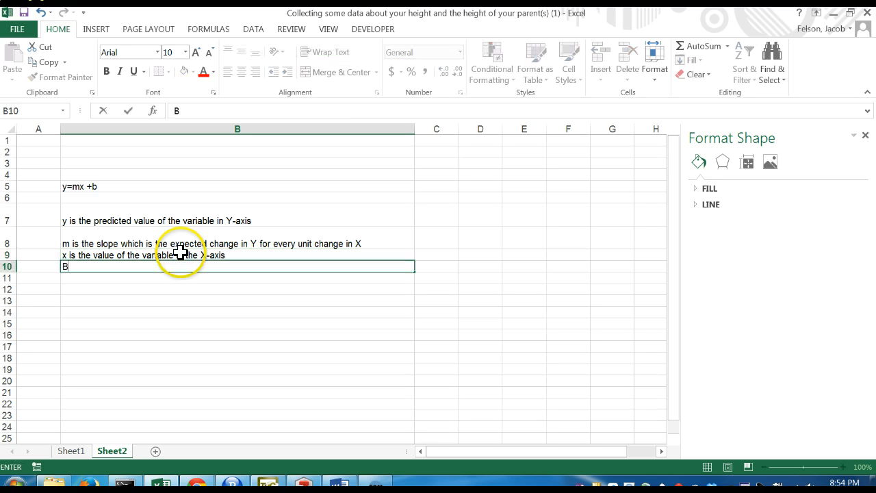
{"action": "type", "text": " ="}
{"action": "key", "text": "BackSpace"}
{"action": "type", "text": "is "}
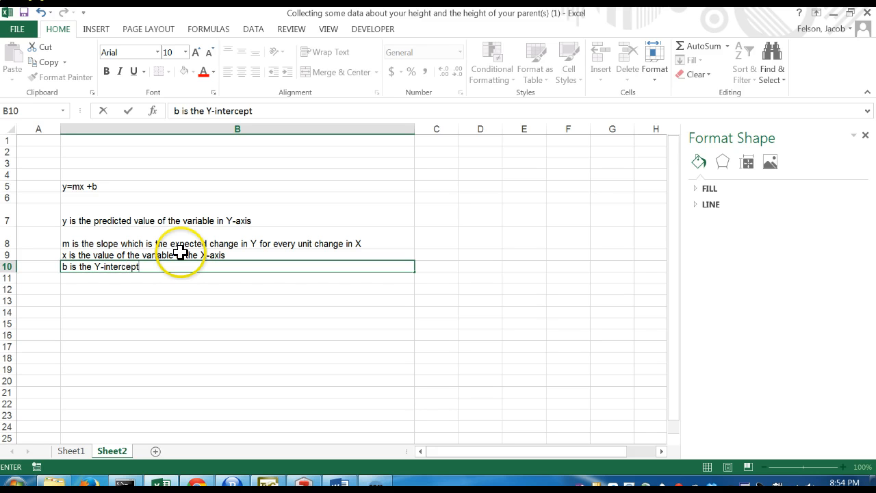
{"action": "type", "text": "the Y-intercept"}
{"action": "key", "text": "Return"}
Widen column B slightly and reduce the height of row 8 to fit its single line of text.
{"action": "left_click_drag", "start_coordinate": [172, 220], "coordinate": [172, 267]}
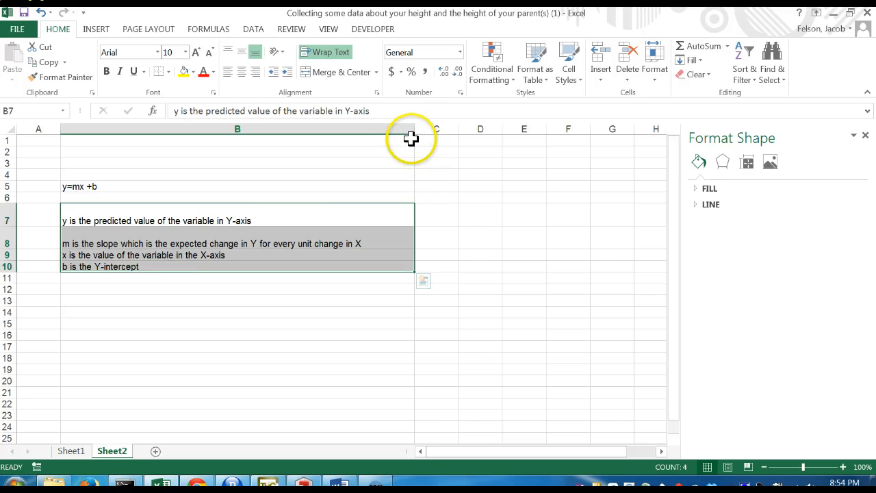
{"action": "left_click_drag", "start_coordinate": [414, 130], "coordinate": [435, 130]}
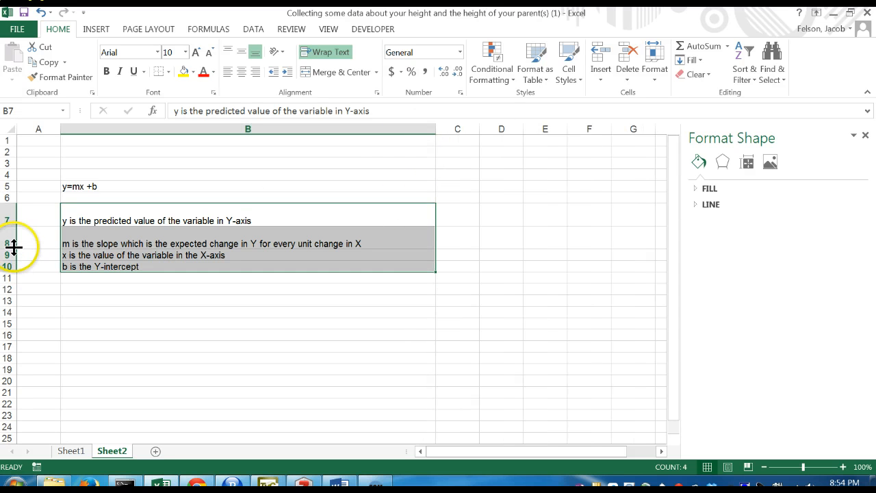
{"action": "left_click_drag", "start_coordinate": [13, 248], "coordinate": [14, 241]}
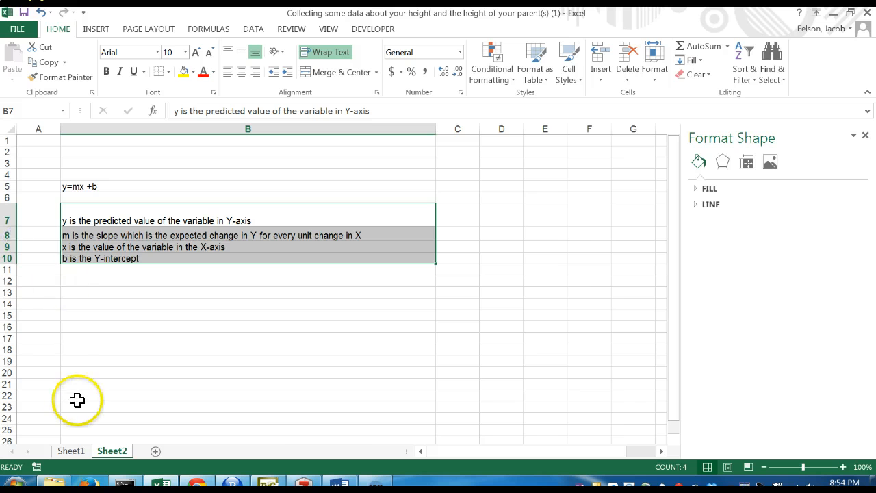
Compare the trendline equation on Sheet1's scatterplot with the term definitions on Sheet2.
{"action": "left_click", "coordinate": [71, 451]}
{"action": "left_click_drag", "start_coordinate": [675, 214], "coordinate": [676, 147]}
{"action": "left_click_drag", "start_coordinate": [583, 180], "coordinate": [465, 177]}
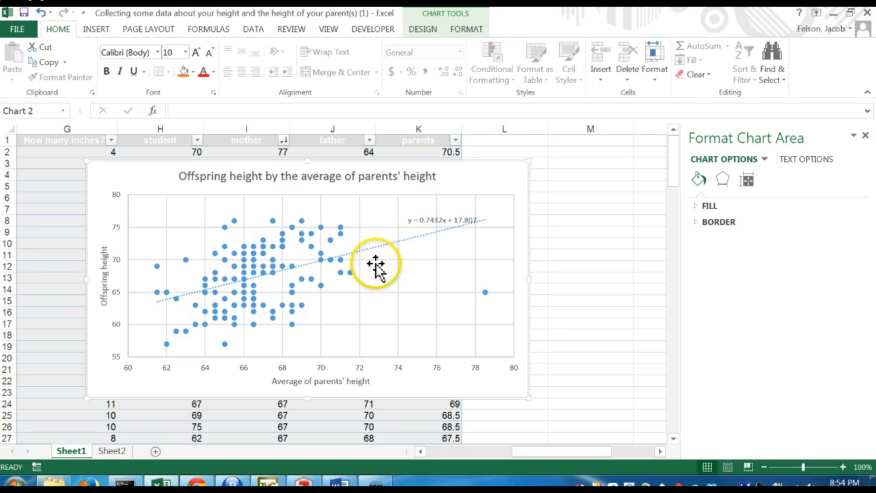
{"action": "left_click", "coordinate": [112, 451]}
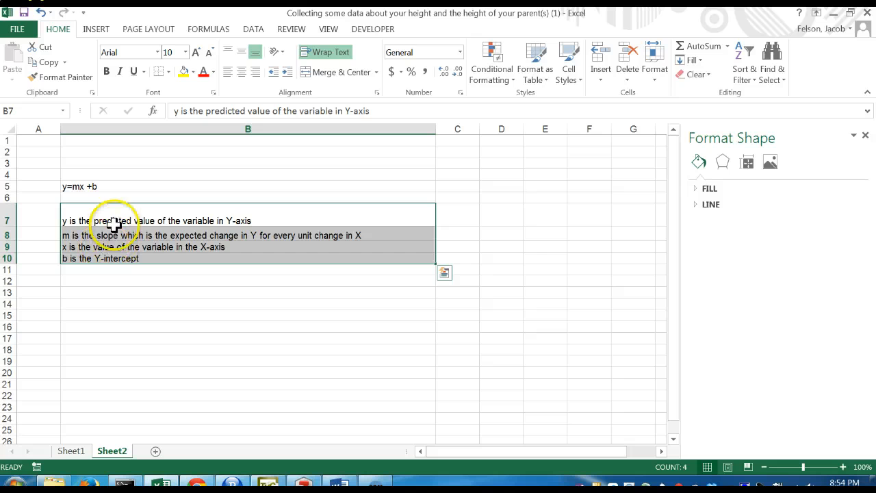
{"action": "left_click", "coordinate": [84, 450]}
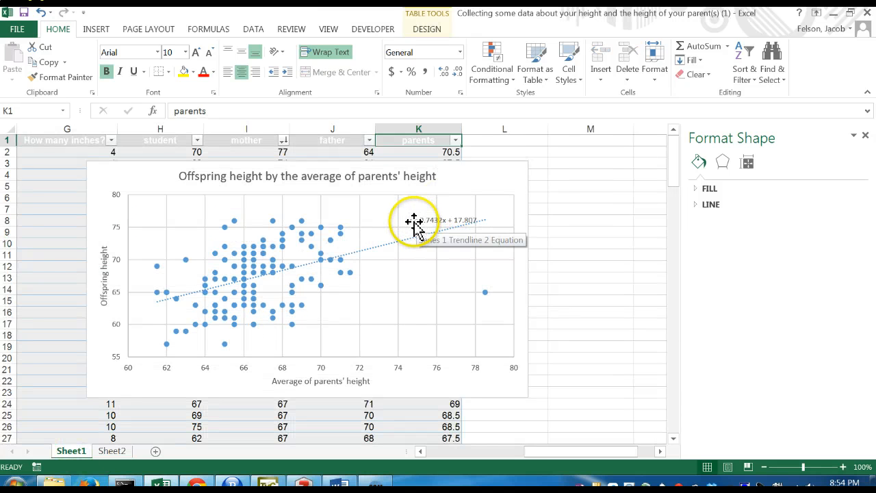
{"action": "left_click", "coordinate": [102, 452]}
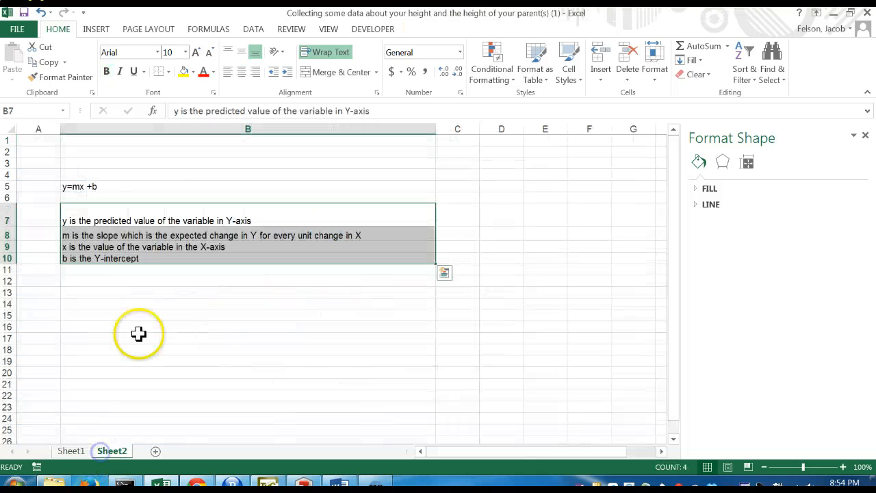
Widen column C and enter "predicted height of offspring" in cell C7, beside the definition of y.
{"action": "left_click", "coordinate": [452, 213]}
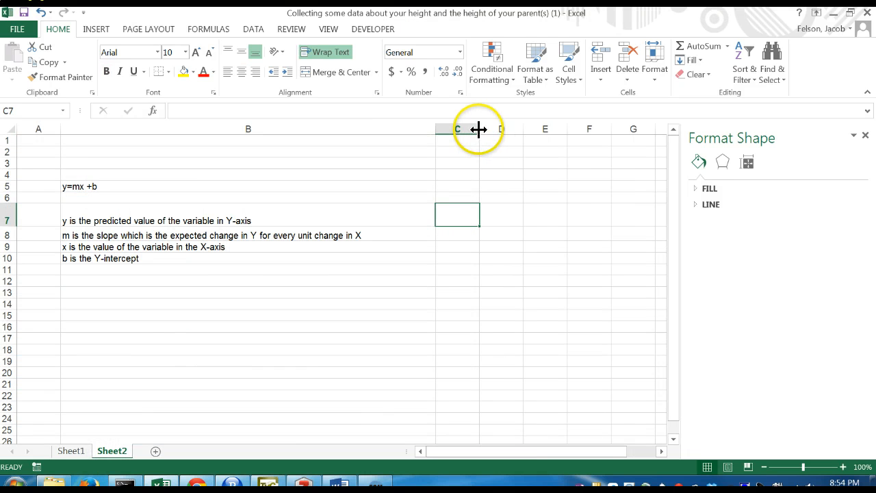
{"action": "left_click_drag", "start_coordinate": [478, 130], "coordinate": [593, 130]}
{"action": "type", "text": "predicted value of off"}
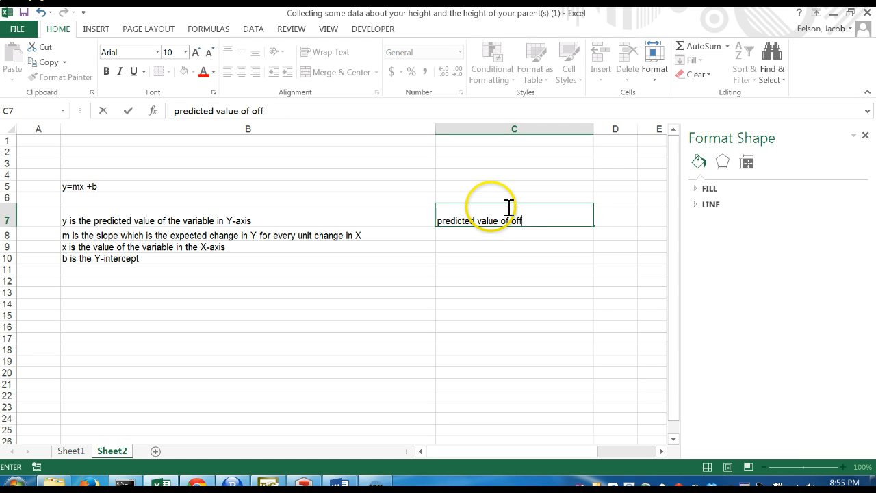
{"action": "key", "text": "BackSpace"}
{"action": "key", "text": "BackSpace"}
{"action": "key", "text": "BackSpace"}
{"action": "key", "text": "BackSpace"}
{"action": "key", "text": "BackSpace"}
{"action": "key", "text": "BackSpace"}
{"action": "key", "text": "BackSpace"}
{"action": "key", "text": "BackSpace"}
{"action": "key", "text": "BackSpace"}
{"action": "key", "text": "BackSpace"}
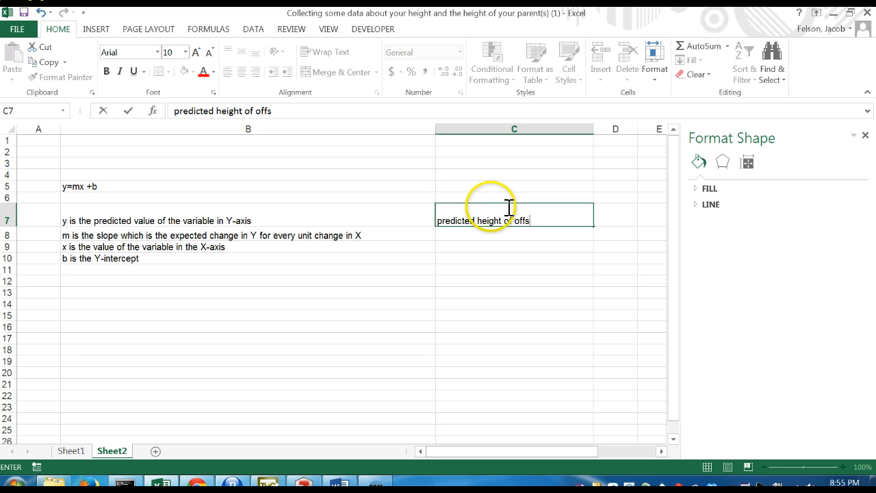
{"action": "key", "text": "Return"}
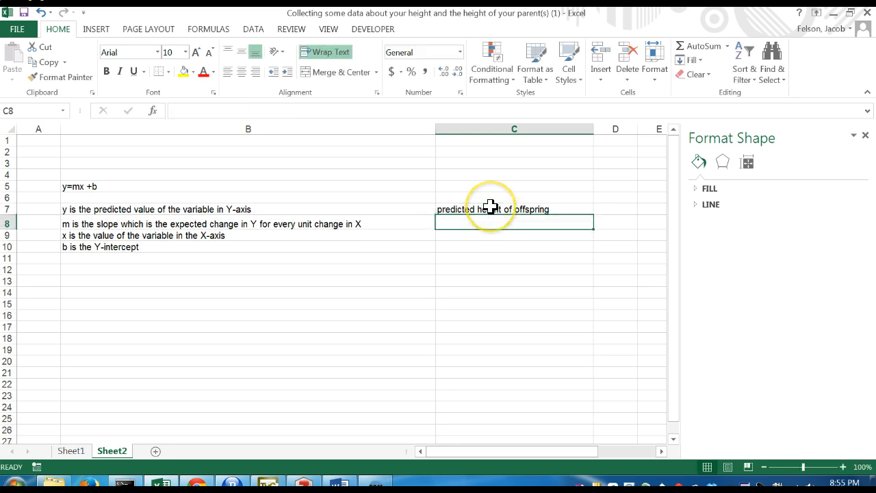
Look up the slope in Sheet1's trendline equation and enter 0.7432 in cell C8 of Sheet2.
{"action": "left_click", "coordinate": [71, 452]}
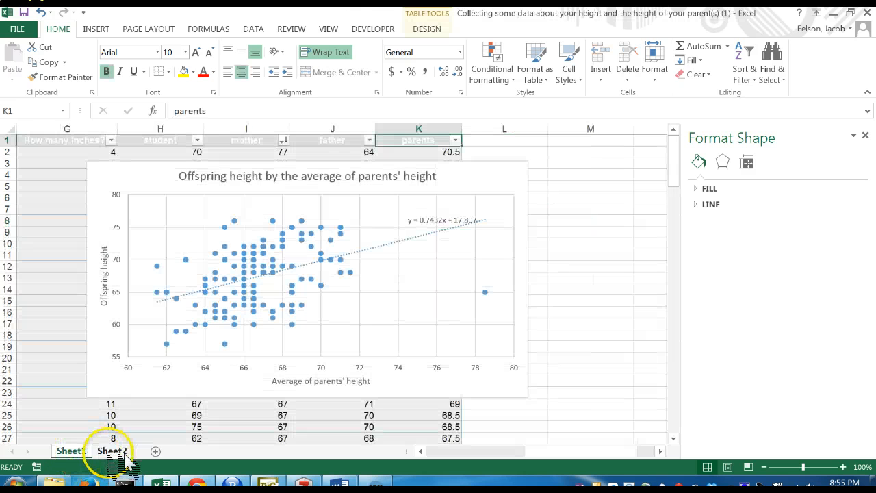
{"action": "left_click", "coordinate": [111, 452]}
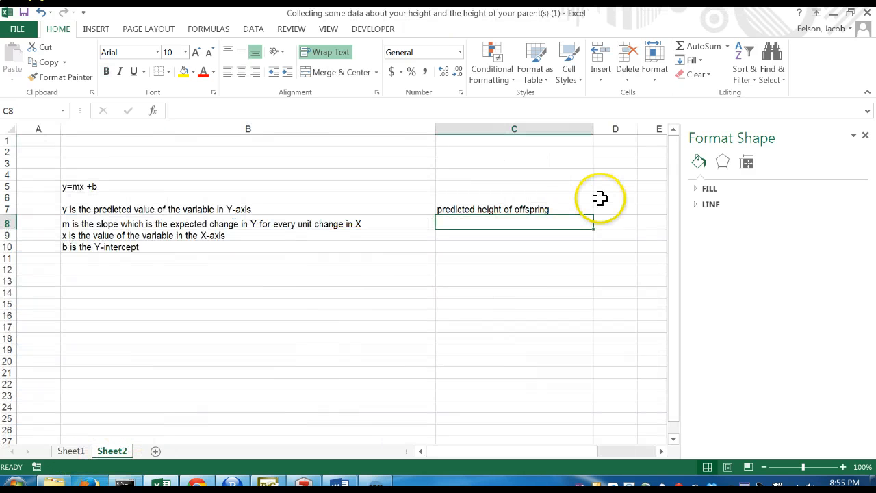
{"action": "type", "text": "0.7432"}
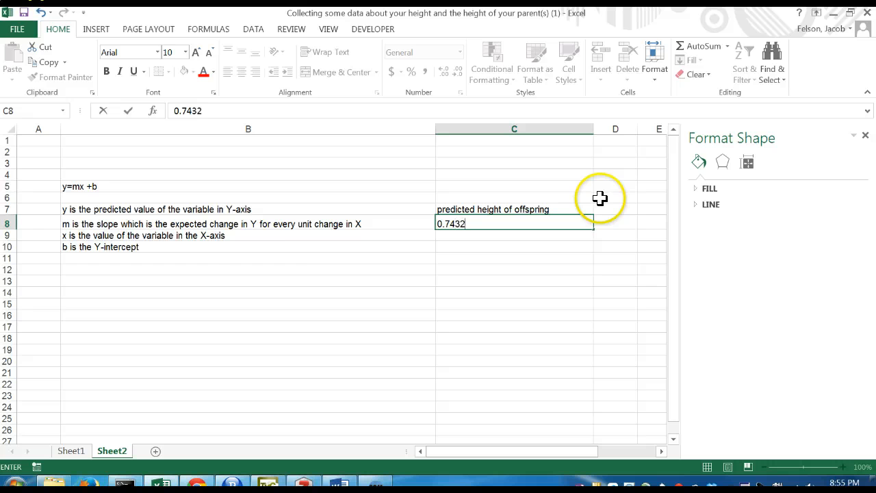
{"action": "left_click", "coordinate": [79, 452]}
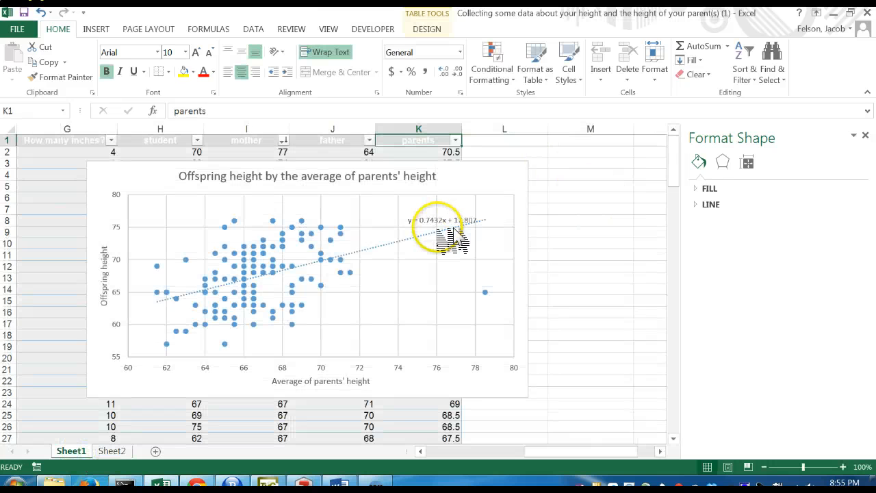
{"action": "left_click", "coordinate": [112, 452]}
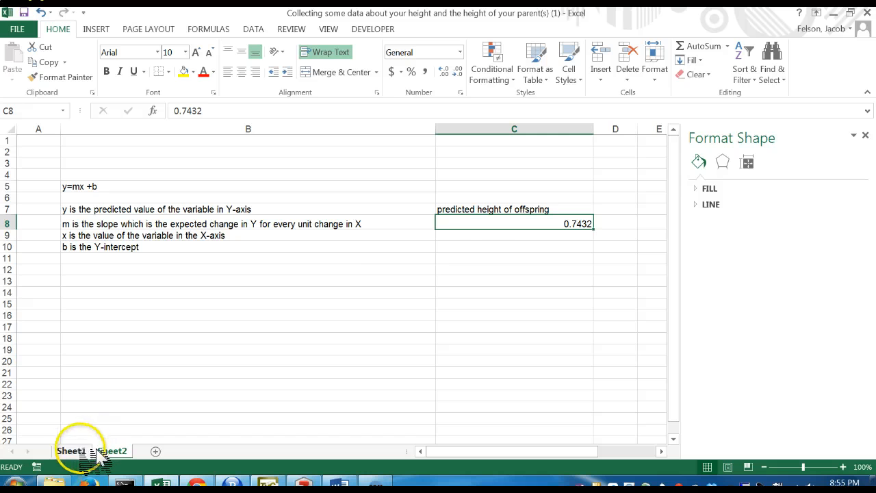
Expand C8 to "For each additional inch of parents' height, we predict offspring height to increase by 0.7432." and heighten row 8 to fit.
{"action": "double_click", "coordinate": [505, 223]}
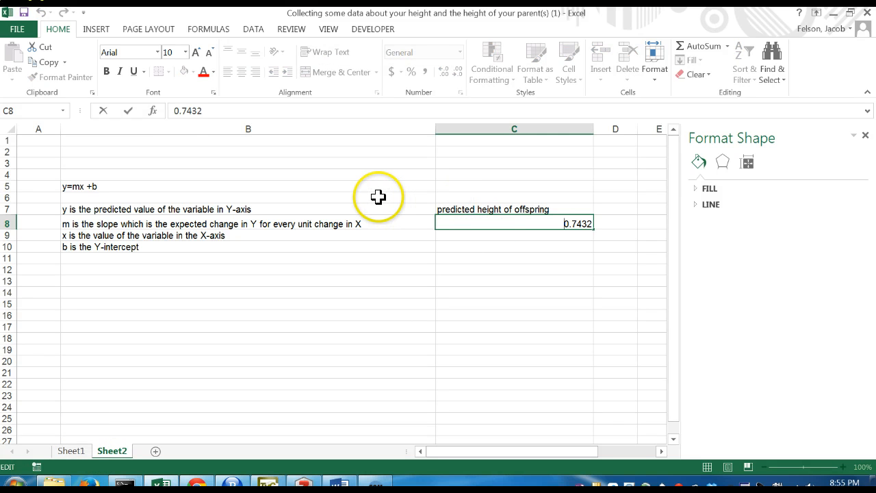
{"action": "left_click", "coordinate": [195, 110]}
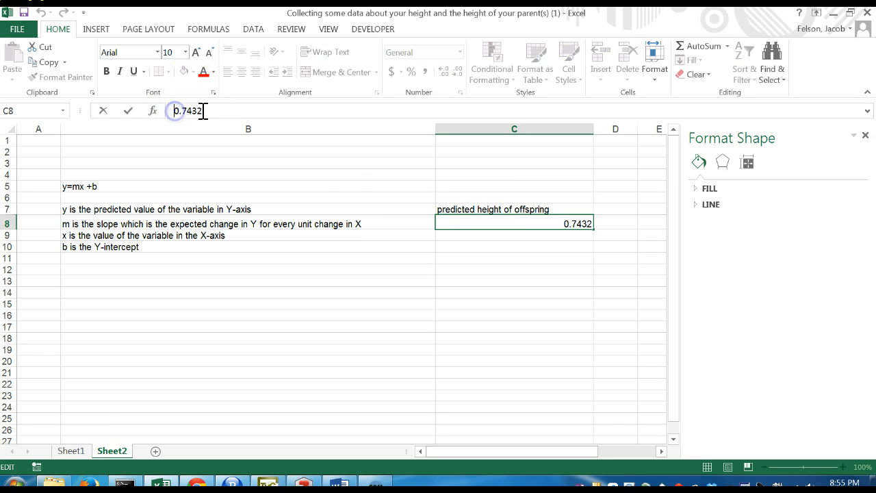
{"action": "type", "text": "For each additi"}
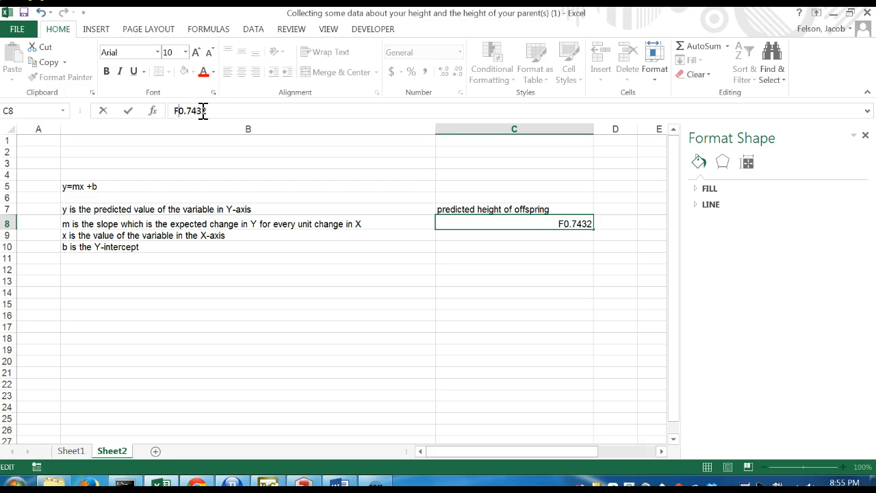
{"action": "type", "text": "onal "}
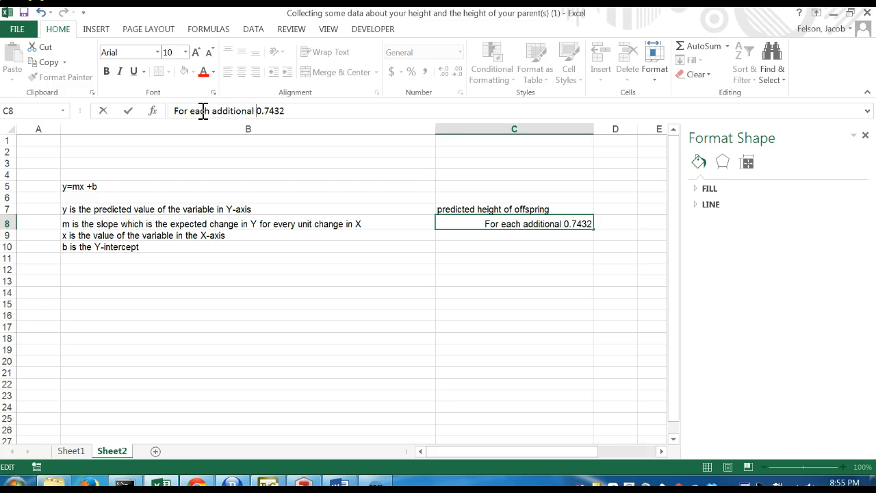
{"action": "type", "text": "inch of parent's"}
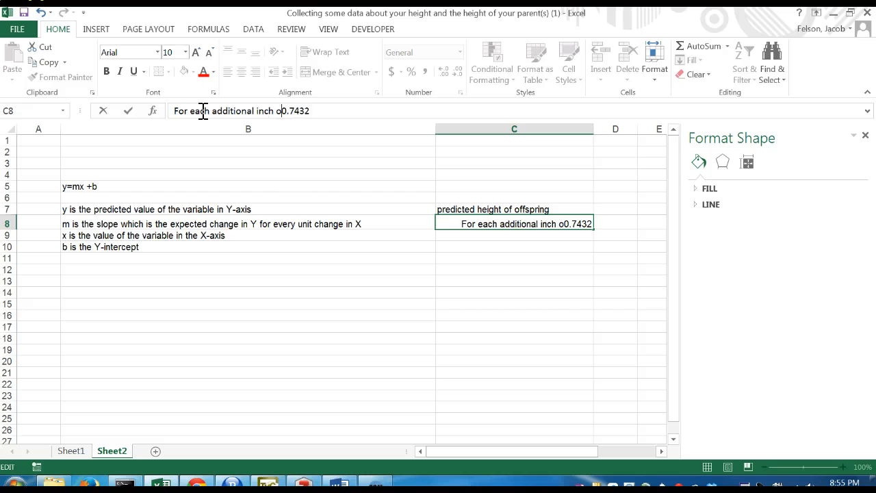
{"action": "key", "text": "BackSpace"}
{"action": "key", "text": "BackSpace"}
{"action": "key", "text": "BackSpace"}
{"action": "type", "text": "s' e"}
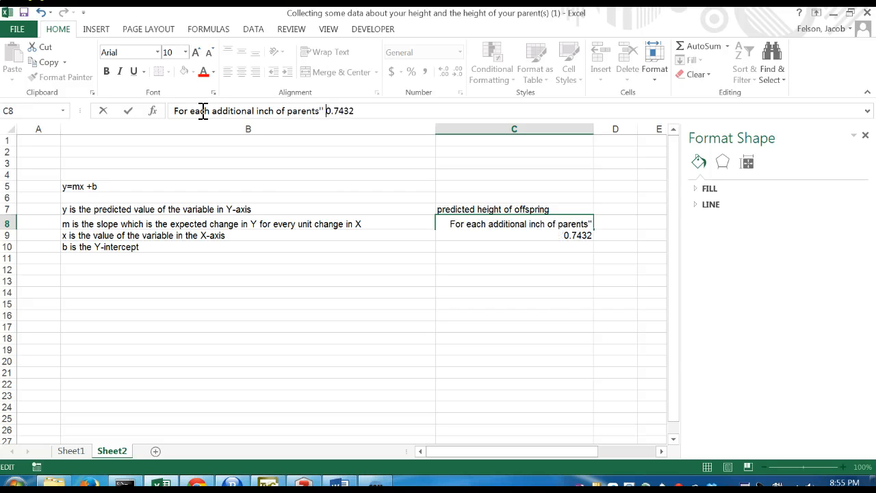
{"action": "type", "text": "eight, we predic"}
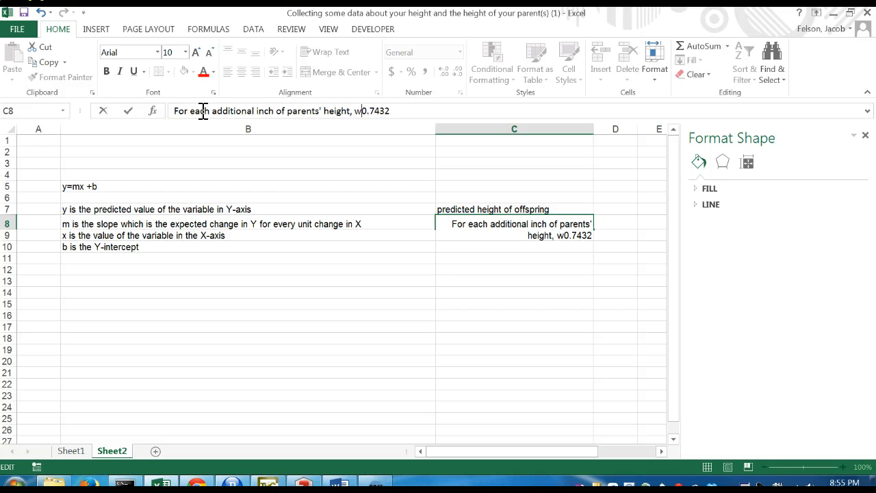
{"action": "type", "text": "t student's heig"}
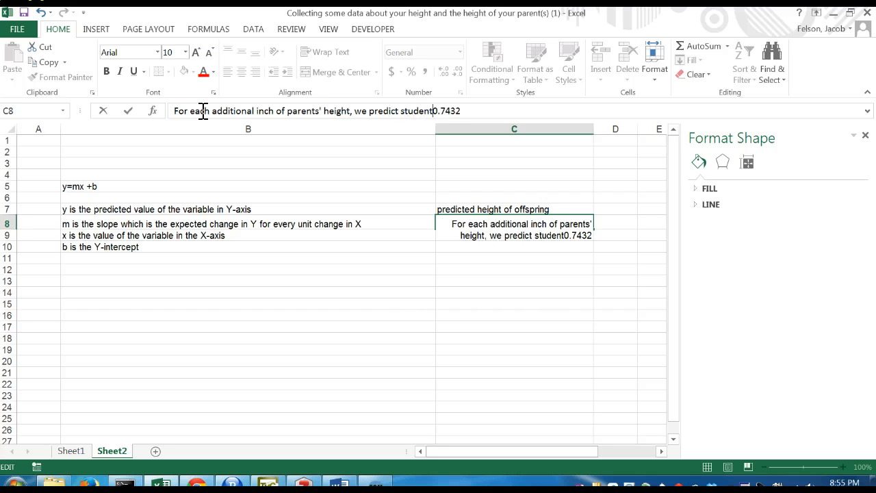
{"action": "key", "text": "BackSpace"}
{"action": "key", "text": "BackSpace"}
{"action": "key", "text": "BackSpace"}
{"action": "key", "text": "BackSpace"}
{"action": "key", "text": "BackSpace"}
{"action": "key", "text": "BackSpace"}
{"action": "key", "text": "BackSpace"}
{"action": "key", "text": "BackSpace"}
{"action": "key", "text": "BackSpace"}
{"action": "key", "text": "BackSpace"}
{"action": "key", "text": "BackSpace"}
{"action": "key", "text": "BackSpace"}
{"action": "key", "text": "BackSpace"}
{"action": "key", "text": "BackSpace"}
{"action": "key", "text": "BackSpace"}
{"action": "key", "text": "BackSpace"}
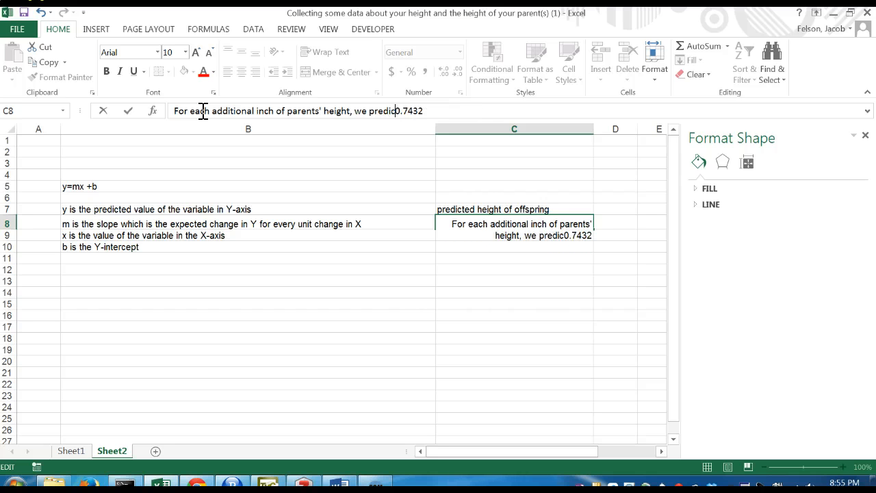
{"action": "type", "text": "t offspring height "}
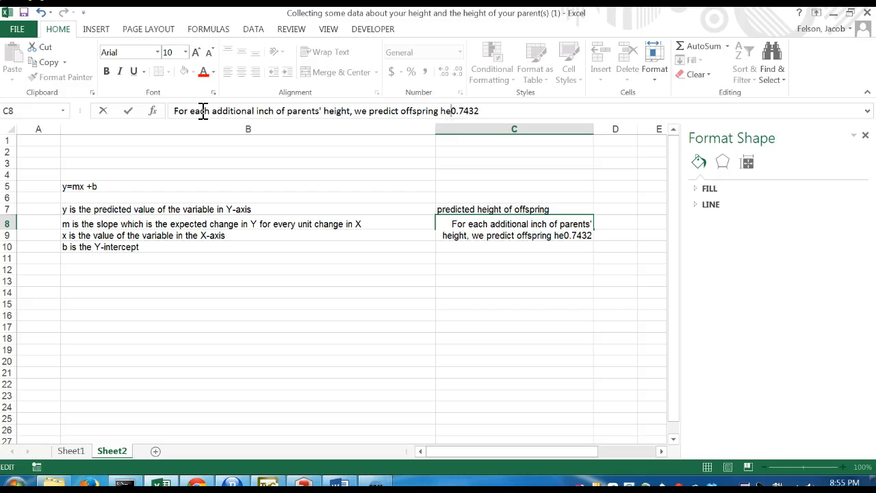
{"action": "type", "text": "to increase by"}
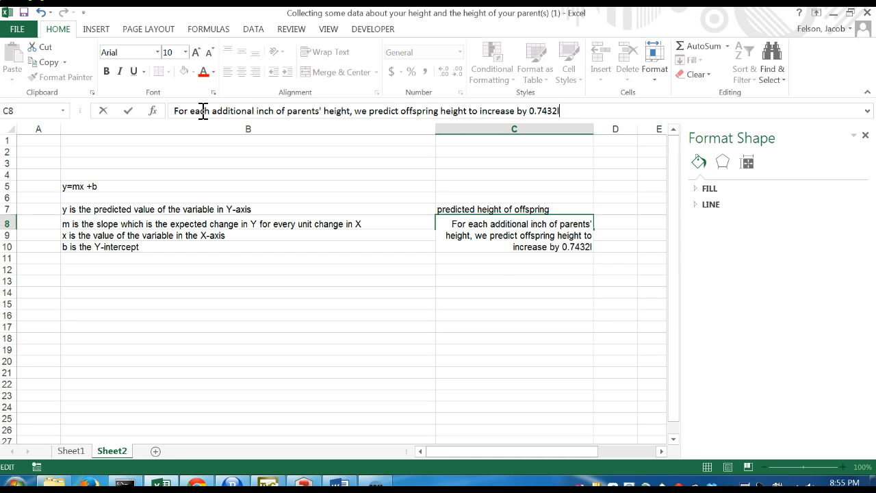
{"action": "key", "text": "Return"}
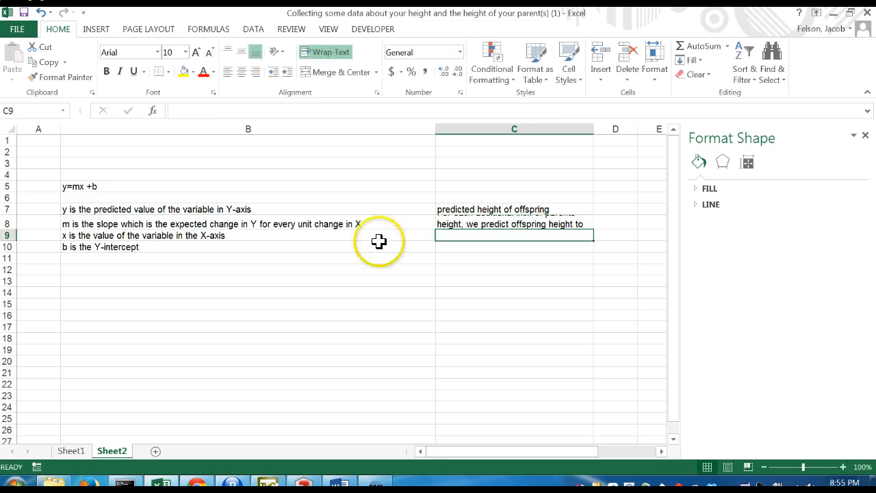
{"action": "left_click", "coordinate": [562, 222]}
{"action": "left_click_drag", "start_coordinate": [9, 229], "coordinate": [10, 252]}
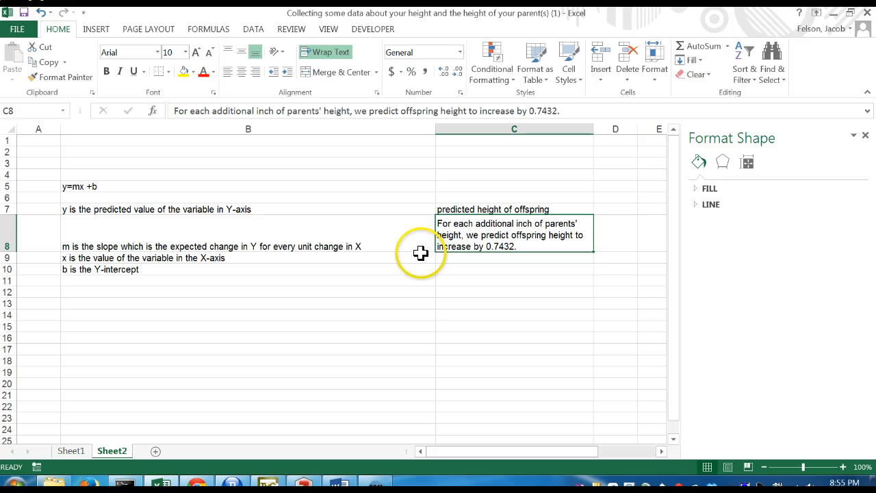
Enter "x is simply average of parents' height" in cell C9, beside the definition of x.
{"action": "left_click", "coordinate": [457, 258]}
{"action": "type", "text": "x"}
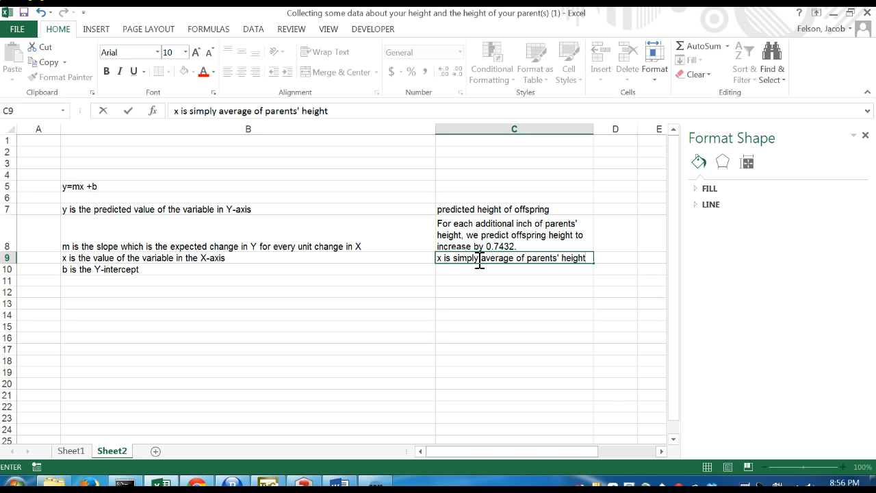
{"action": "key", "text": "Return"}
Look up the intercept in Sheet1's trendline equation and enter 17.807 in cell C10 of Sheet2, beside the definition of b.
{"action": "left_click", "coordinate": [69, 449]}
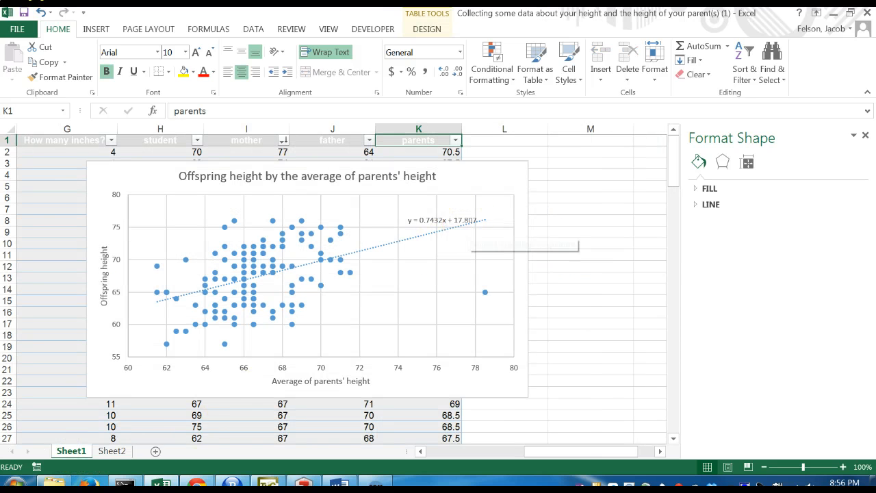
{"action": "left_click", "coordinate": [111, 451]}
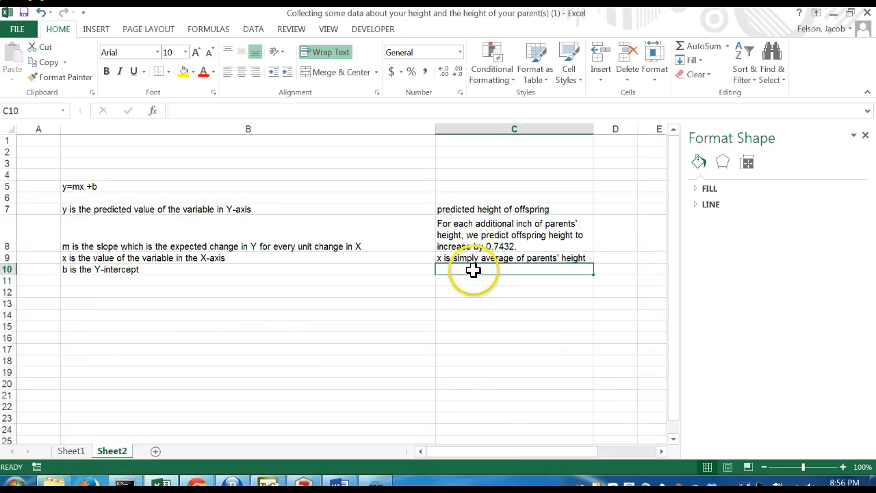
{"action": "type", "text": "17.08"}
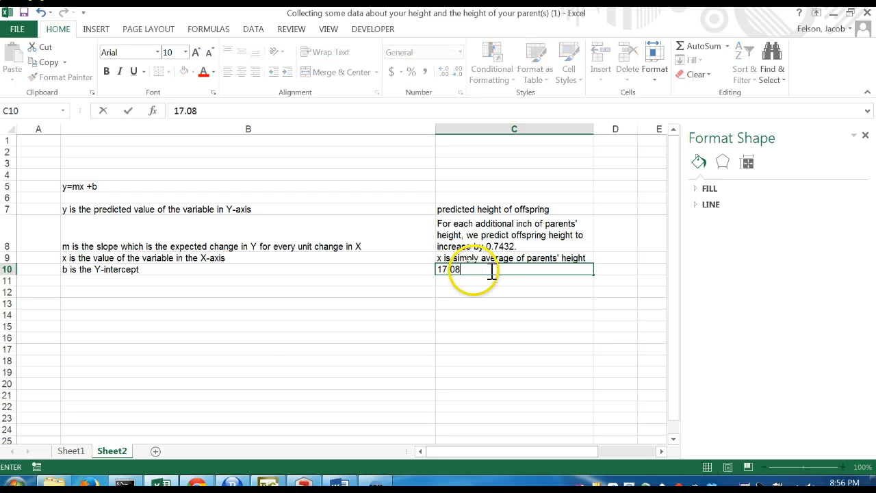
{"action": "type", "text": "7"}
{"action": "key", "text": "BackSpace"}
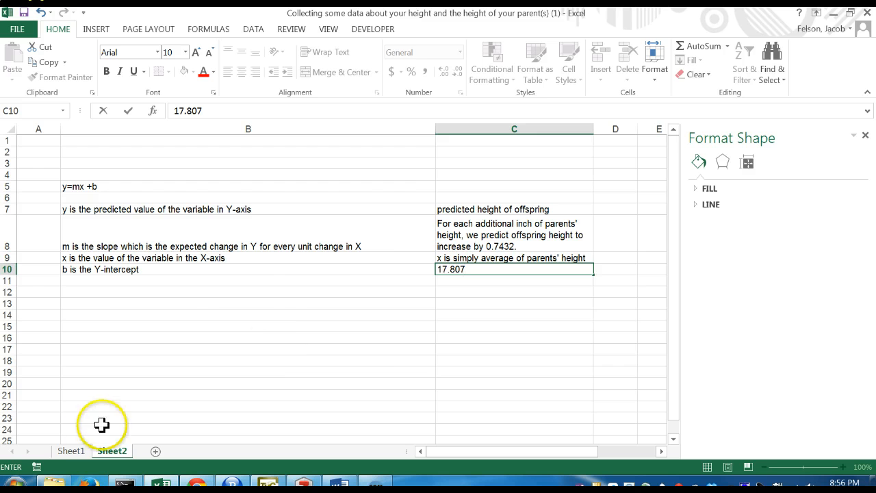
{"action": "left_click", "coordinate": [72, 450]}
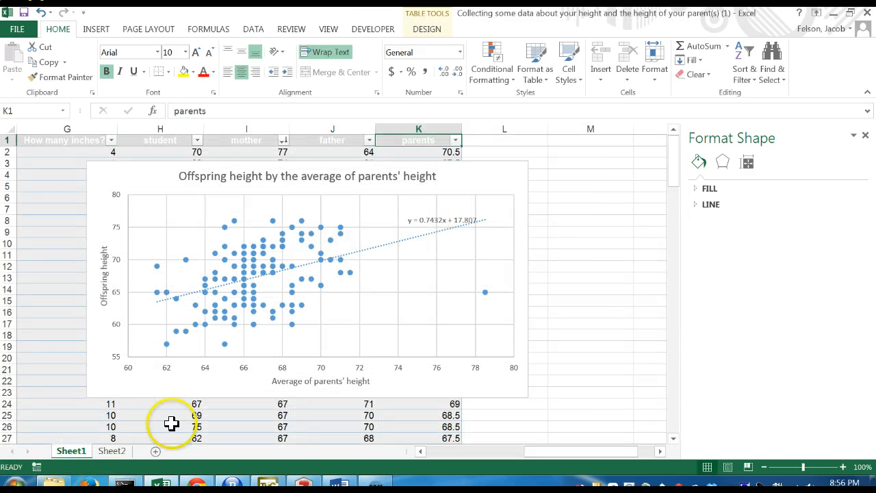
{"action": "left_click", "coordinate": [115, 451]}
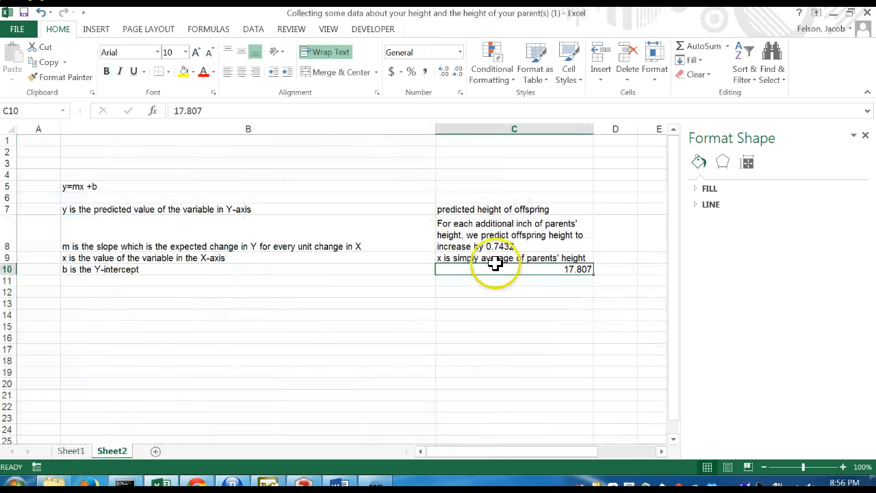
Expand C10 to "17.807 which is the value predicted for Y when X = 0.".
{"action": "left_click", "coordinate": [222, 110]}
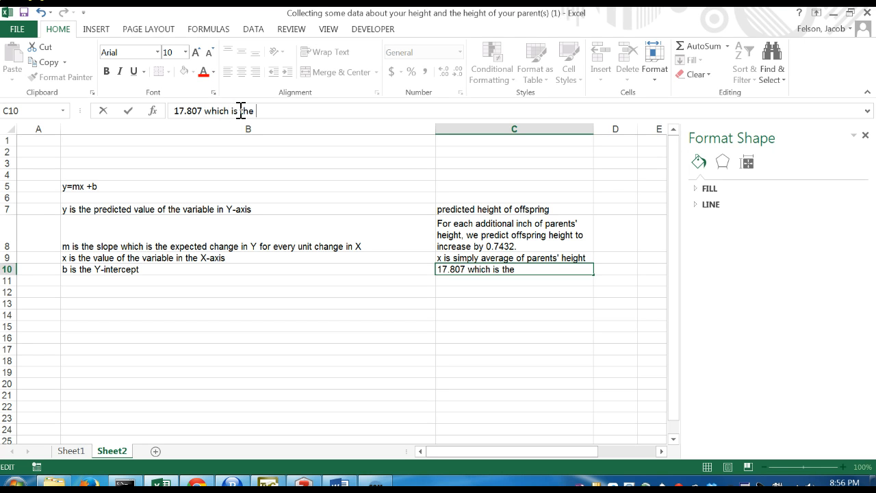
{"action": "type", "text": "which is the value predicted f"}
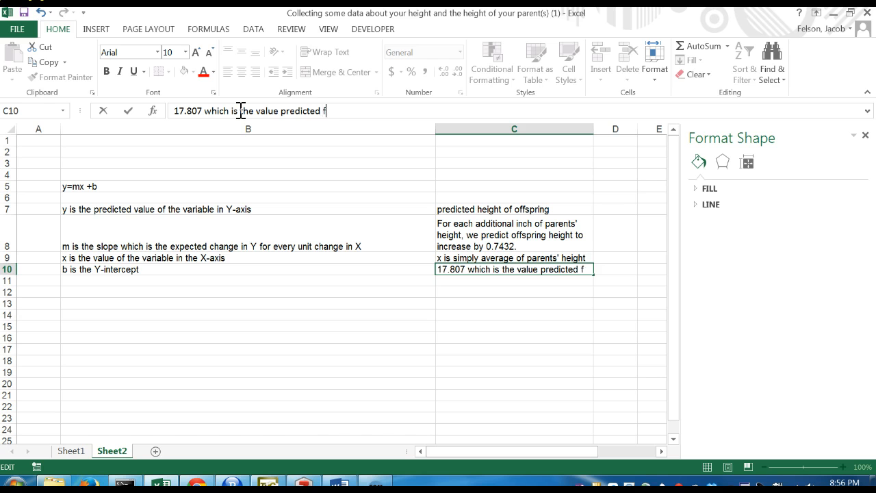
{"action": "type", "text": "o "}
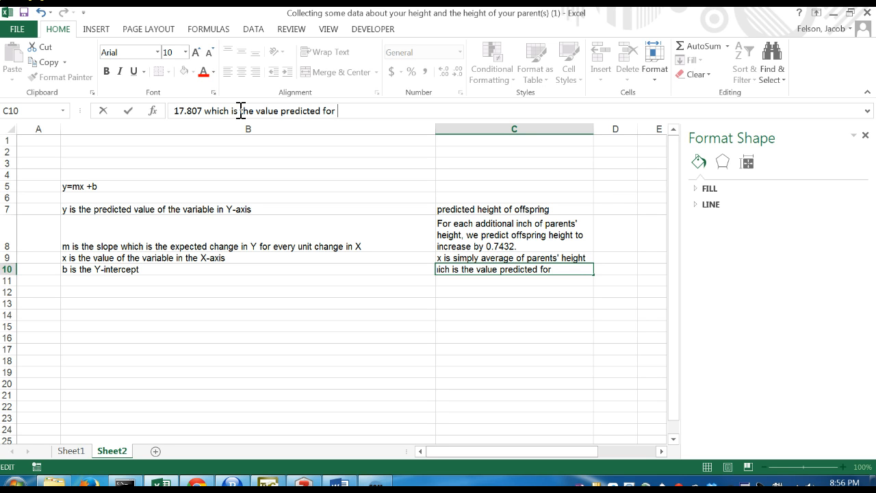
{"action": "type", "text": "r Y when X = 0."}
{"action": "key", "text": "Return"}
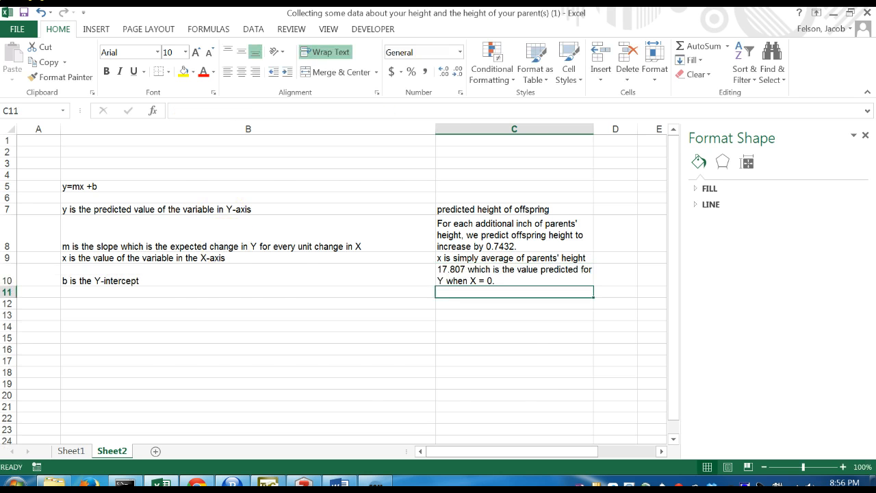
Examine the height scatterplot on Sheet1, comparing individual points and the outlying point with the trendline and both axes.
{"action": "left_click", "coordinate": [70, 451]}
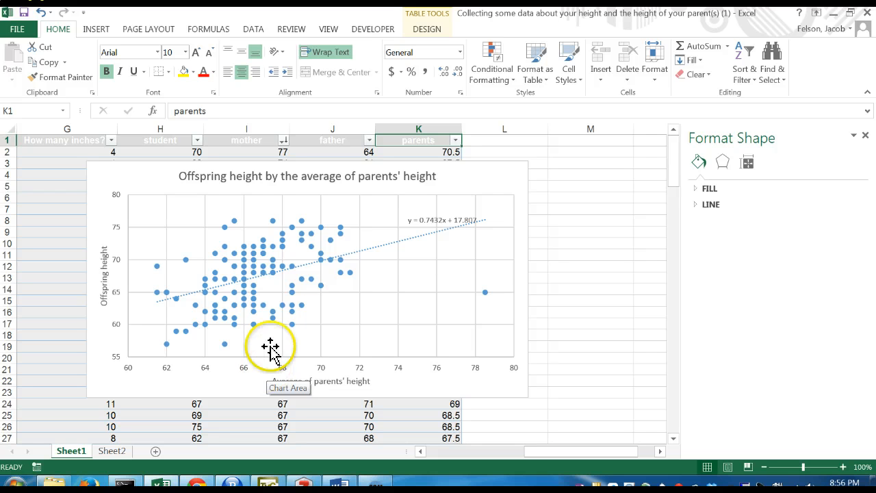
{"action": "left_click_drag", "start_coordinate": [444, 220], "coordinate": [465, 221]}
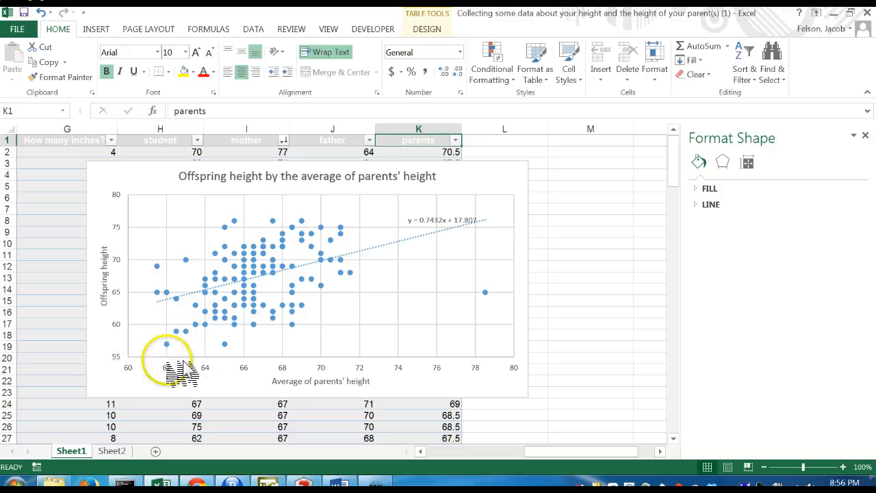
{"action": "mouse_move", "coordinate": [198, 336]}
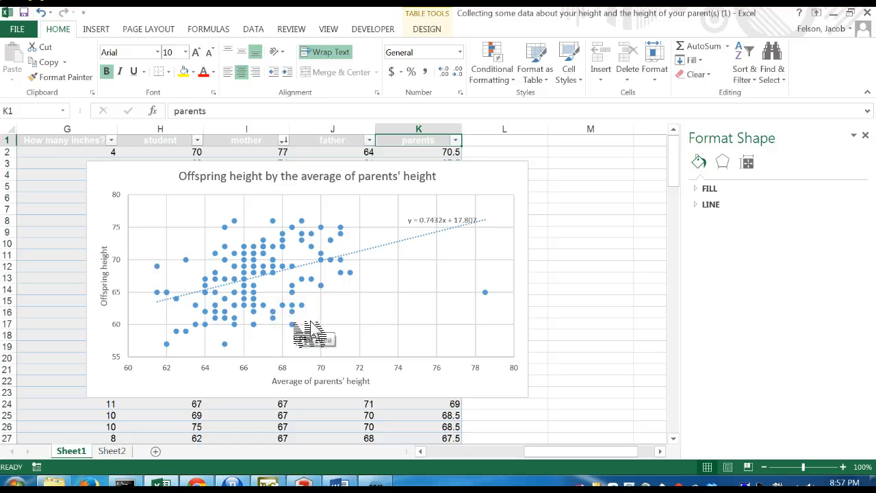
{"action": "left_click", "coordinate": [445, 218]}
{"action": "left_click", "coordinate": [359, 218]}
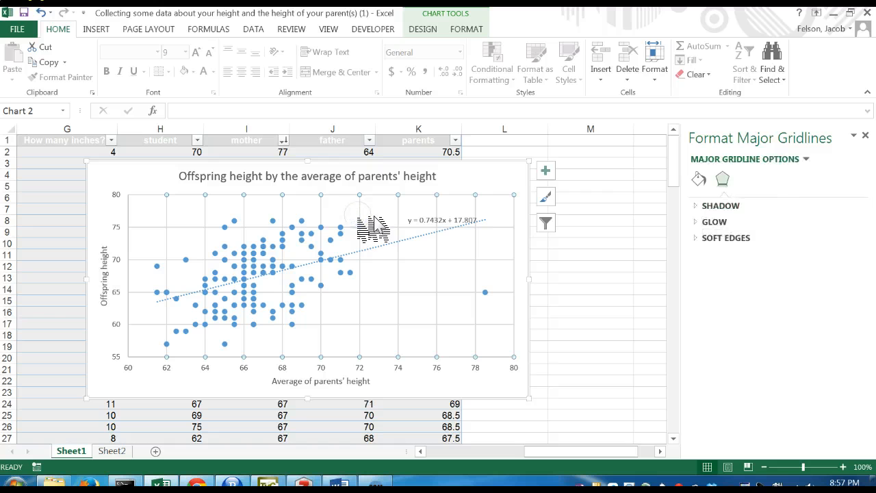
{"action": "left_click", "coordinate": [347, 205]}
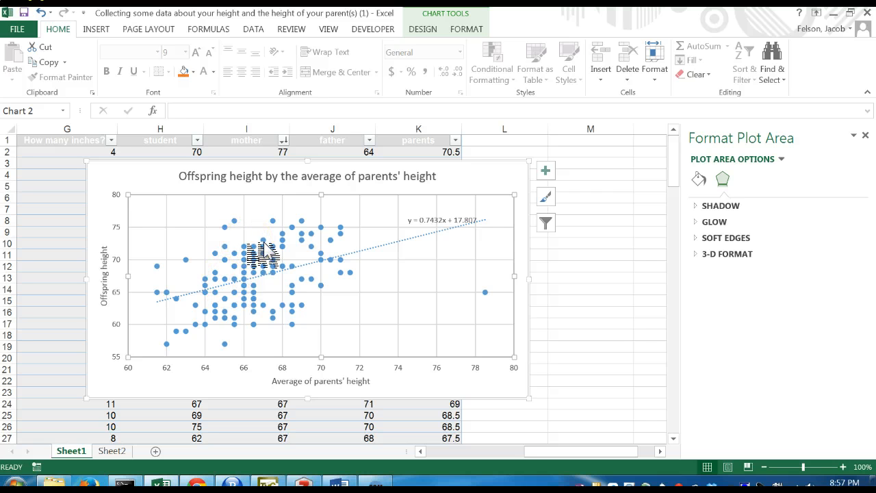
{"action": "left_click", "coordinate": [182, 337]}
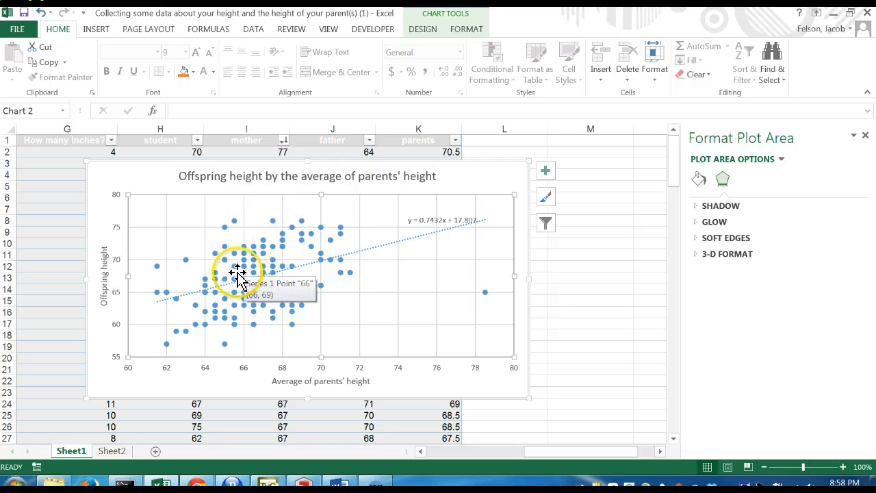
{"action": "mouse_move", "coordinate": [181, 349]}
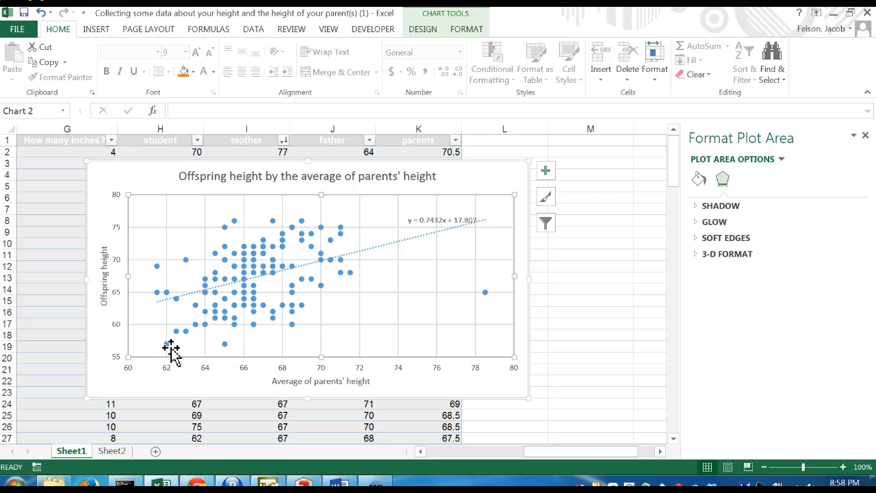
{"action": "left_click", "coordinate": [170, 367]}
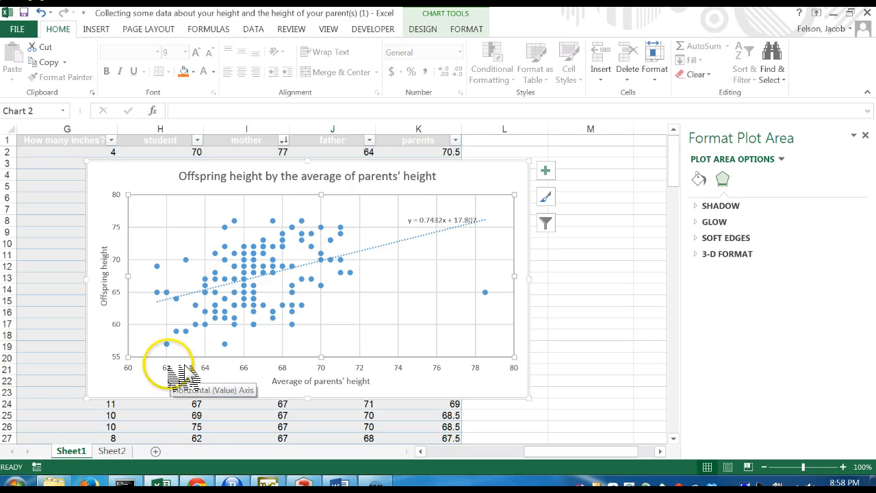
{"action": "mouse_move", "coordinate": [180, 348]}
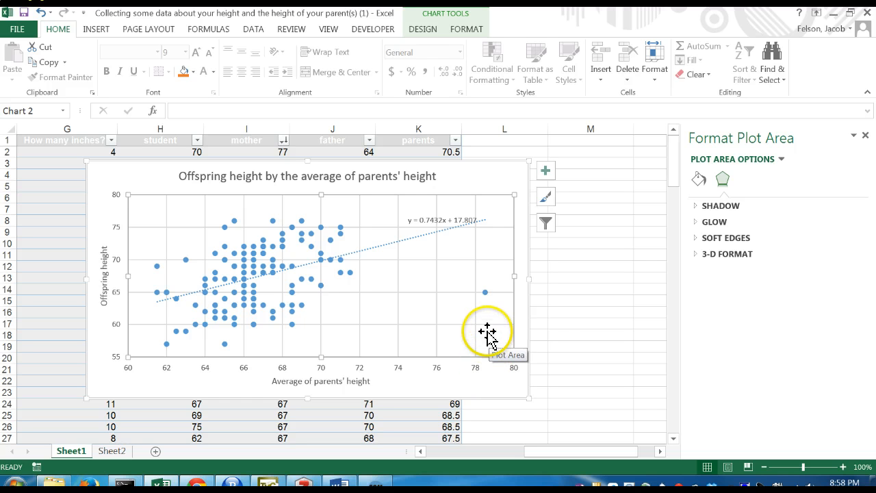
{"action": "mouse_move", "coordinate": [502, 296]}
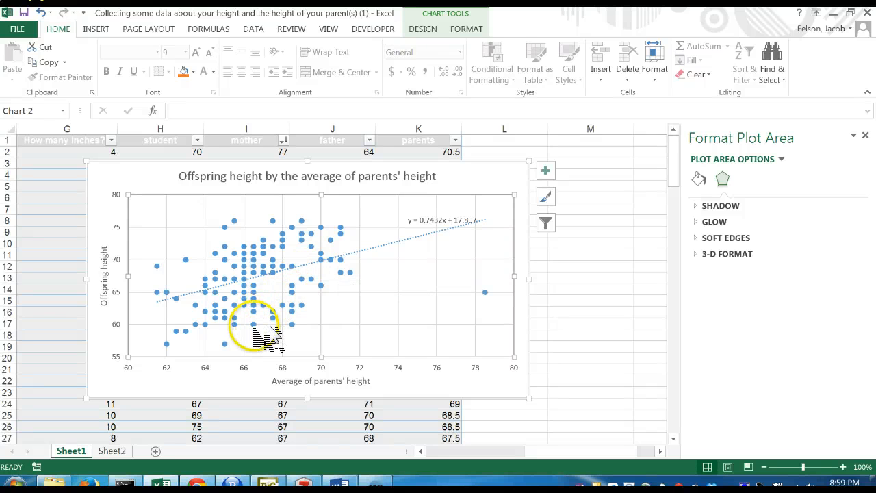
{"action": "mouse_move", "coordinate": [271, 329]}
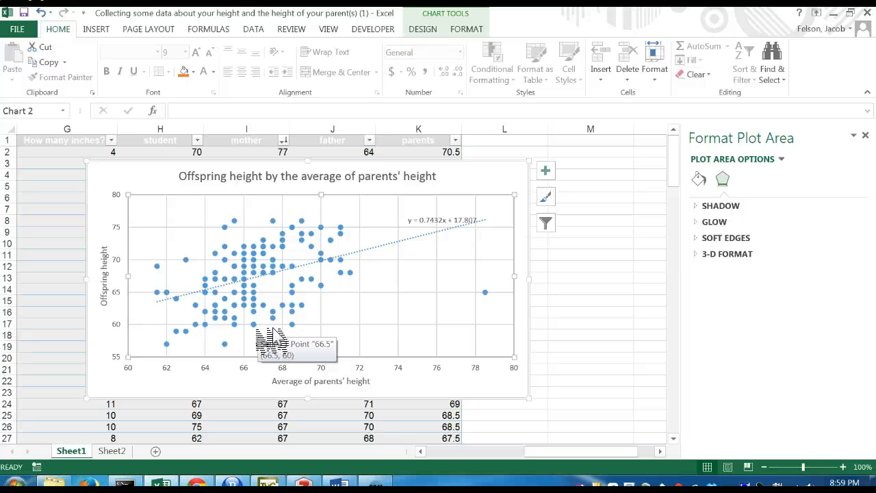
{"action": "left_click", "coordinate": [253, 213]}
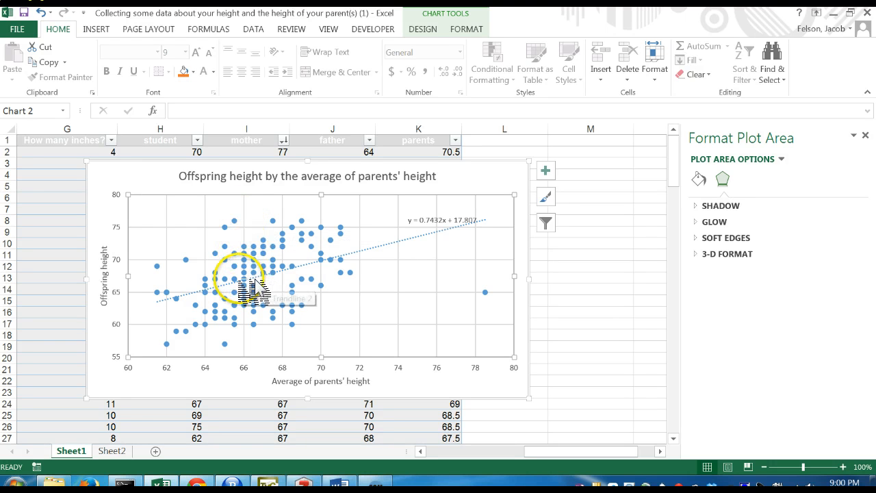
{"action": "mouse_move", "coordinate": [237, 222]}
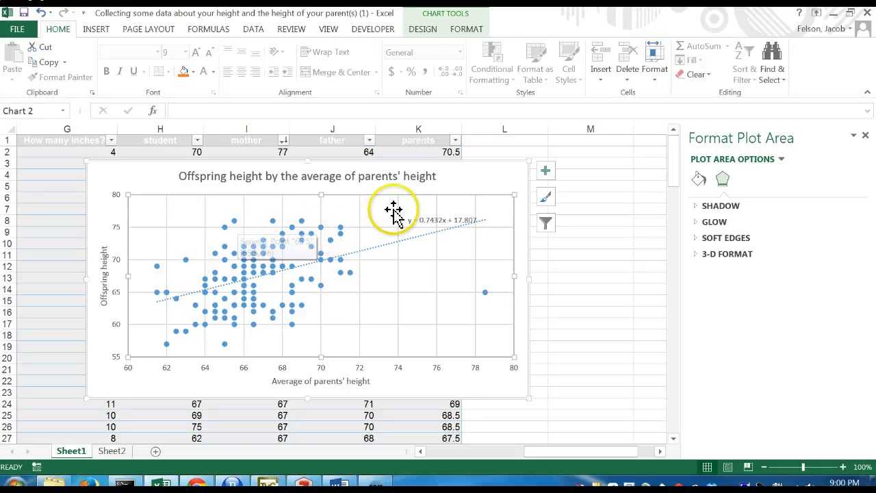
Examine the trendline equation label on the scatterplot, highlighting its slope coefficient.
{"action": "left_click", "coordinate": [423, 219]}
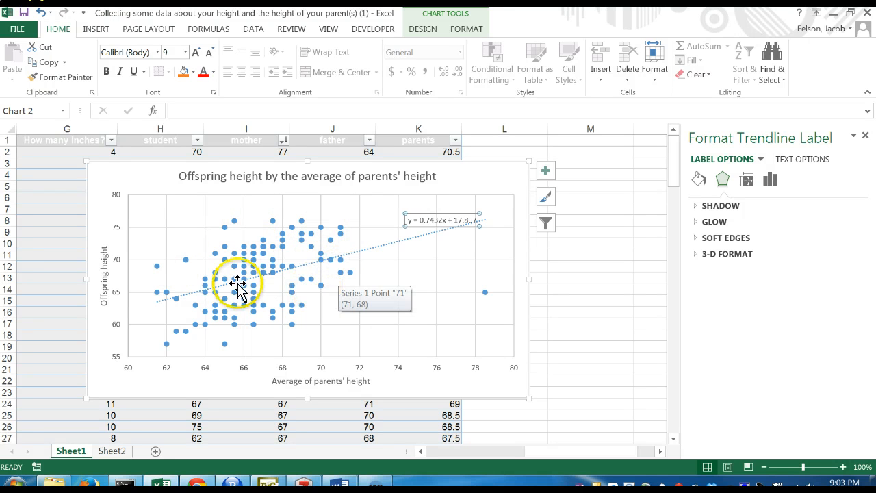
{"action": "left_click", "coordinate": [373, 217]}
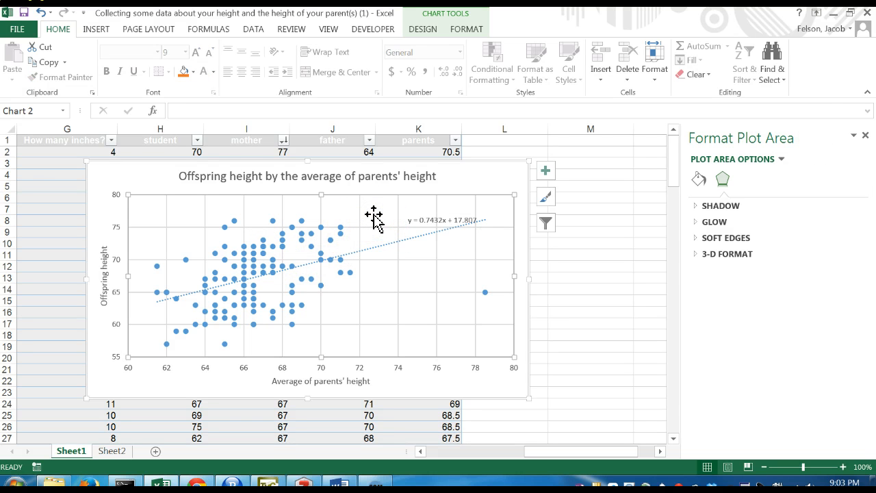
{"action": "left_click", "coordinate": [430, 220]}
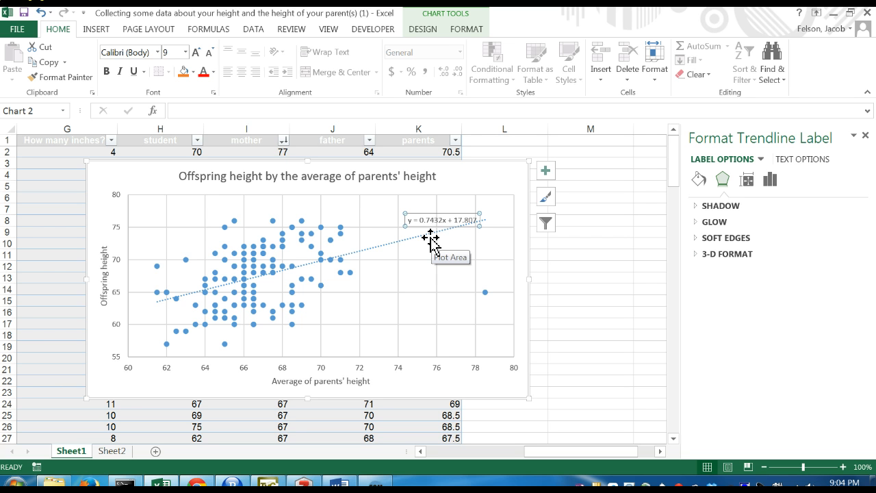
{"action": "left_click", "coordinate": [431, 230]}
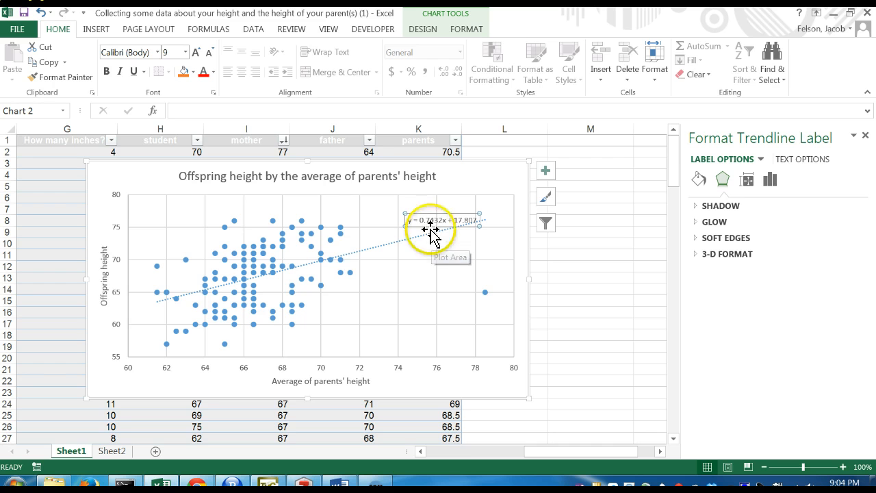
{"action": "left_click_drag", "start_coordinate": [418, 218], "coordinate": [444, 220]}
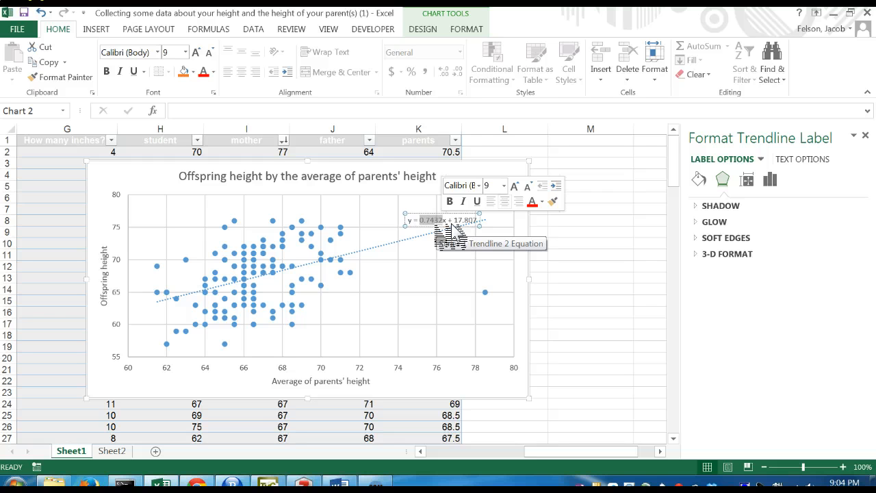
{"action": "left_click", "coordinate": [426, 221]}
{"action": "left_click_drag", "start_coordinate": [420, 220], "coordinate": [457, 224]}
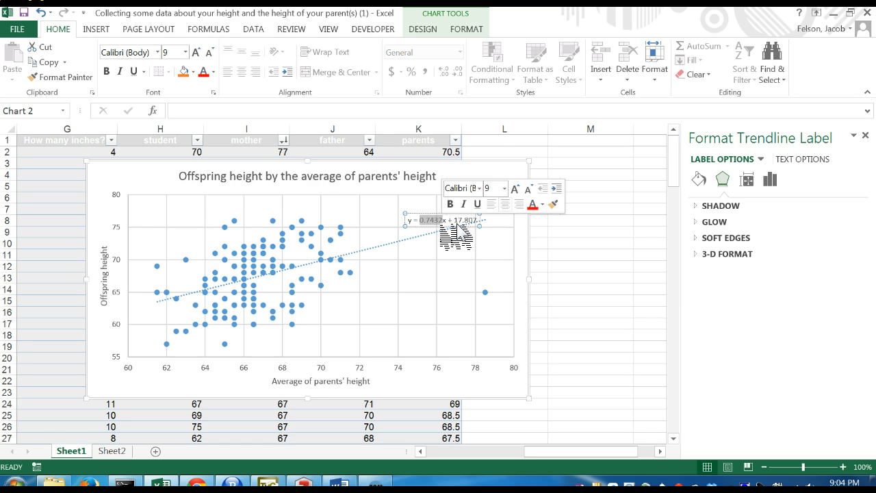
{"action": "left_click", "coordinate": [422, 220]}
{"action": "left_click_drag", "start_coordinate": [441, 220], "coordinate": [457, 221]}
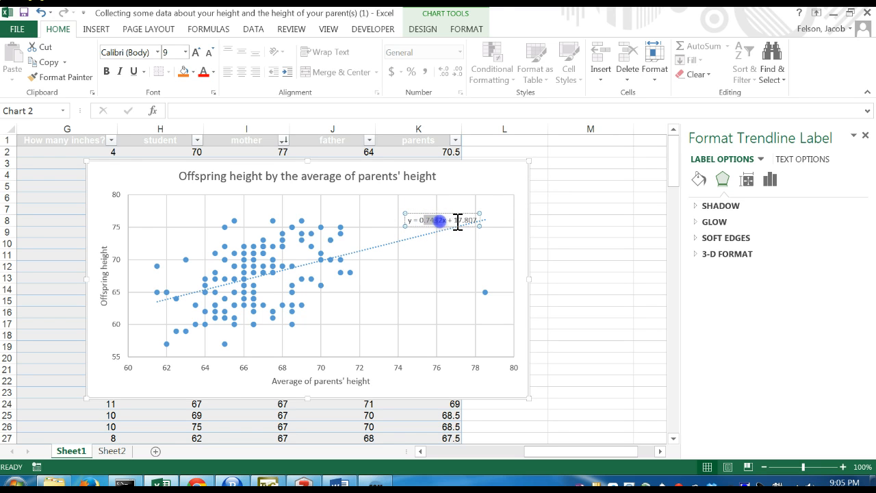